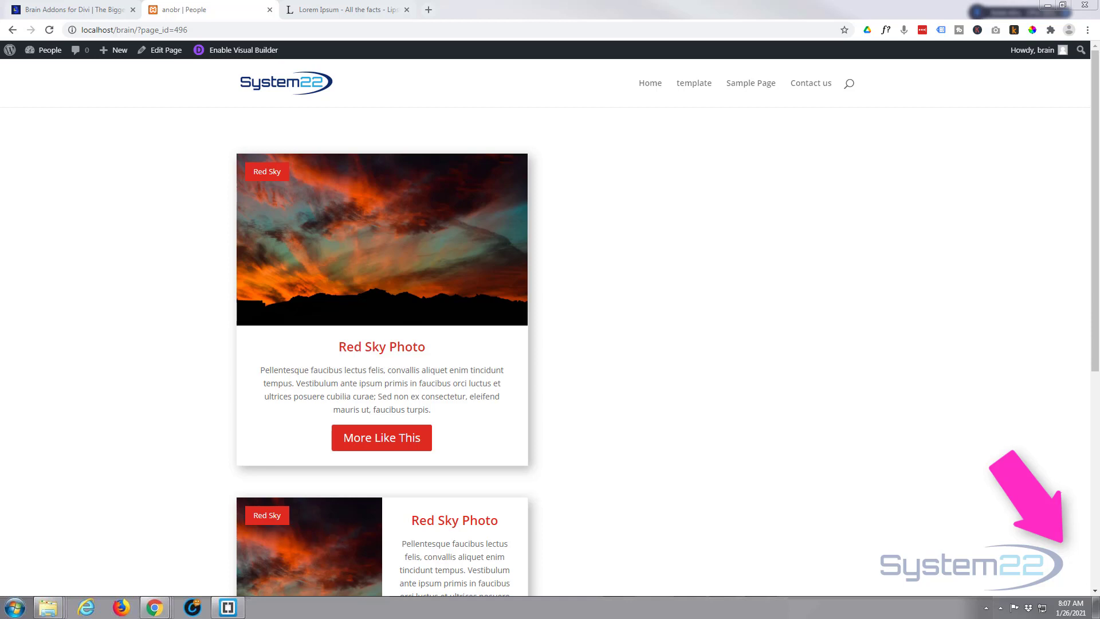
- Look through the free modules listed on the Brain Addons website
{"action": "left_click", "coordinate": [87, 11]}
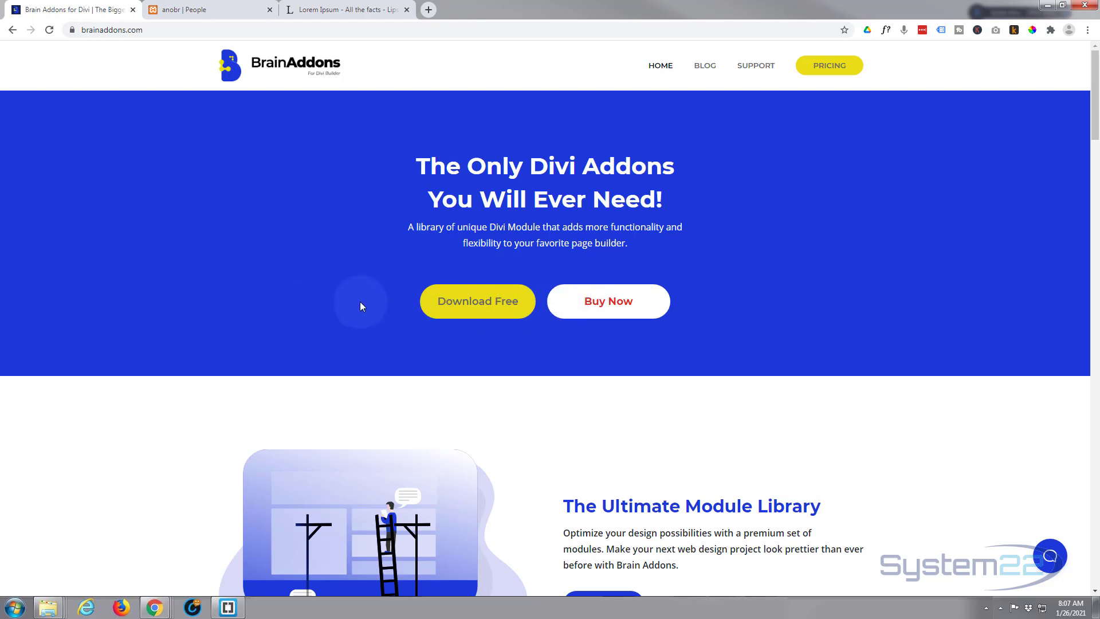
{"action": "scroll", "coordinate": [361, 306], "scroll_direction": "down", "scroll_amount": 5}
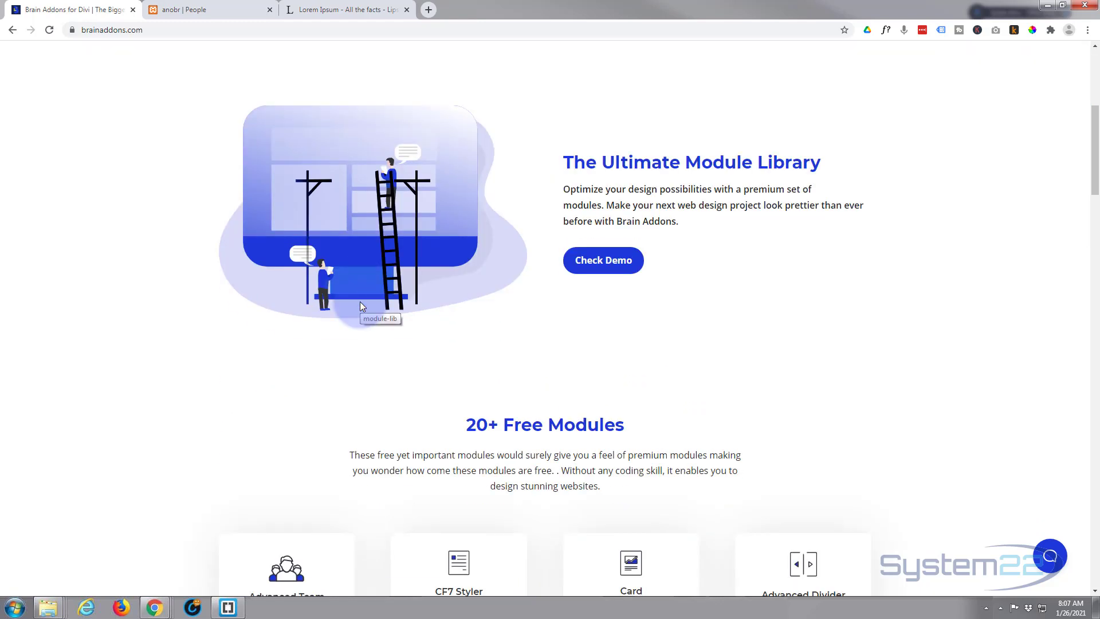
{"action": "scroll", "coordinate": [360, 301], "scroll_direction": "up", "scroll_amount": 4}
{"action": "scroll", "coordinate": [360, 301], "scroll_direction": "down", "scroll_amount": 10}
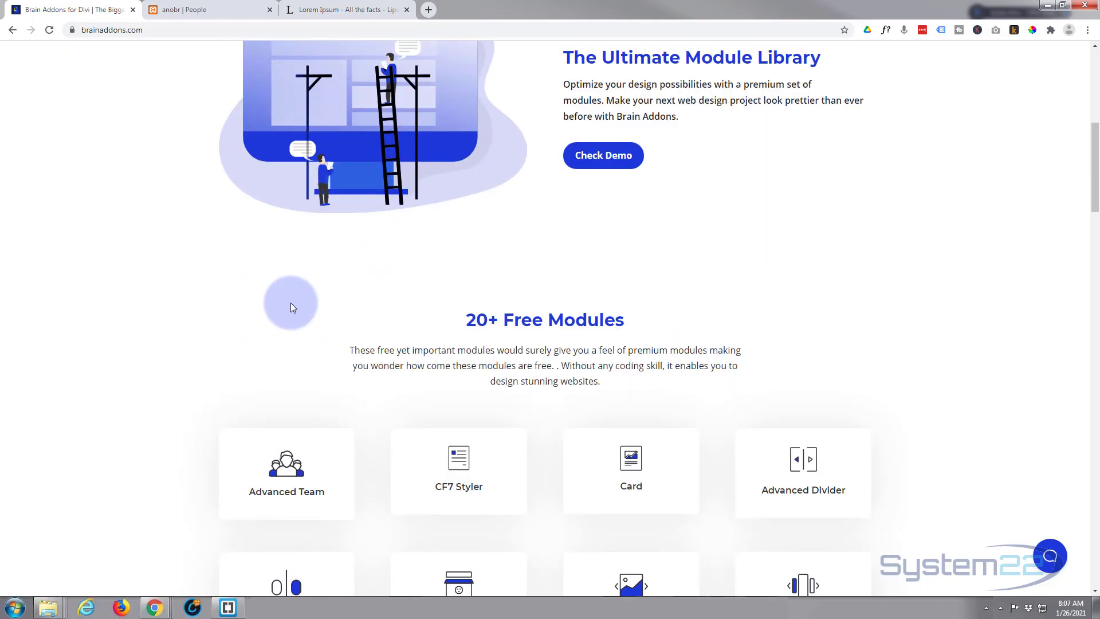
{"action": "scroll", "coordinate": [163, 311], "scroll_direction": "down", "scroll_amount": 1}
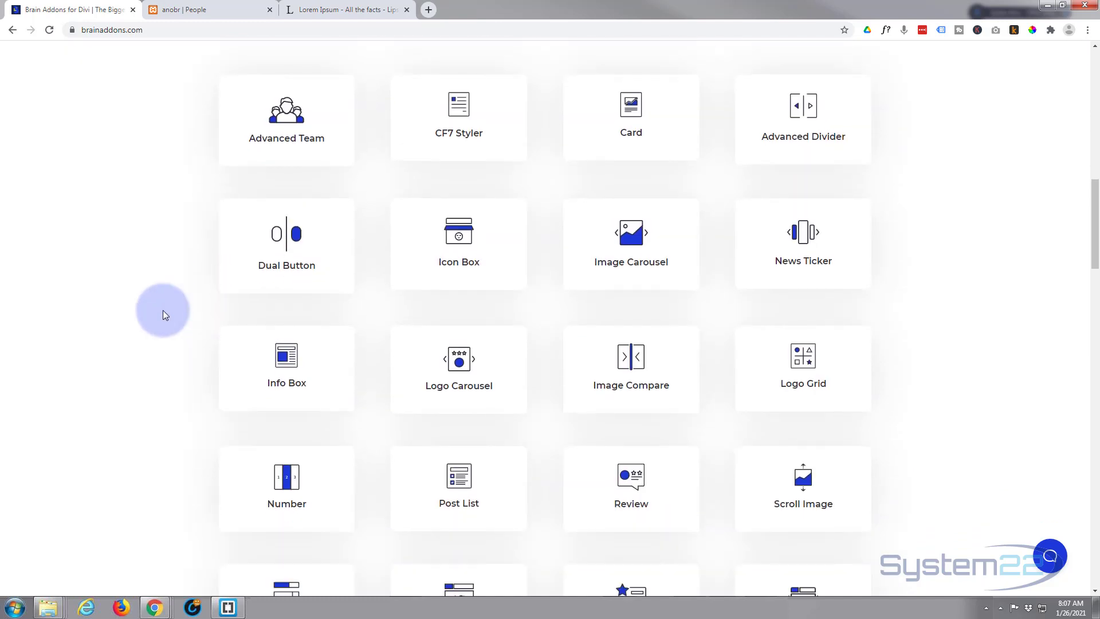
{"action": "scroll", "coordinate": [161, 310], "scroll_direction": "down", "scroll_amount": 5}
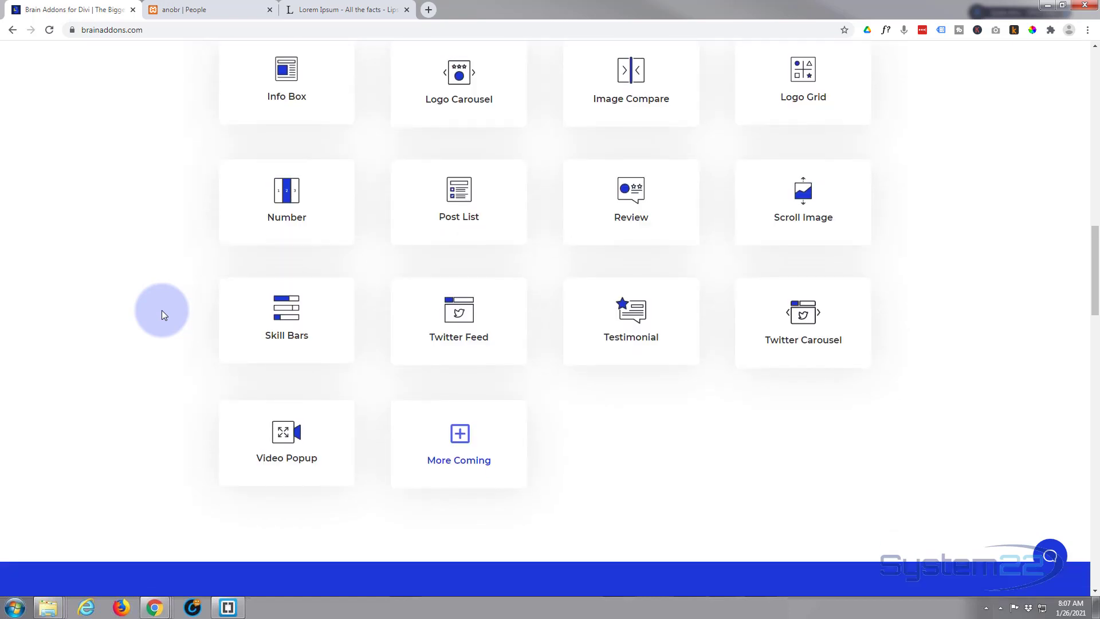
{"action": "scroll", "coordinate": [162, 310], "scroll_direction": "up", "scroll_amount": 2}
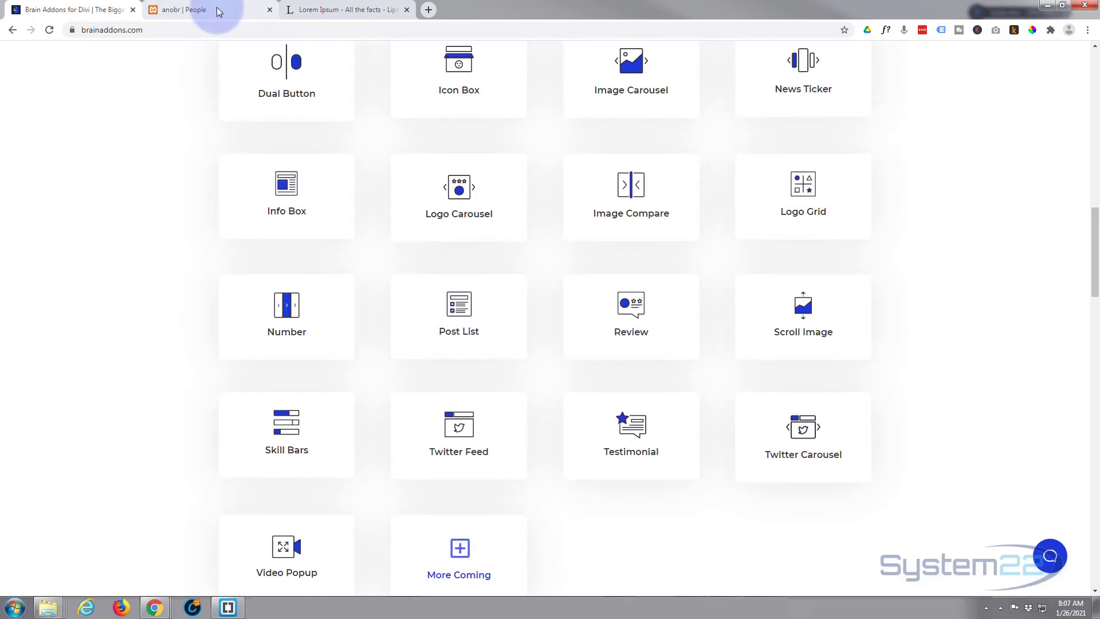
- Return to the page with the Red Sky Photo cards and preview the first two cards' images in the lightbox
{"action": "left_click", "coordinate": [195, 10]}
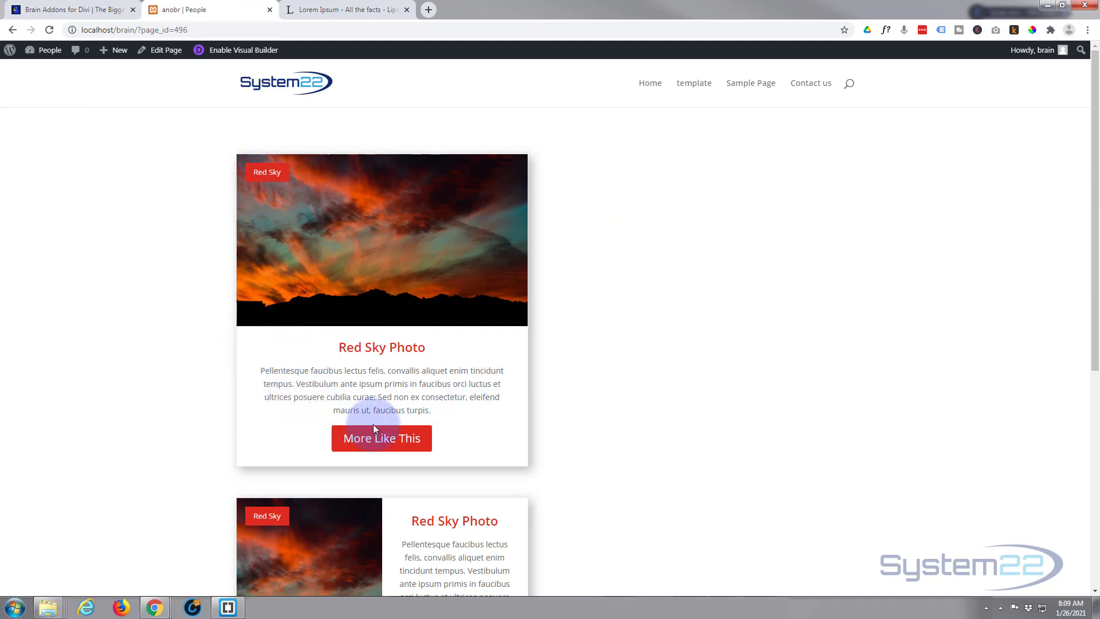
{"action": "left_click", "coordinate": [375, 264]}
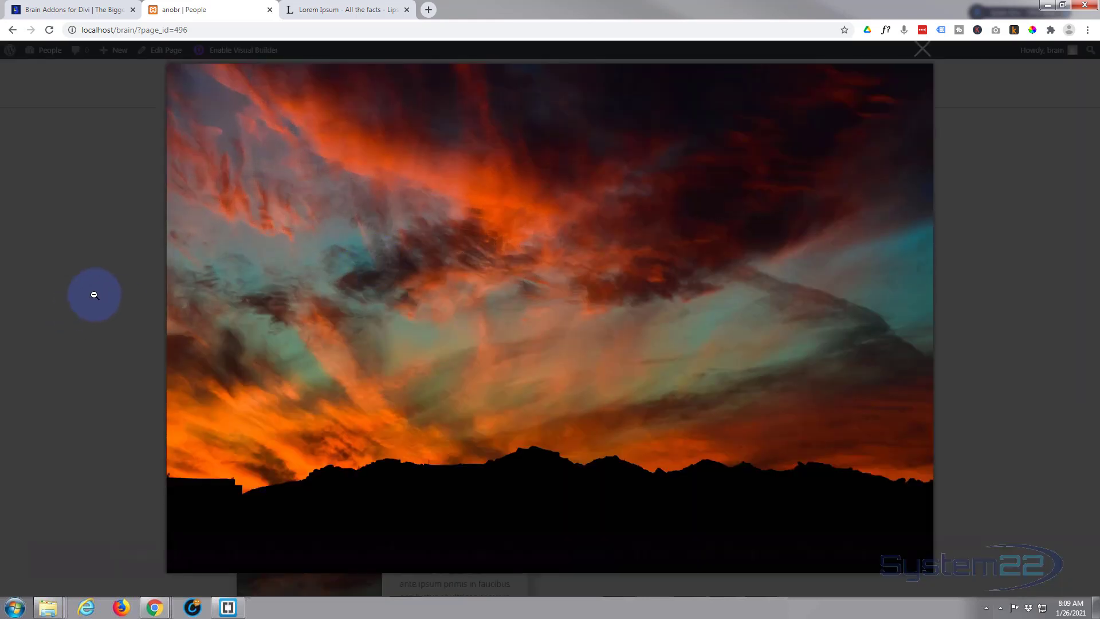
{"action": "left_click", "coordinate": [94, 295]}
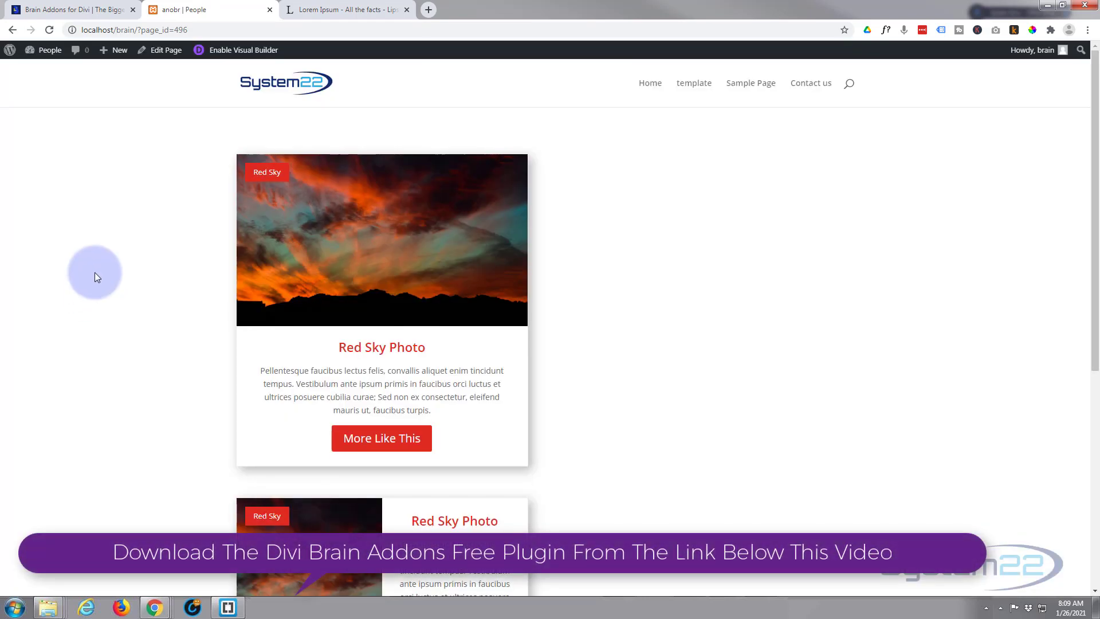
{"action": "scroll", "coordinate": [95, 272], "scroll_direction": "down", "scroll_amount": 4}
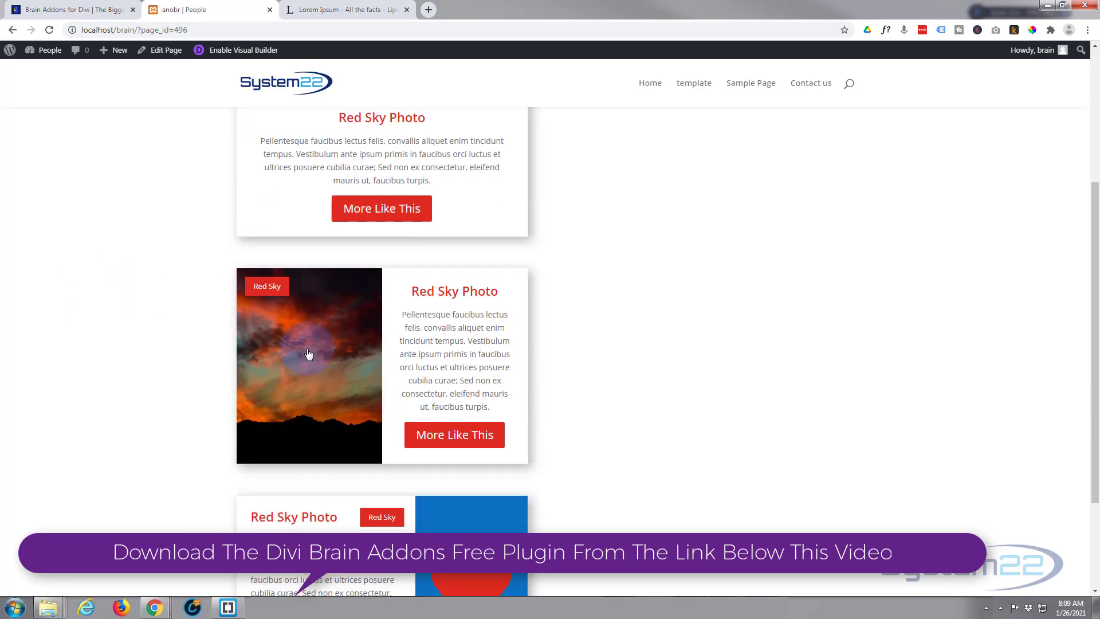
{"action": "left_click", "coordinate": [287, 378]}
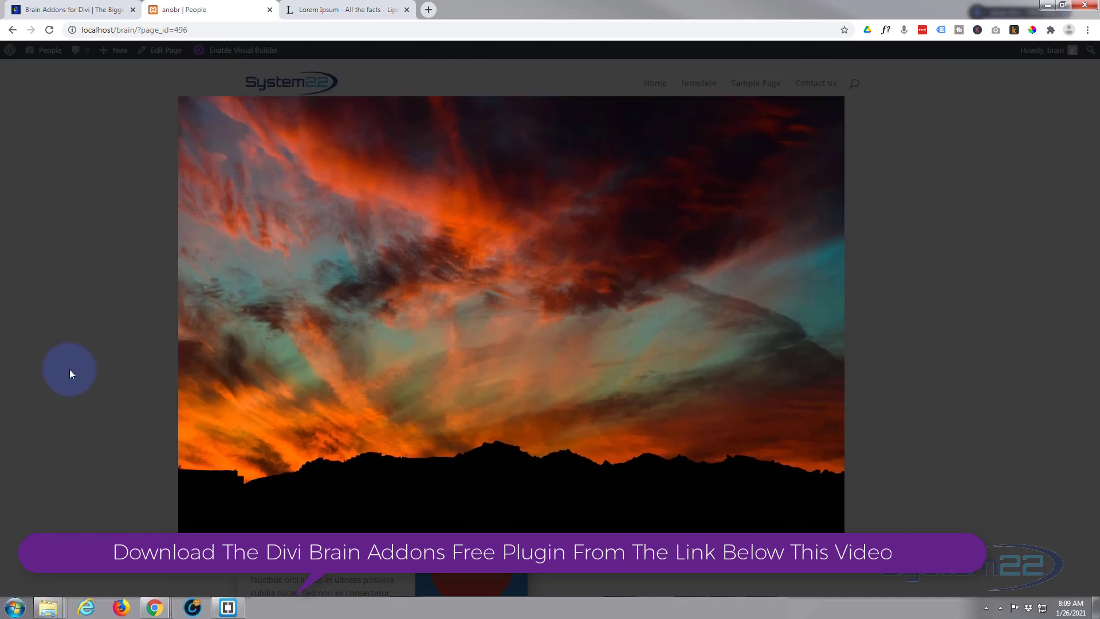
{"action": "left_click", "coordinate": [71, 370]}
{"action": "scroll", "coordinate": [91, 345], "scroll_direction": "down", "scroll_amount": 3}
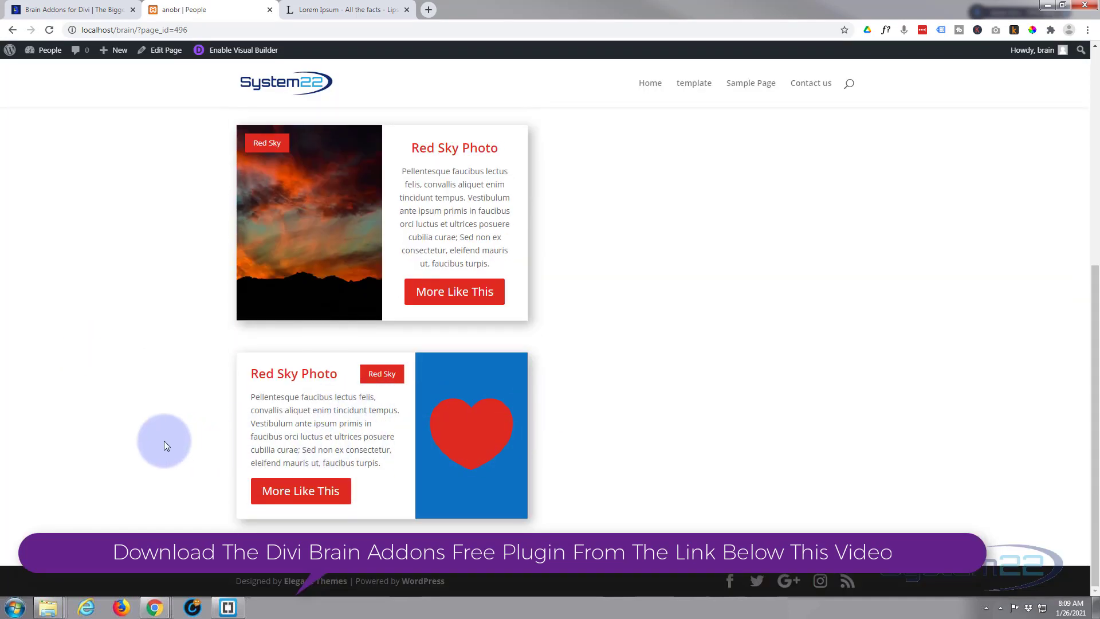
{"action": "scroll", "coordinate": [163, 441], "scroll_direction": "up", "scroll_amount": 5}
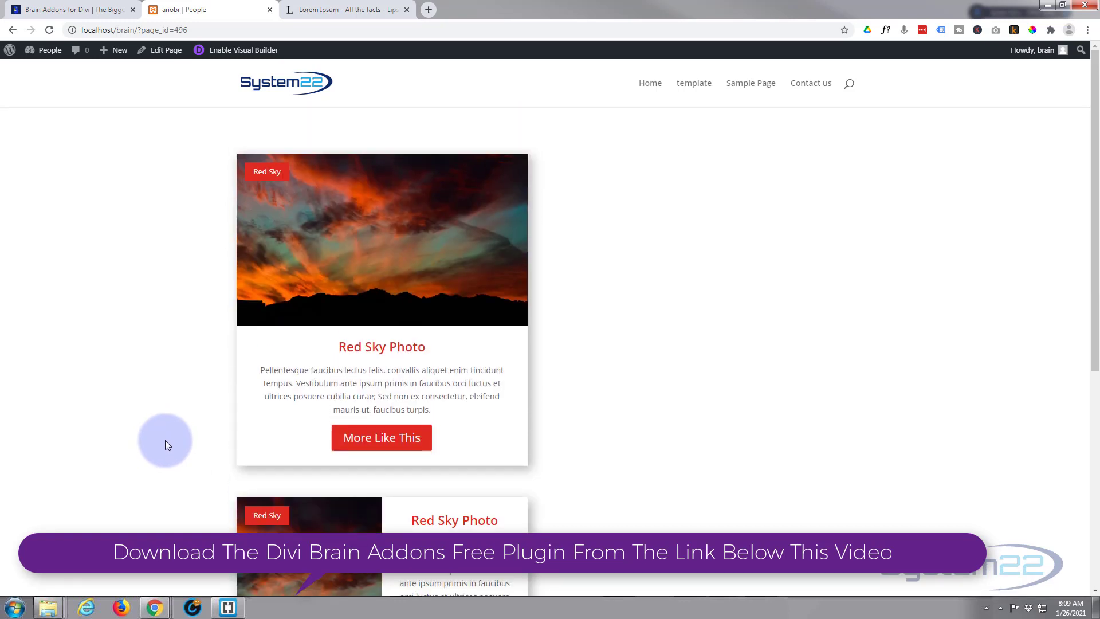
- Enable the Divi Visual Builder for the page with the Red Sky Photo cards
{"action": "left_click", "coordinate": [228, 51]}
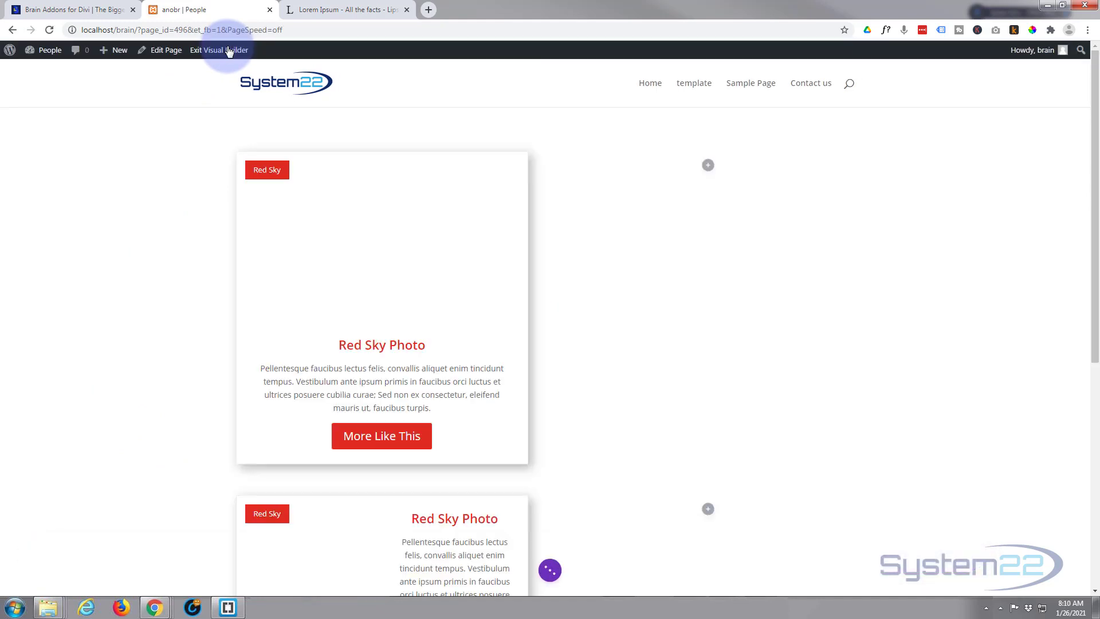
{"action": "mouse_move", "coordinate": [163, 170]}
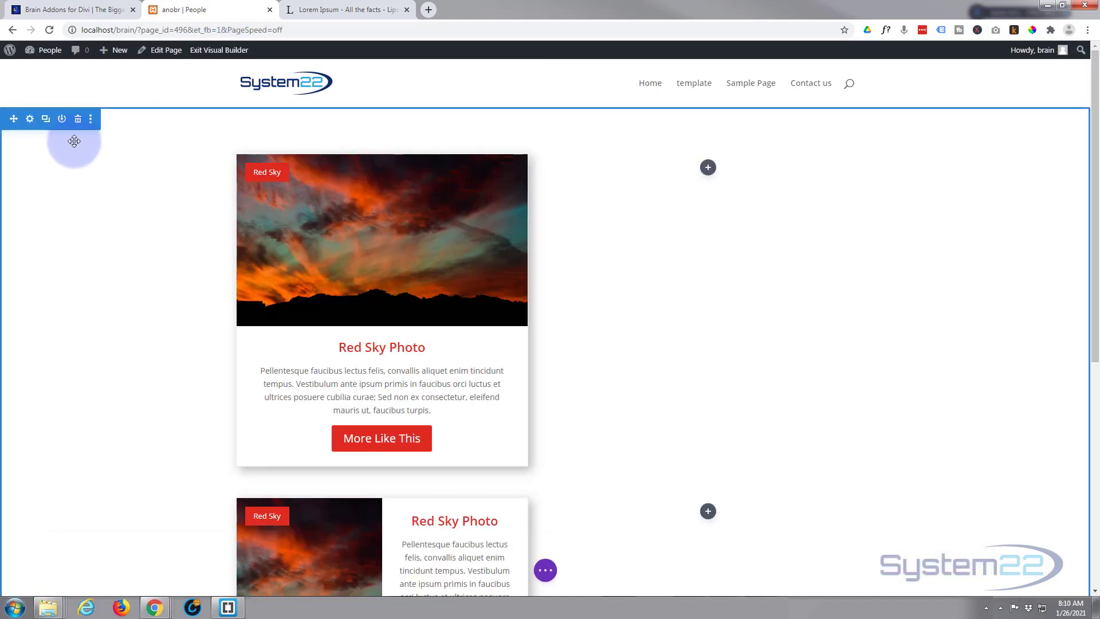
{"action": "mouse_move", "coordinate": [286, 162]}
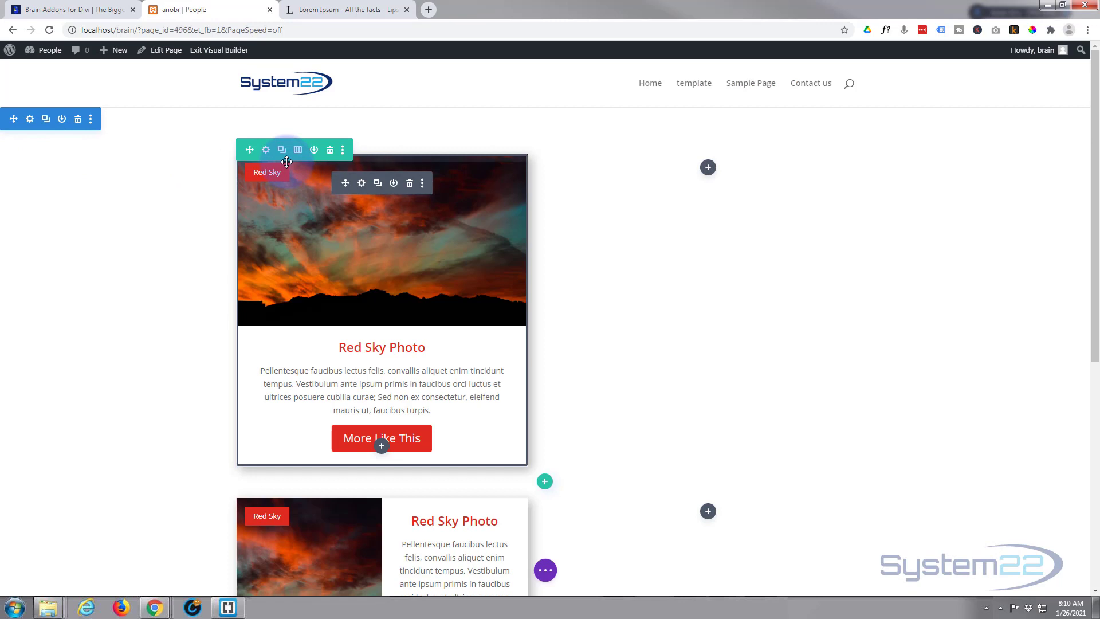
- Insert a Brain Card module into the empty column beside the first Red Sky Photo card
{"action": "left_click", "coordinate": [708, 168]}
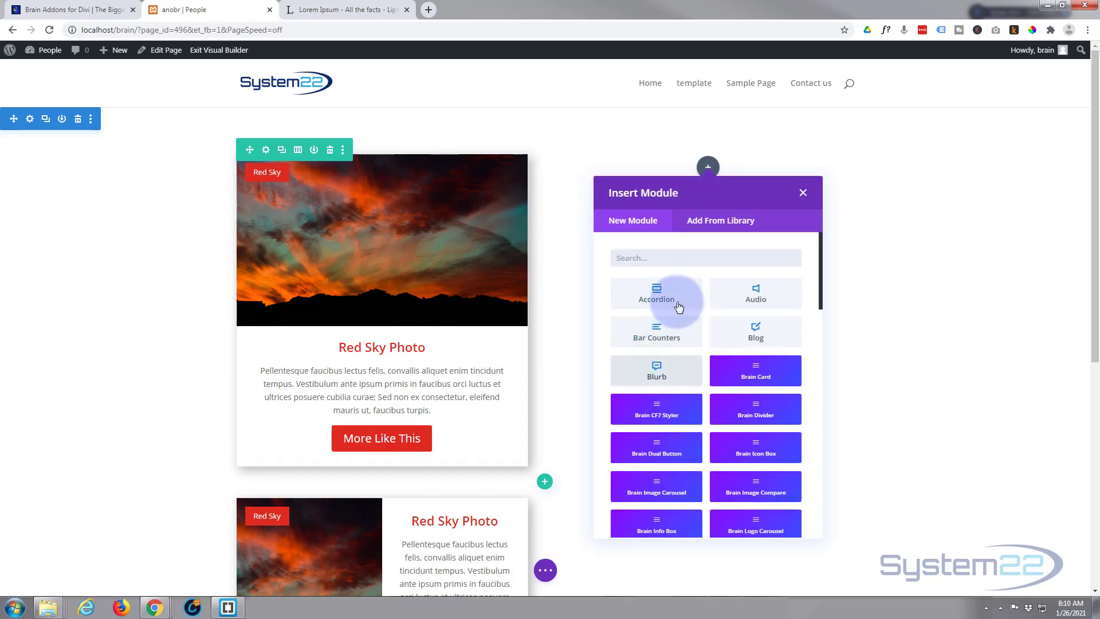
{"action": "scroll", "coordinate": [655, 390], "scroll_direction": "down", "scroll_amount": 2}
{"action": "scroll", "coordinate": [655, 398], "scroll_direction": "down", "scroll_amount": 8}
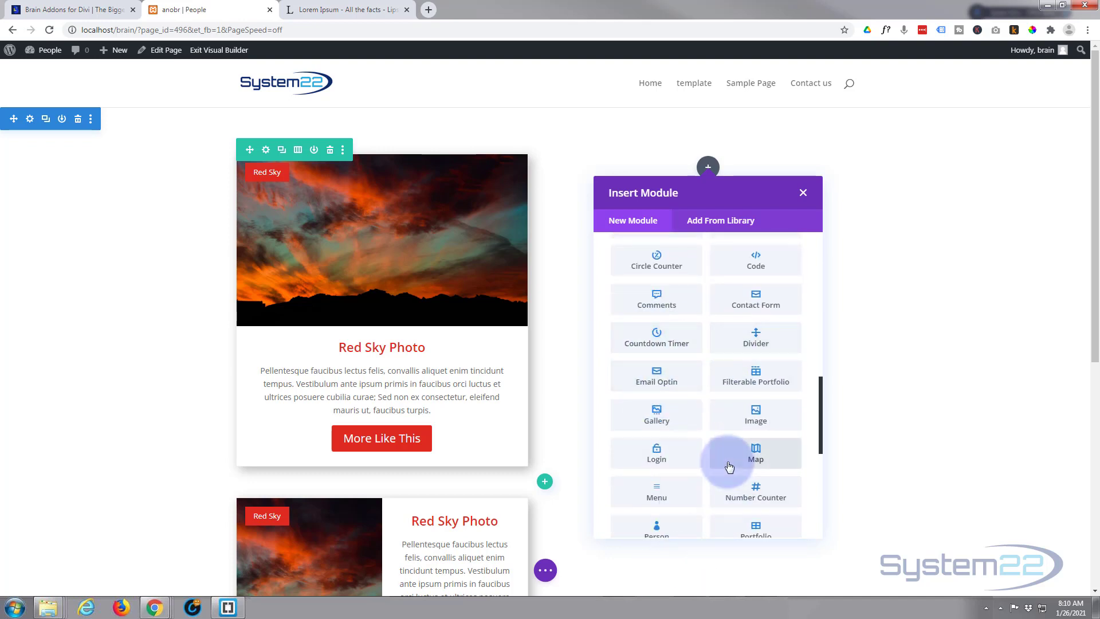
{"action": "scroll", "coordinate": [731, 481], "scroll_direction": "down", "scroll_amount": 6}
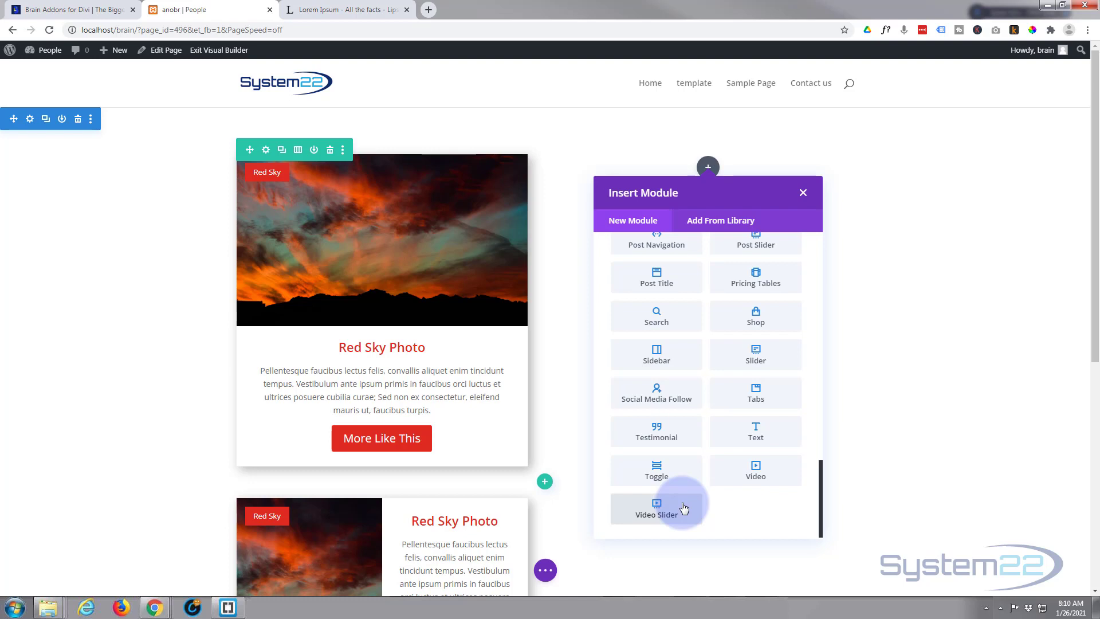
{"action": "scroll", "coordinate": [684, 504], "scroll_direction": "up", "scroll_amount": 1}
{"action": "scroll", "coordinate": [672, 469], "scroll_direction": "up", "scroll_amount": 7}
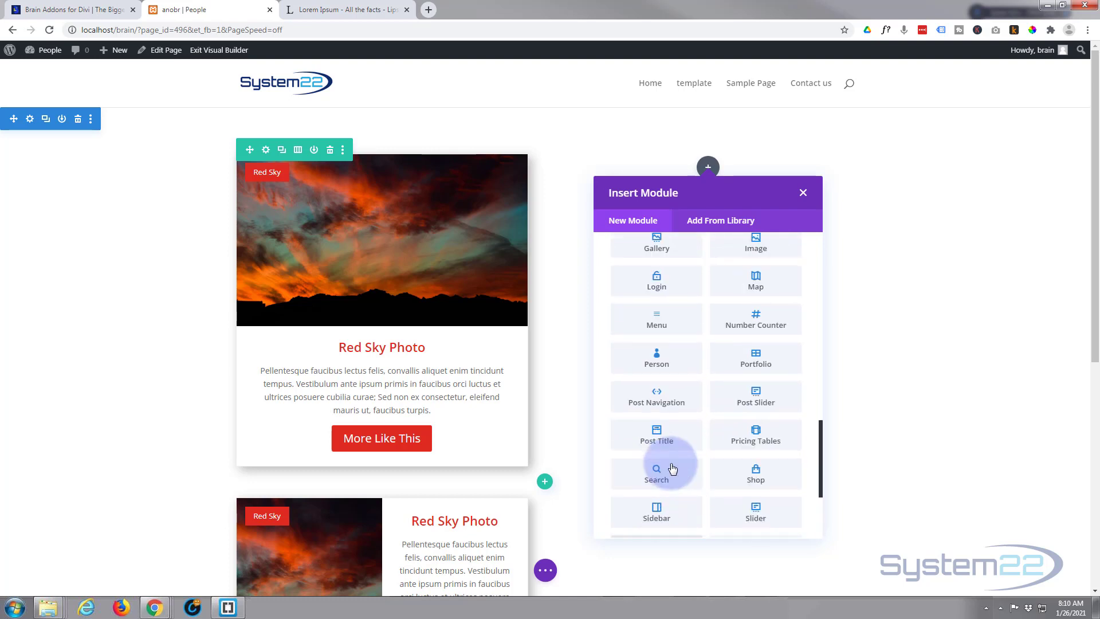
{"action": "scroll", "coordinate": [672, 463], "scroll_direction": "up", "scroll_amount": 3}
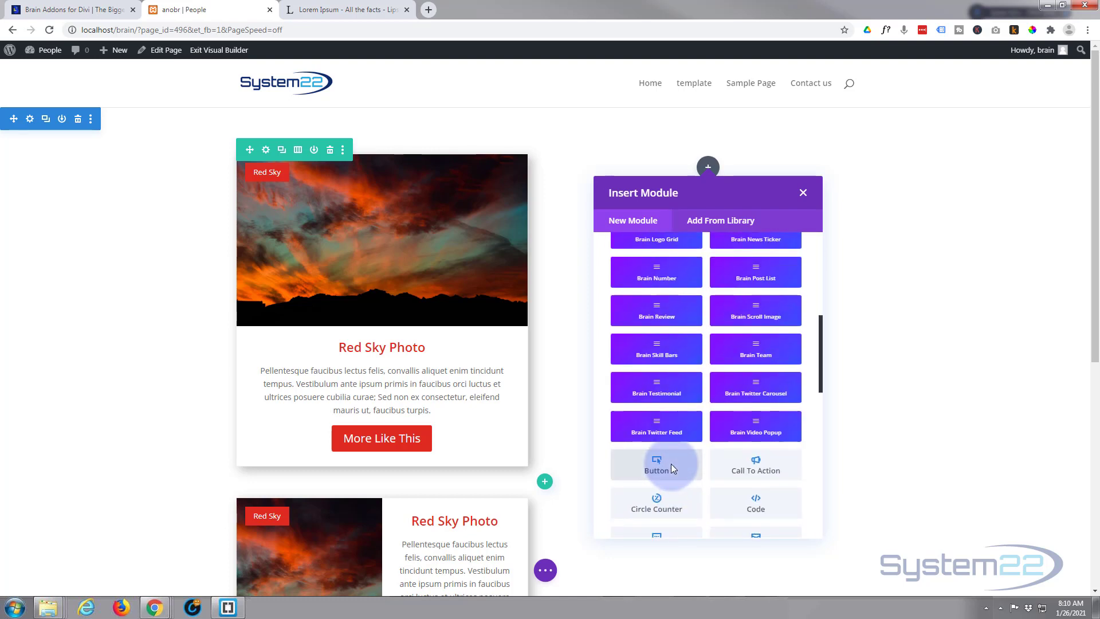
{"action": "scroll", "coordinate": [704, 418], "scroll_direction": "up", "scroll_amount": 2}
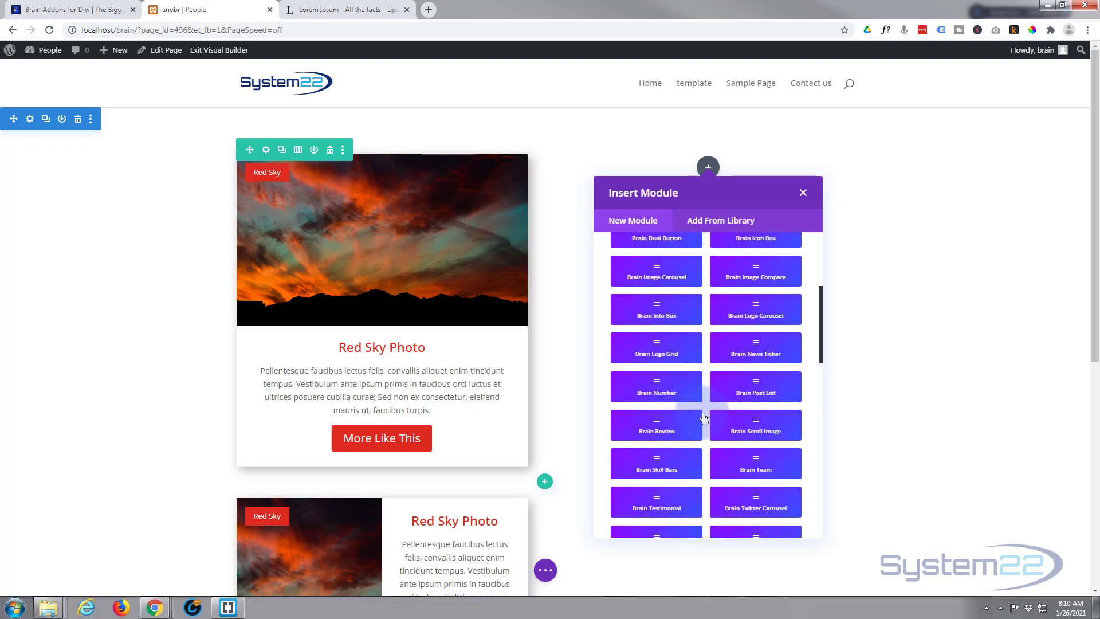
{"action": "scroll", "coordinate": [704, 417], "scroll_direction": "up", "scroll_amount": 2}
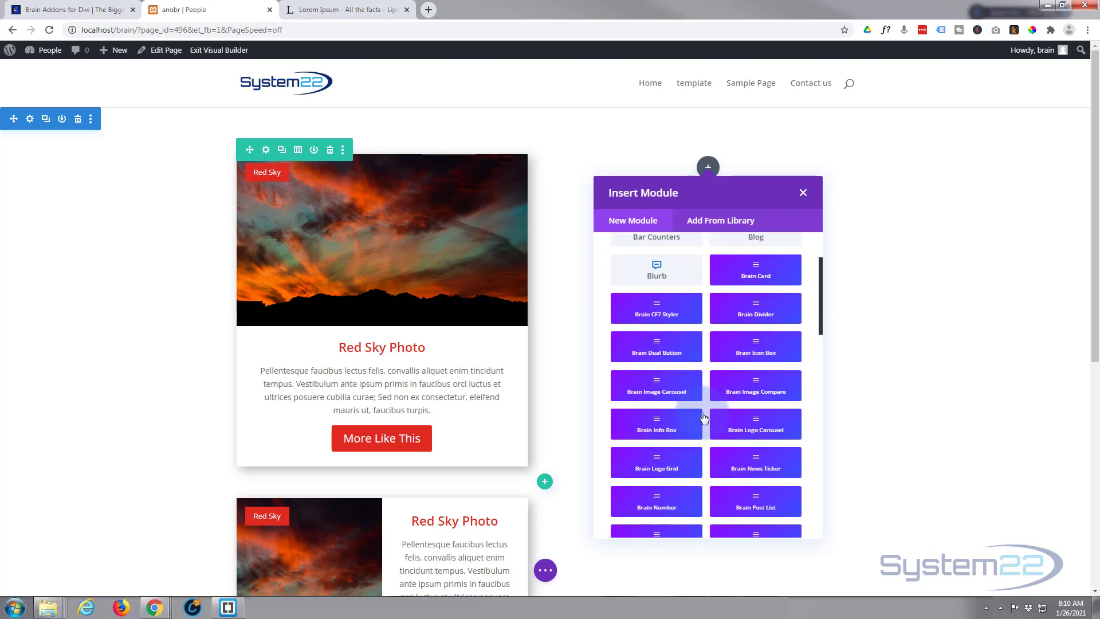
{"action": "scroll", "coordinate": [704, 417], "scroll_direction": "up", "scroll_amount": 2}
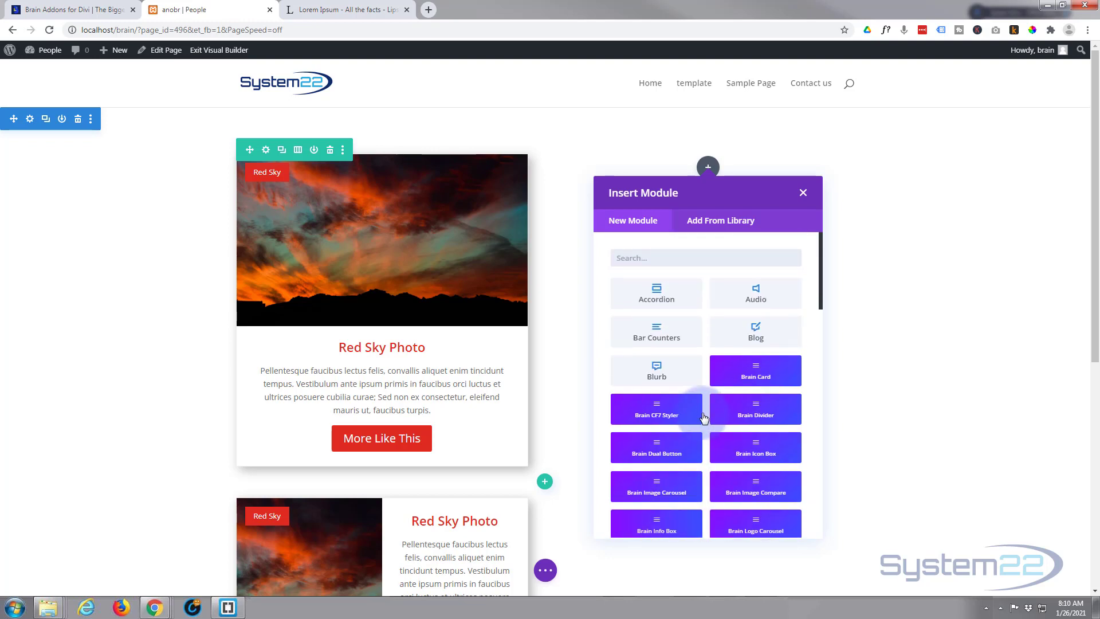
{"action": "left_click", "coordinate": [765, 377]}
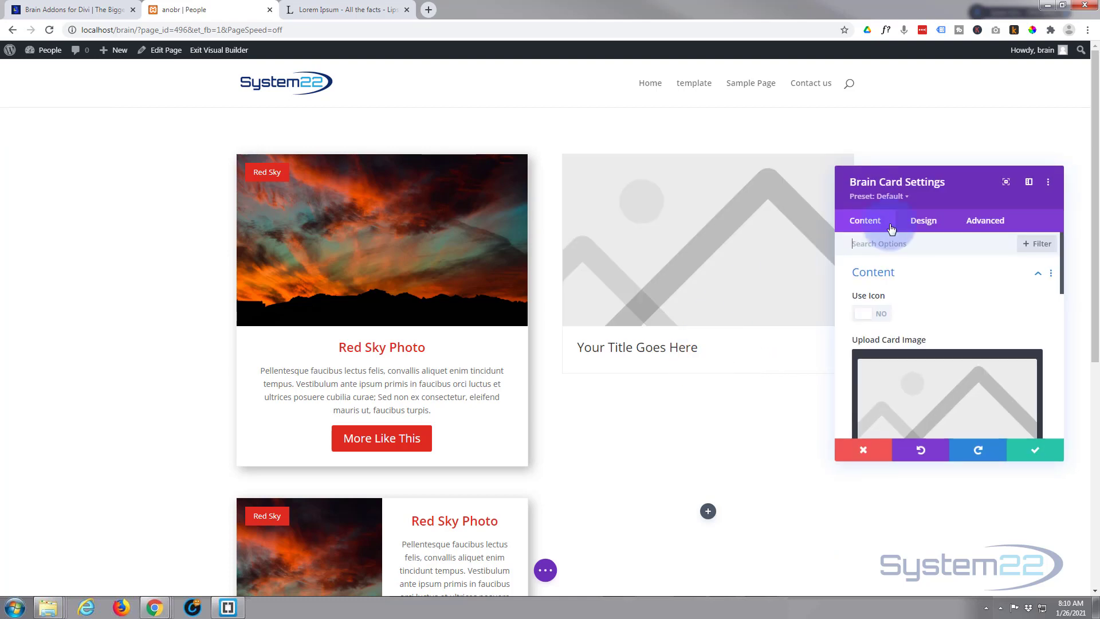
- Move the settings window clear of the new card and set its image to the lone-tree sunset photo, pexels-pixabay-36717.jpg
{"action": "left_click_drag", "start_coordinate": [951, 168], "coordinate": [372, 157]}
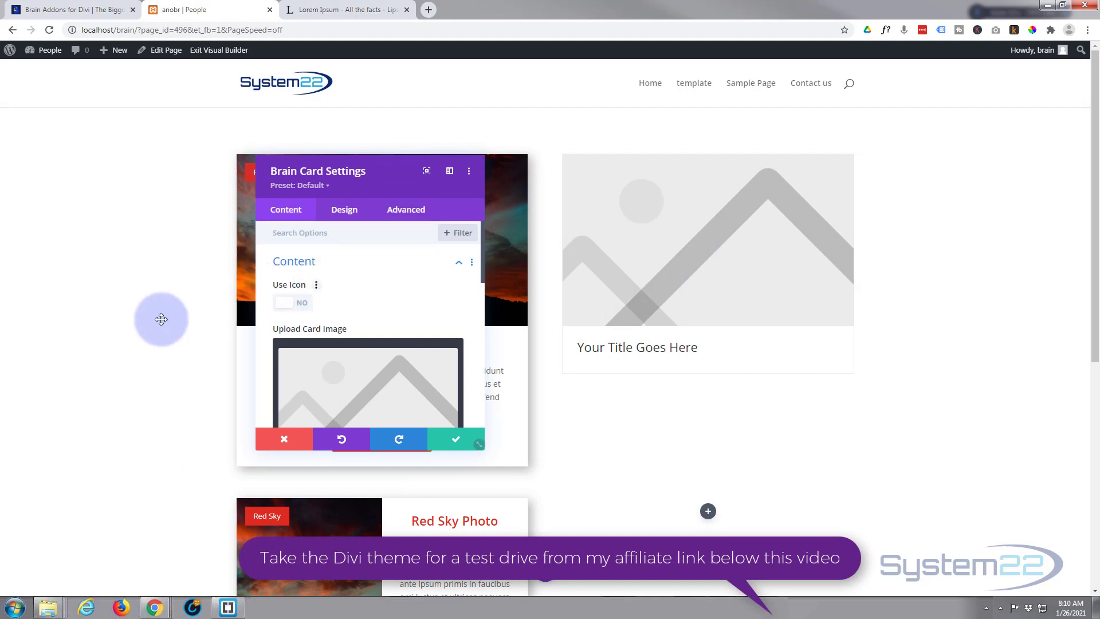
{"action": "scroll", "coordinate": [163, 319], "scroll_direction": "down", "scroll_amount": 3}
{"action": "scroll", "coordinate": [163, 319], "scroll_direction": "down", "scroll_amount": 3}
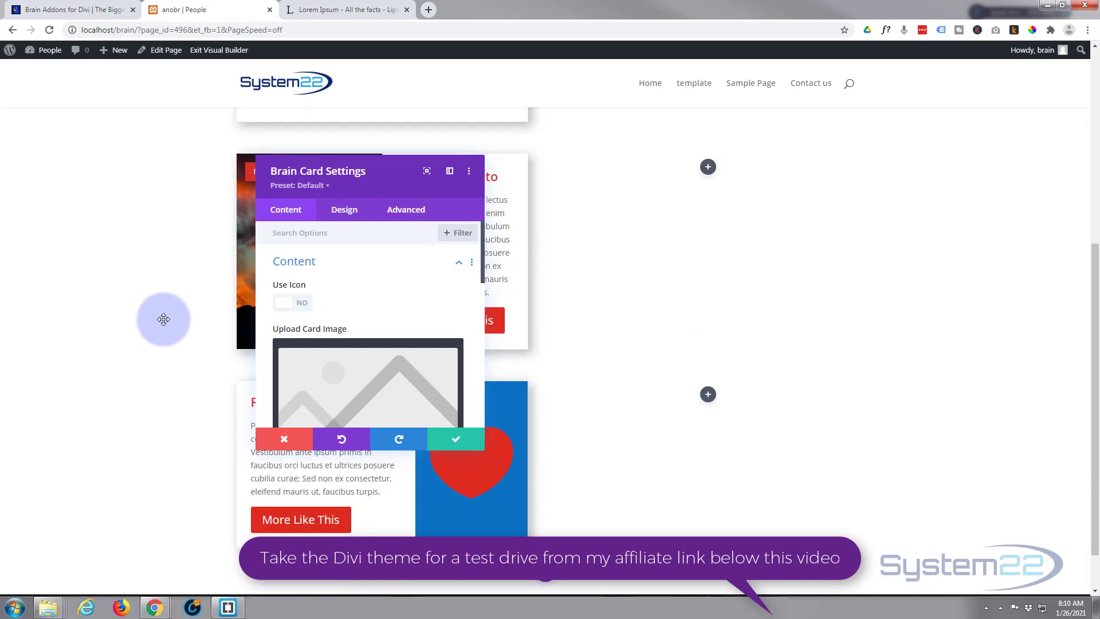
{"action": "scroll", "coordinate": [166, 318], "scroll_direction": "up", "scroll_amount": 4}
{"action": "scroll", "coordinate": [167, 318], "scroll_direction": "up", "scroll_amount": 2}
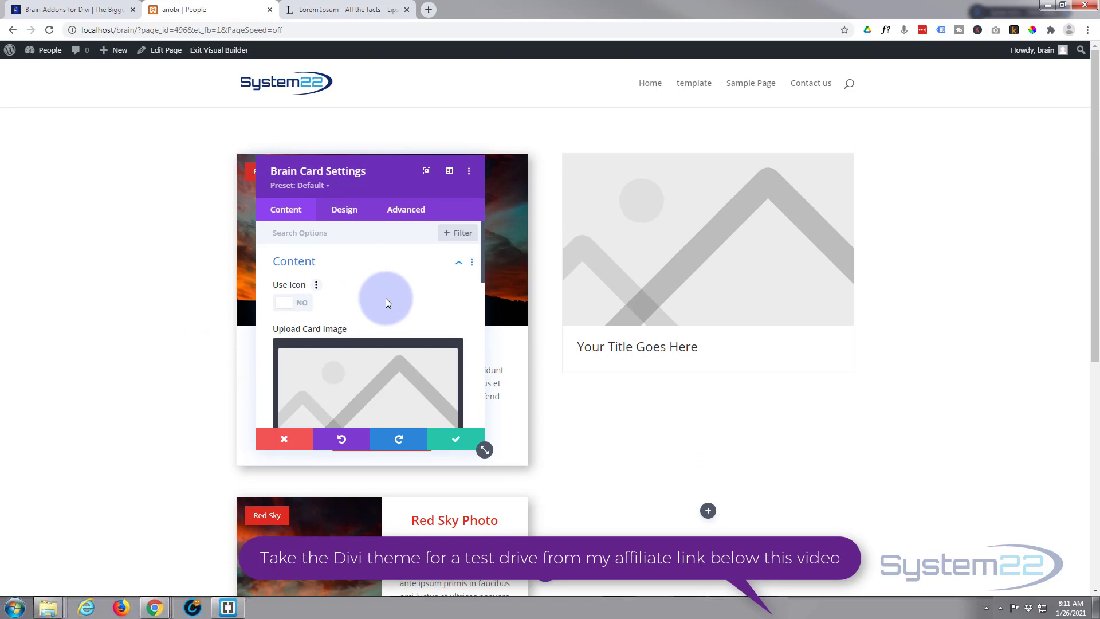
{"action": "scroll", "coordinate": [397, 278], "scroll_direction": "down", "scroll_amount": 2}
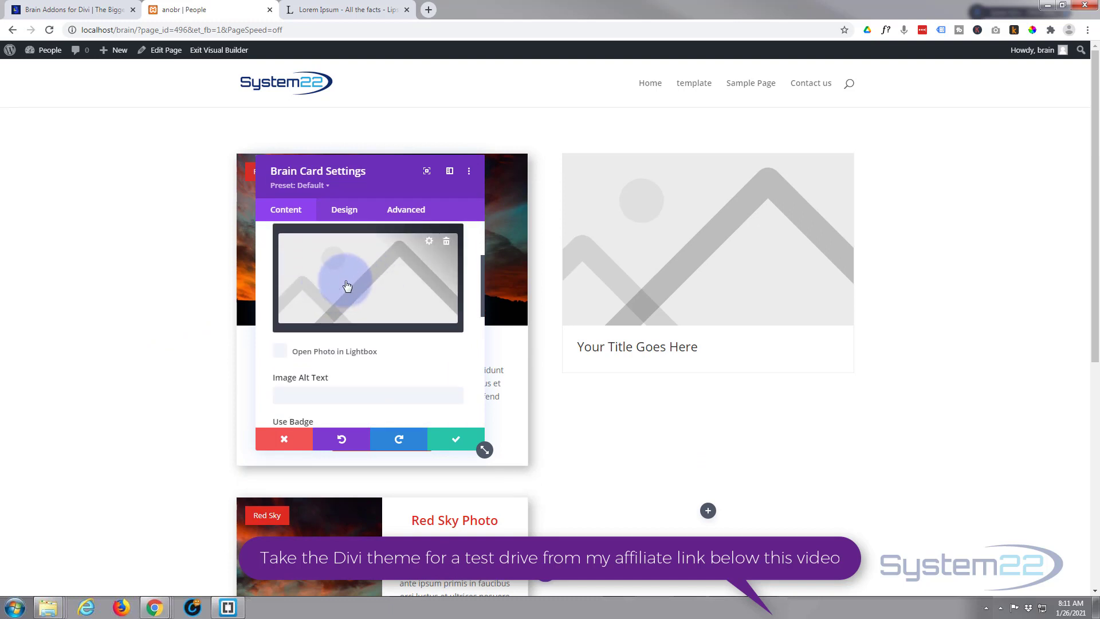
{"action": "left_click", "coordinate": [346, 286]}
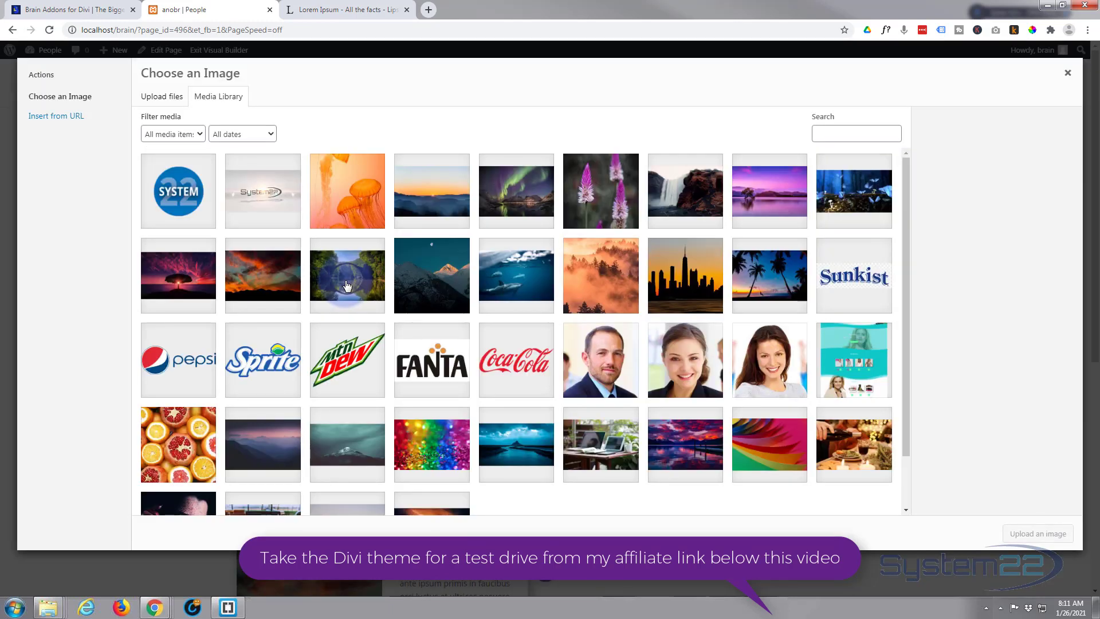
{"action": "left_click", "coordinate": [178, 270]}
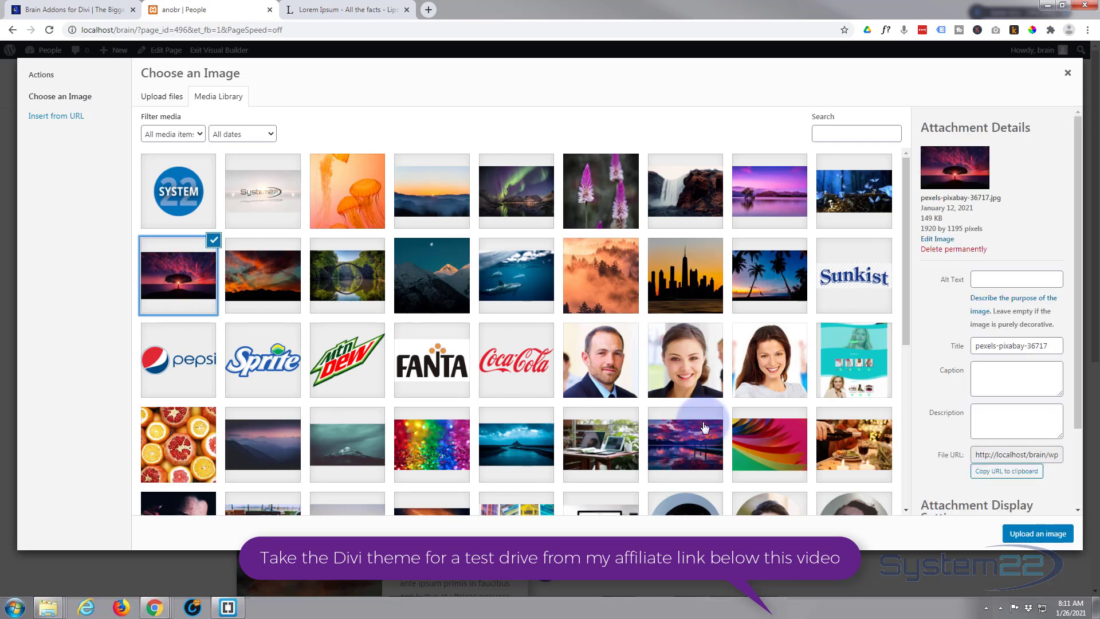
{"action": "left_click", "coordinate": [1045, 536]}
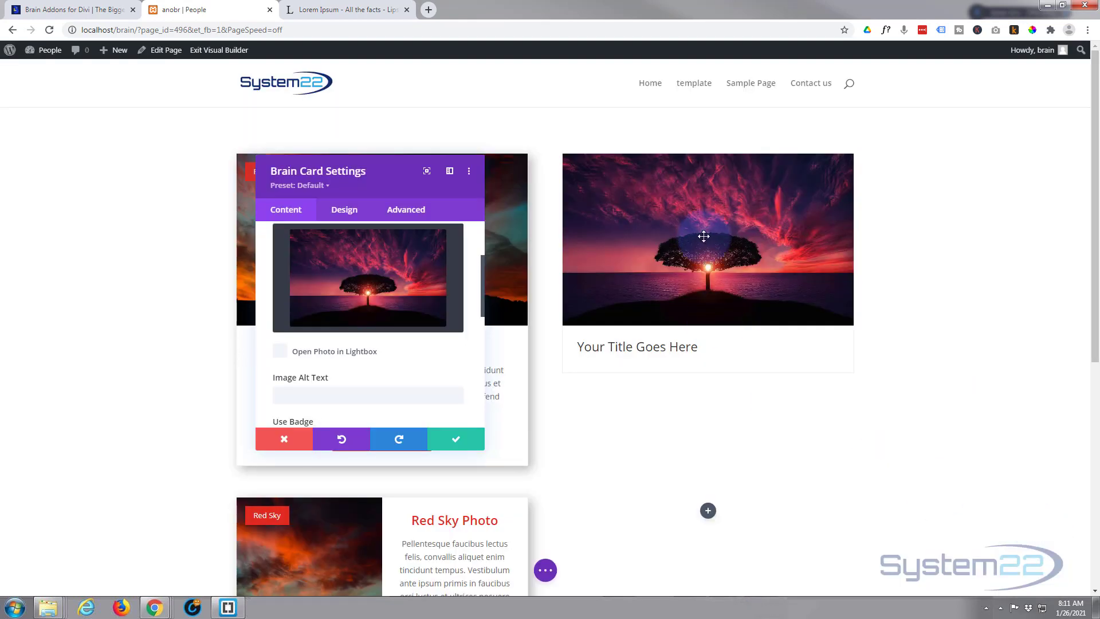
- Make the card's photo open in a lightbox and set its image alt text to "sunset with tree"
{"action": "mouse_move", "coordinate": [334, 309]}
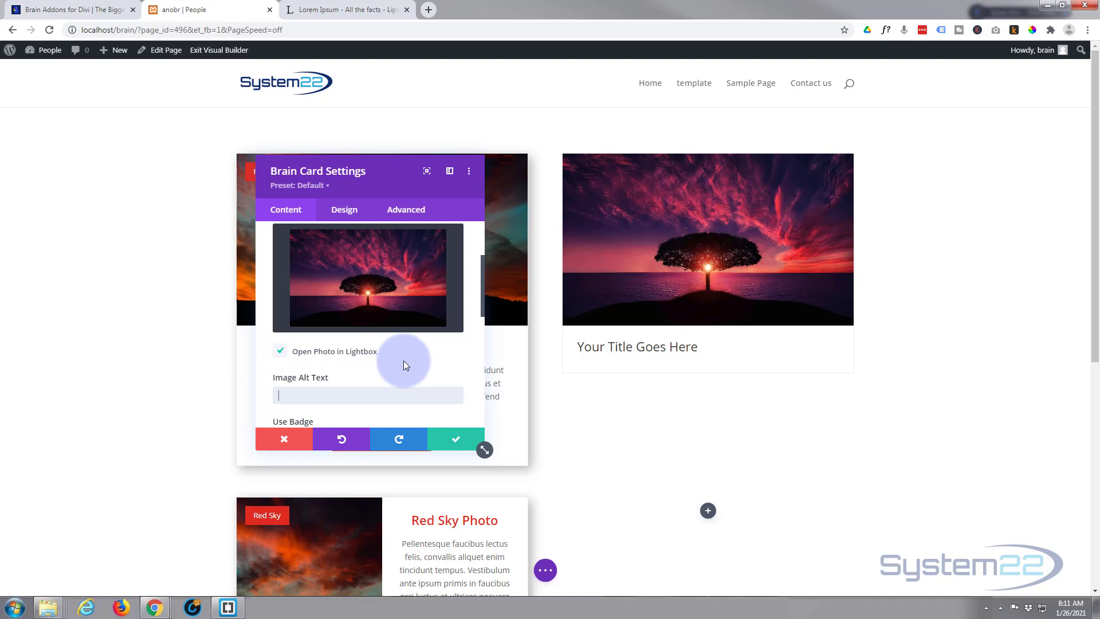
{"action": "type", "text": "sunset with tree"}
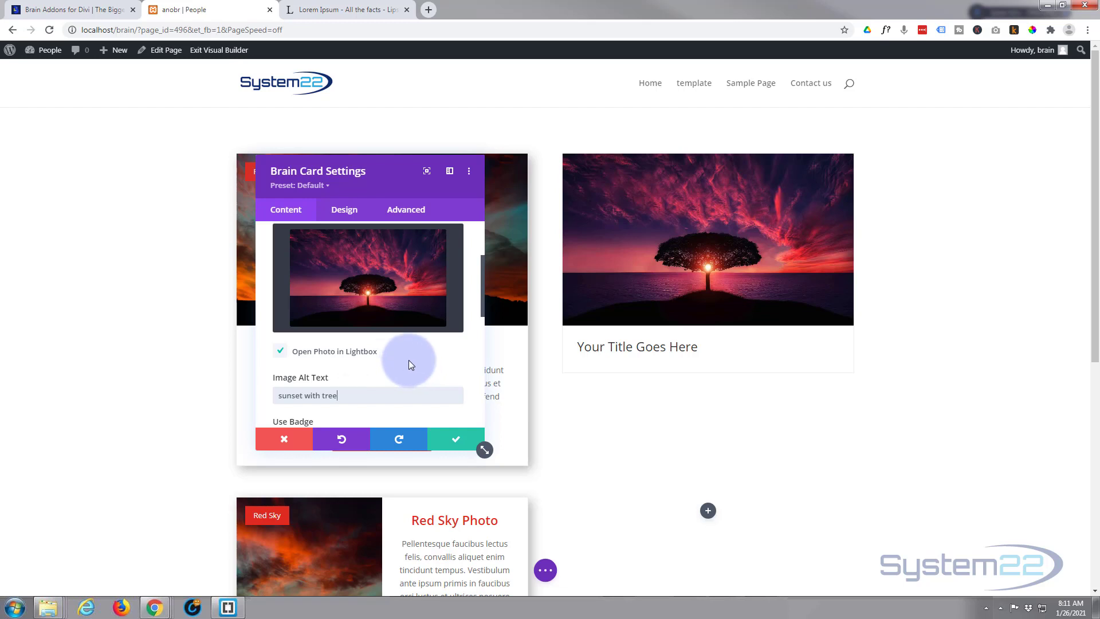
{"action": "scroll", "coordinate": [408, 360], "scroll_direction": "down", "scroll_amount": 1}
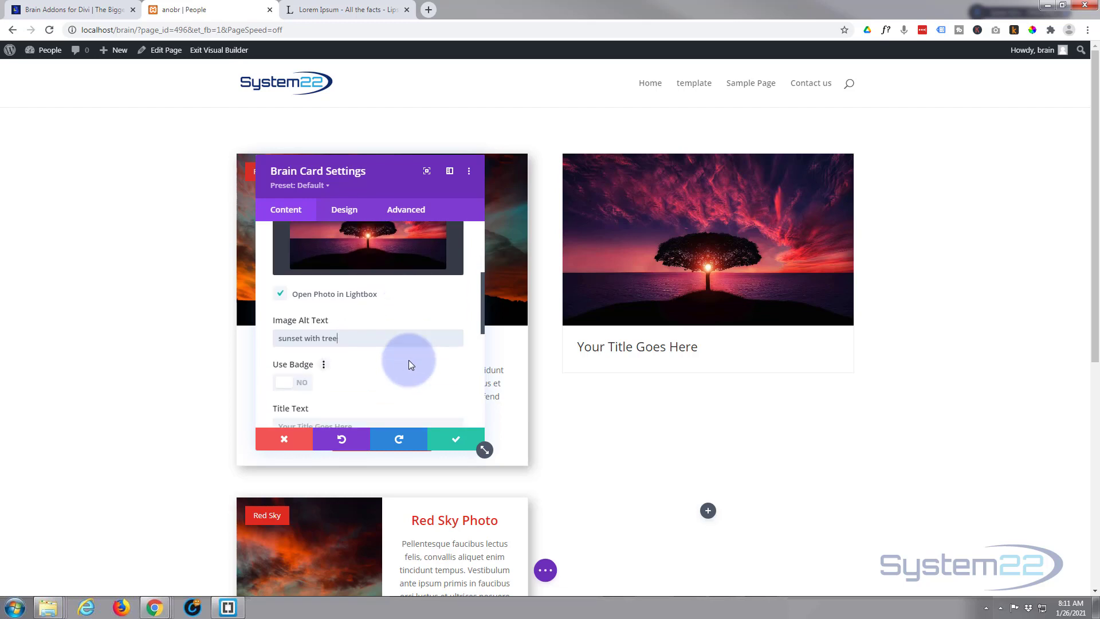
- Enable the badge on the tree card and set its text to "My Tree"
{"action": "scroll", "coordinate": [408, 360], "scroll_direction": "down", "scroll_amount": 1}
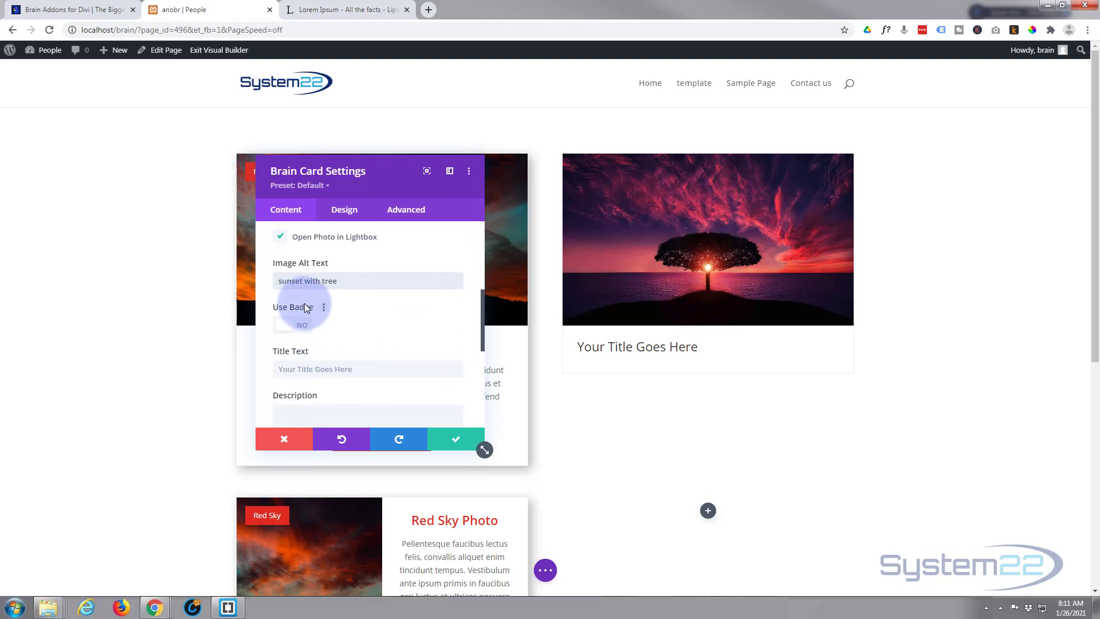
{"action": "left_click", "coordinate": [286, 325]}
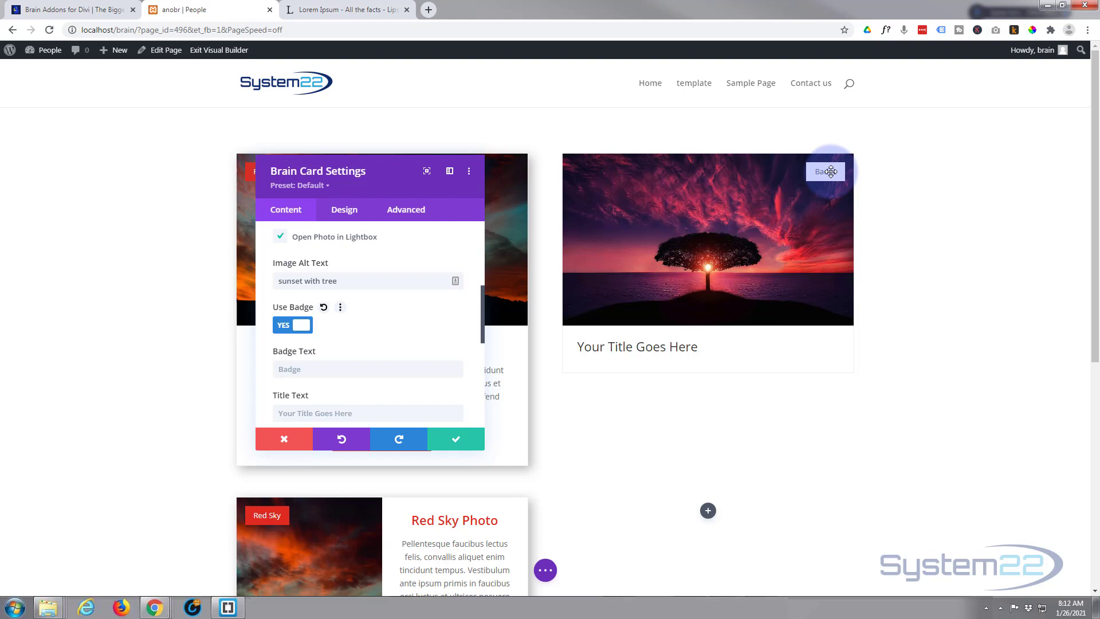
{"action": "scroll", "coordinate": [382, 324], "scroll_direction": "down", "scroll_amount": 1}
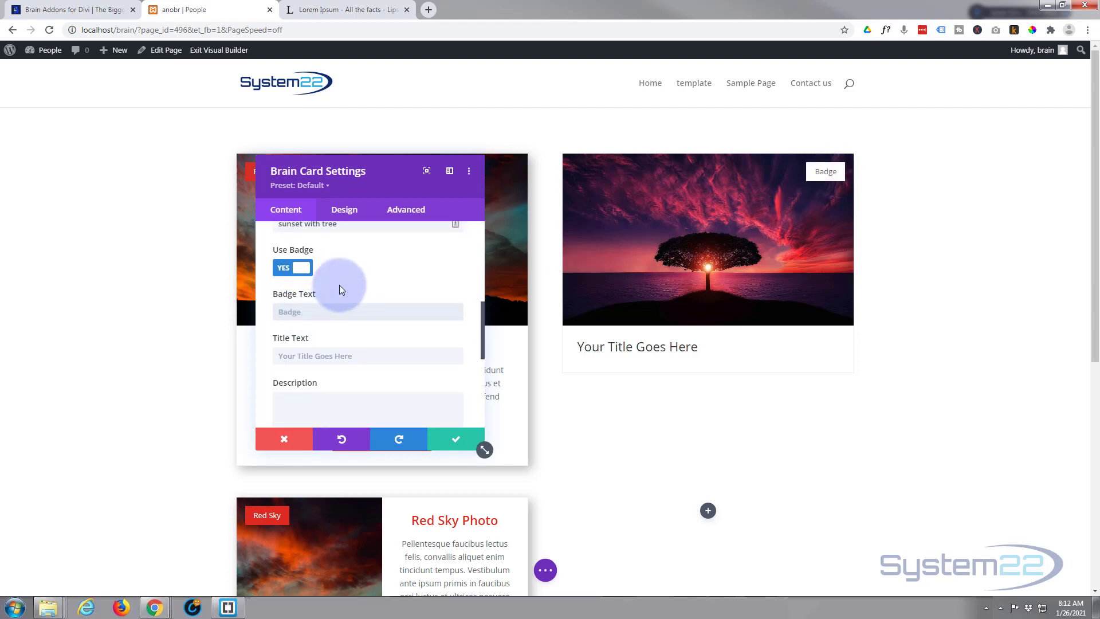
{"action": "type", "text": "My Tree"}
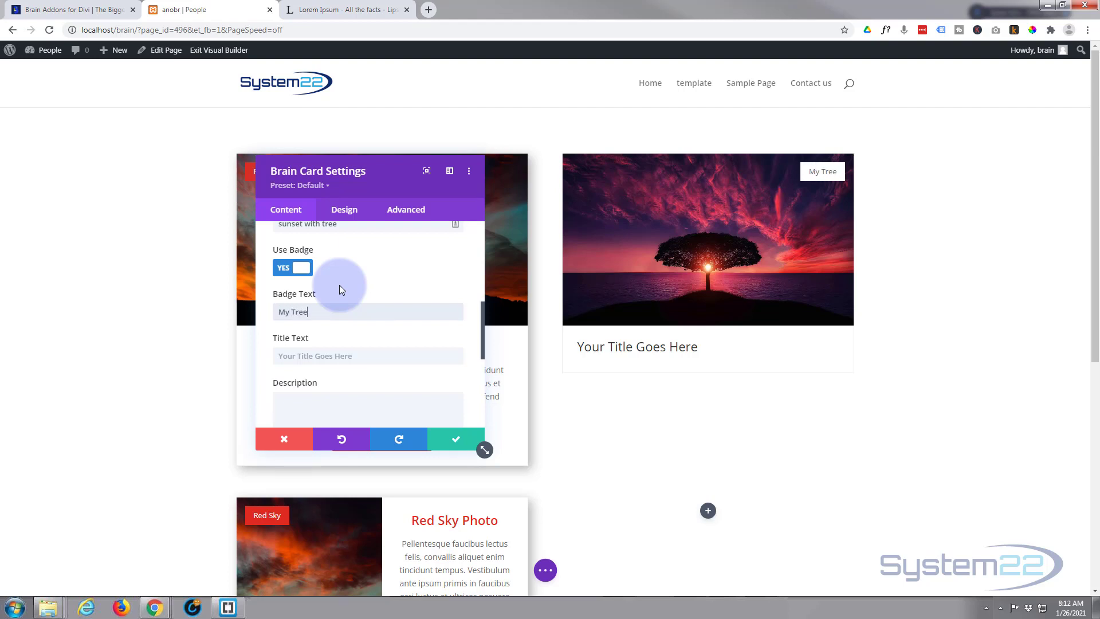
- Set the card's title text to "Tree At Sunset"
{"action": "left_click", "coordinate": [317, 357]}
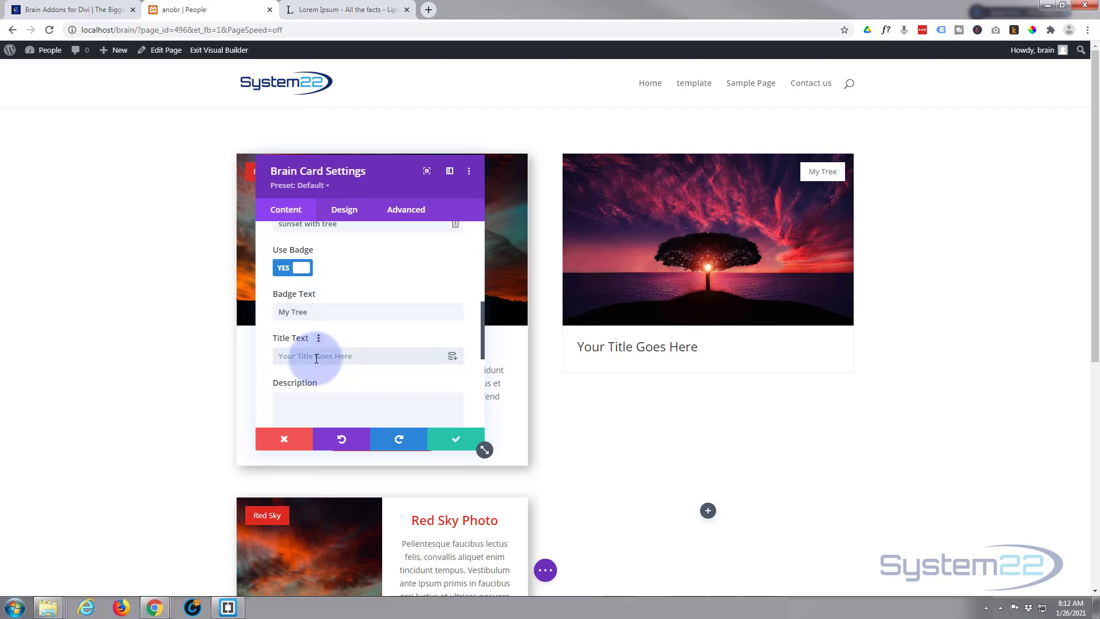
{"action": "type", "text": "Tree A"}
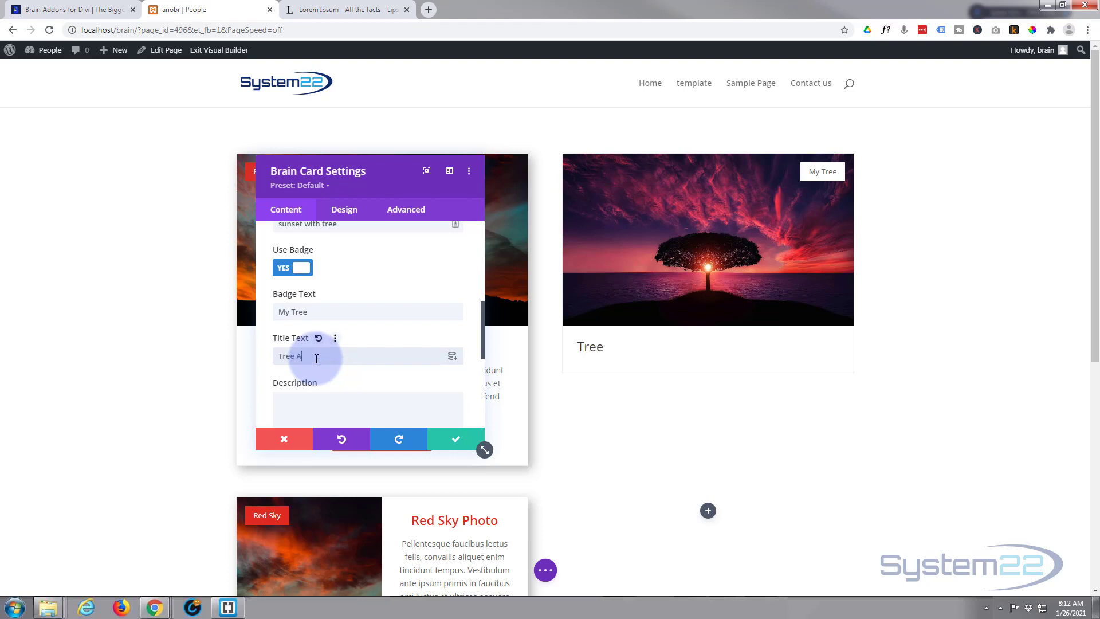
{"action": "type", "text": "t Sunset"}
- Copy the highlighted "Pellentesque faucibus lectus felis..." passage from the Lorem Ipsum page and paste it as the card's description
{"action": "scroll", "coordinate": [319, 315], "scroll_direction": "down", "scroll_amount": 2}
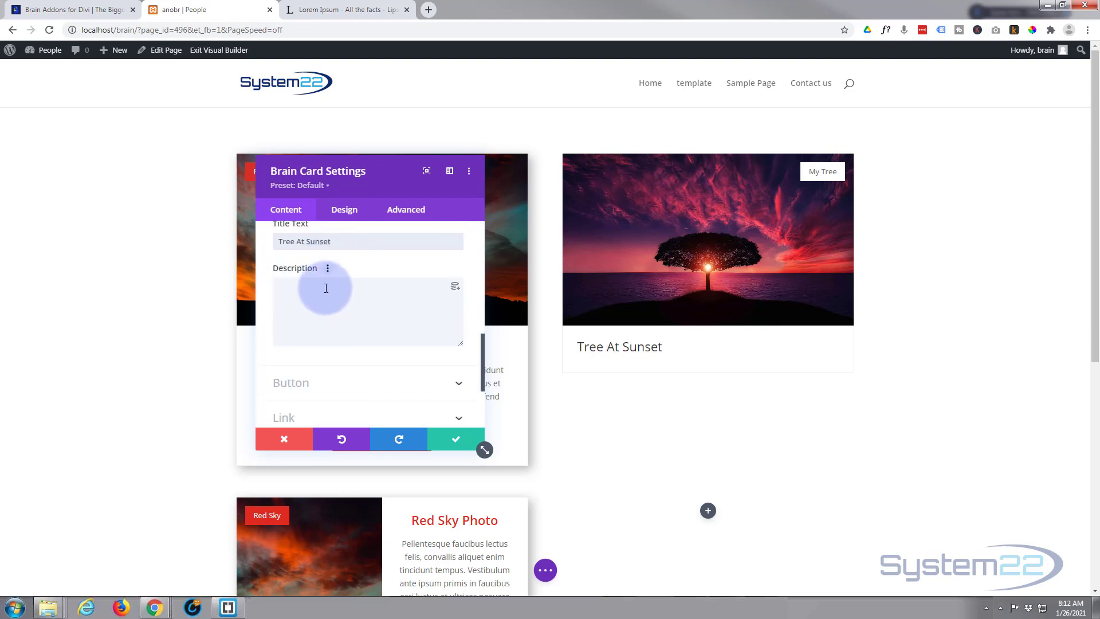
{"action": "left_click", "coordinate": [342, 9]}
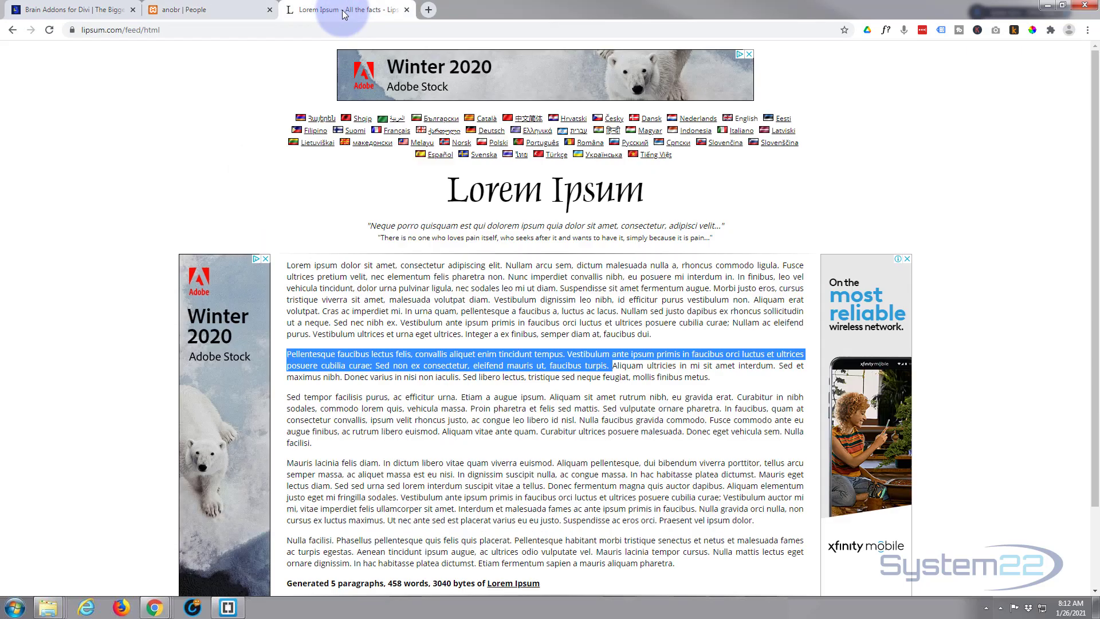
{"action": "right_click", "coordinate": [361, 358]}
{"action": "left_click", "coordinate": [389, 367]}
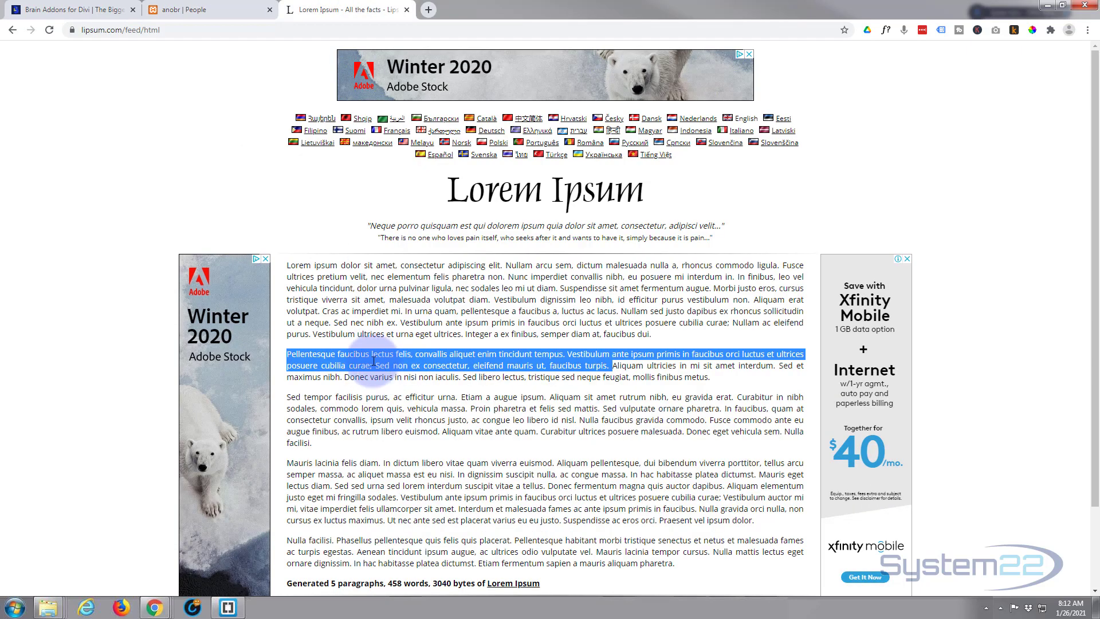
{"action": "left_click", "coordinate": [179, 12]}
{"action": "left_click", "coordinate": [307, 301]}
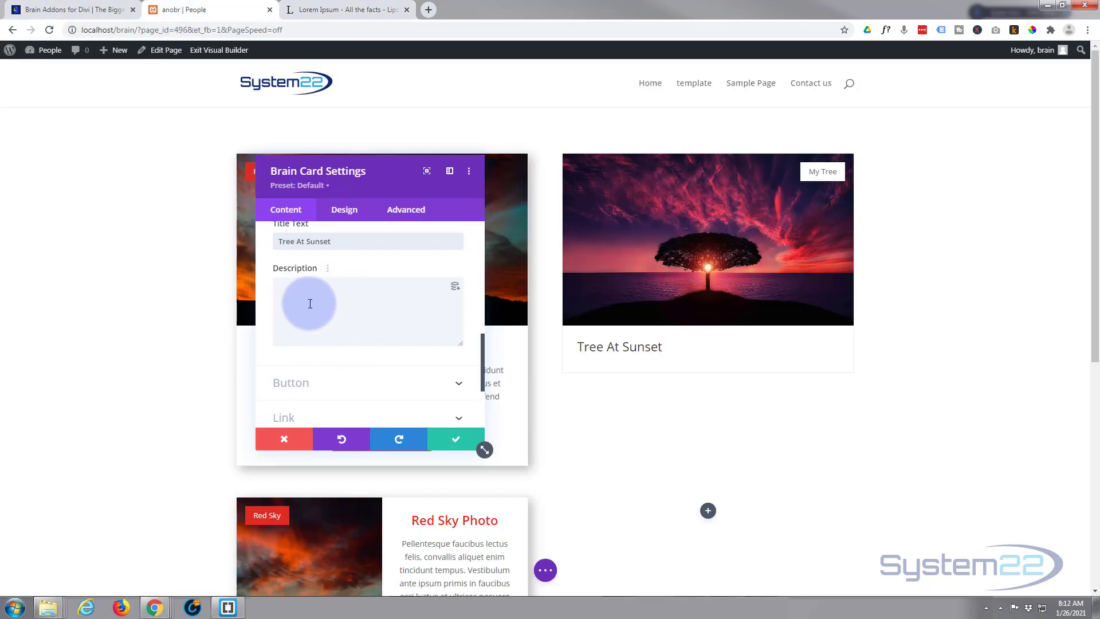
{"action": "key", "text": "ctrl+v"}
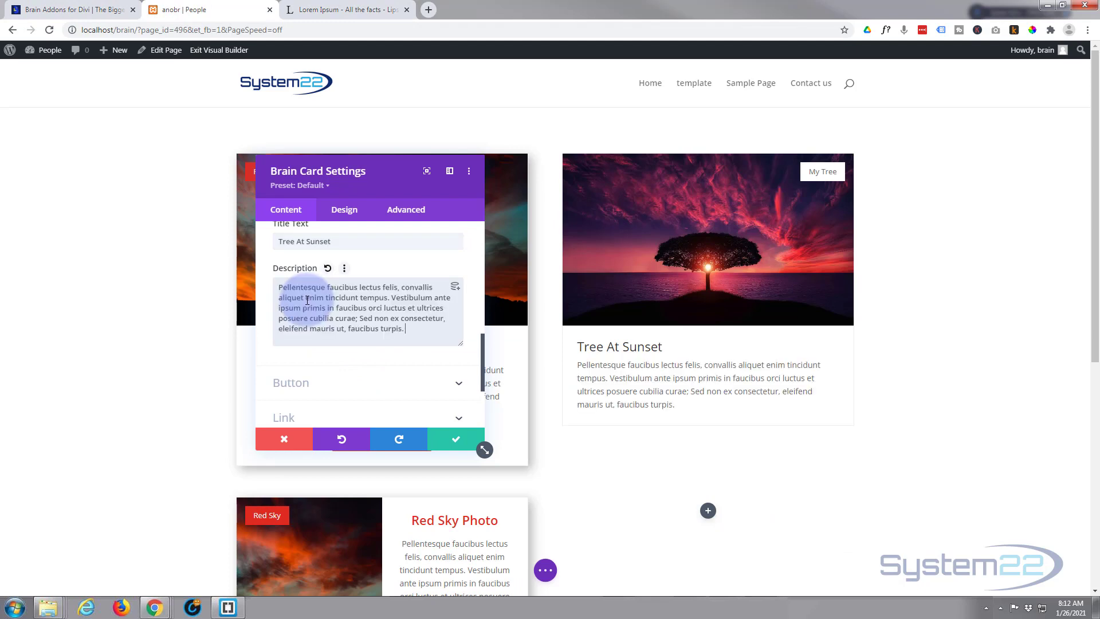
- Enable the card's button with the default text and set its link to "#", opening in the same window
{"action": "scroll", "coordinate": [313, 309], "scroll_direction": "down", "scroll_amount": 1}
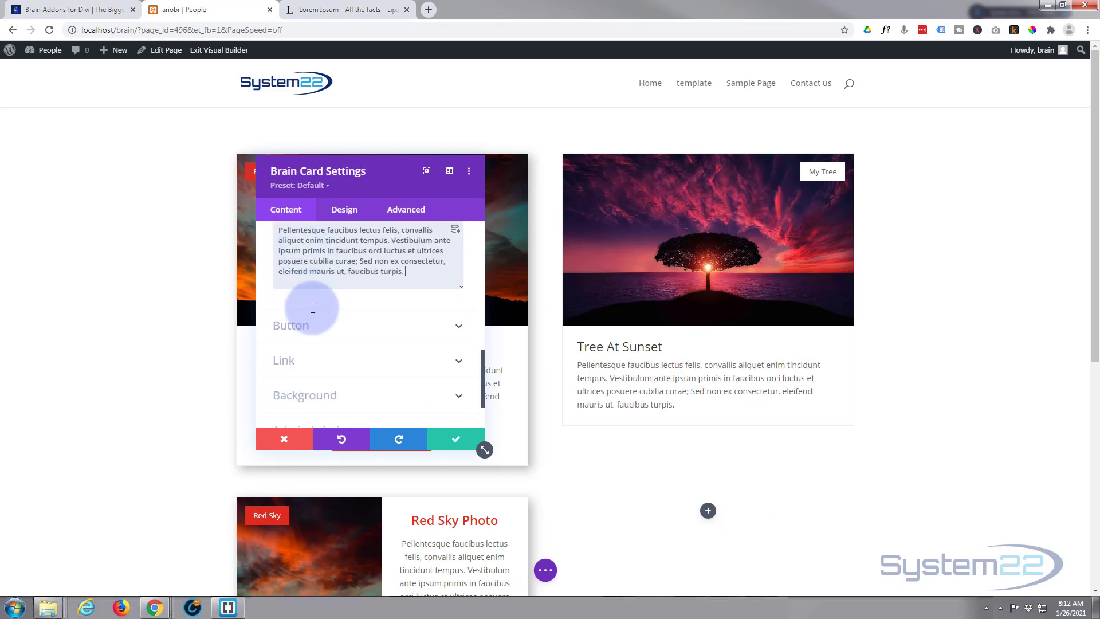
{"action": "left_click", "coordinate": [405, 326]}
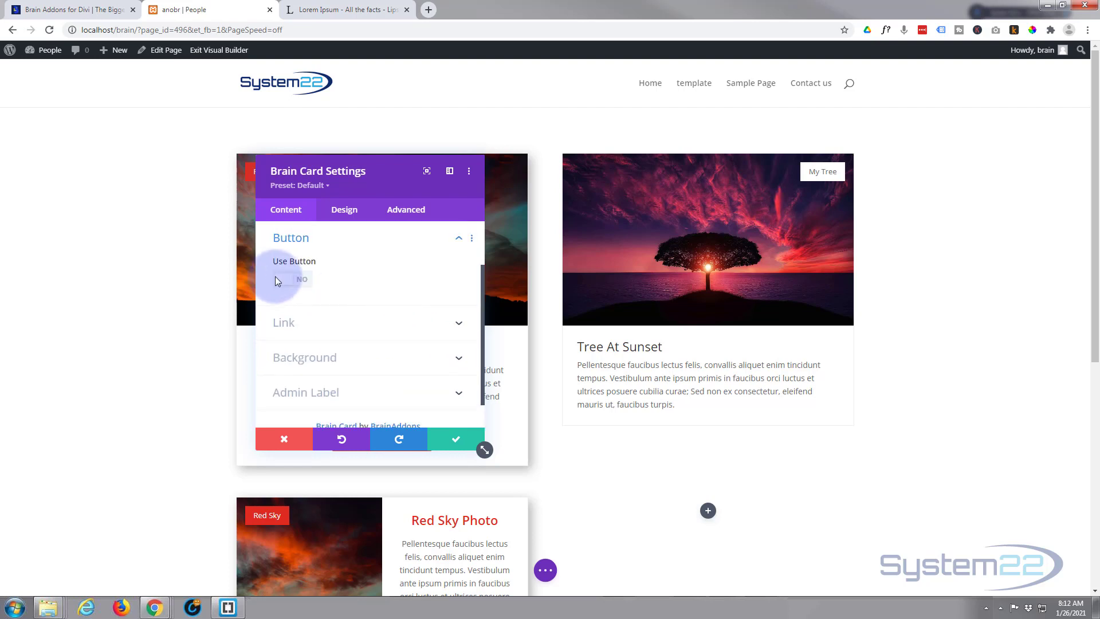
{"action": "left_click", "coordinate": [296, 279]}
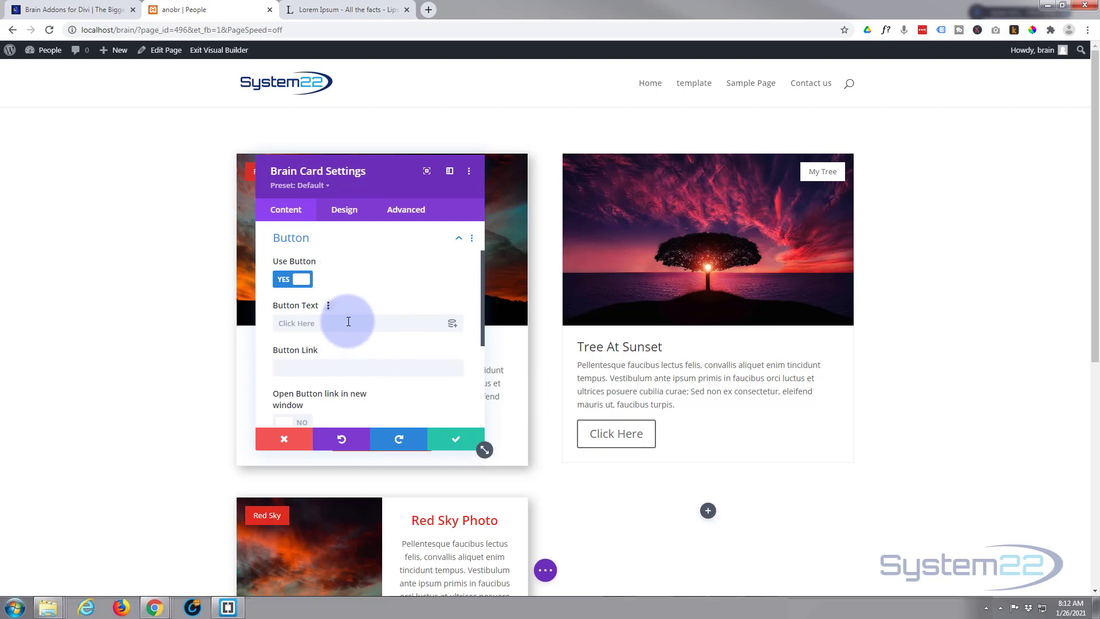
{"action": "left_click", "coordinate": [291, 369]}
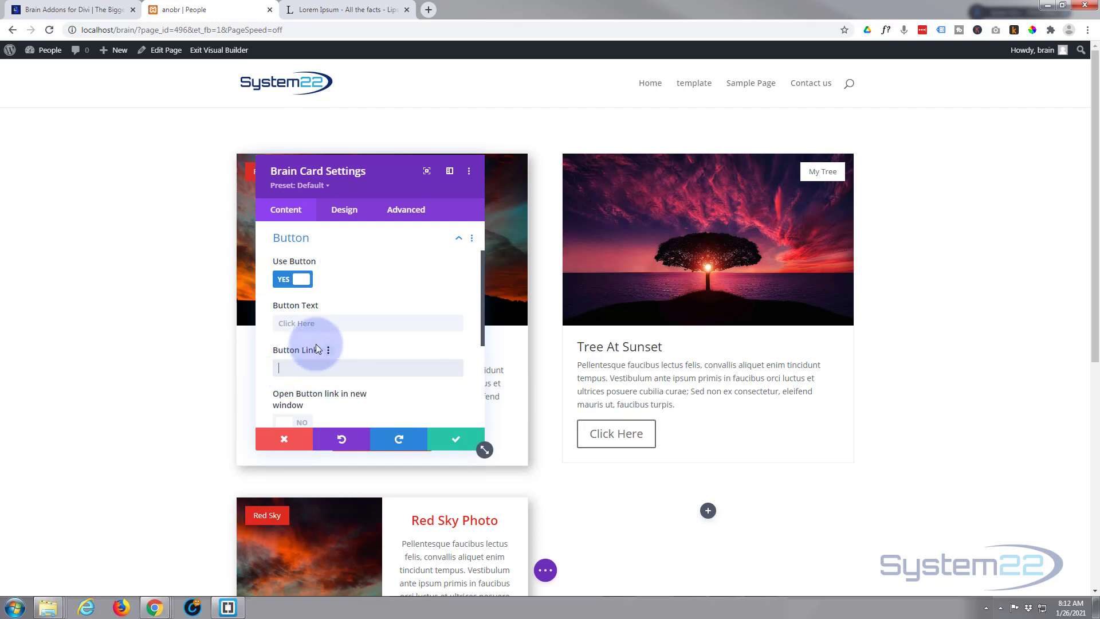
{"action": "scroll", "coordinate": [336, 283], "scroll_direction": "down", "scroll_amount": 2}
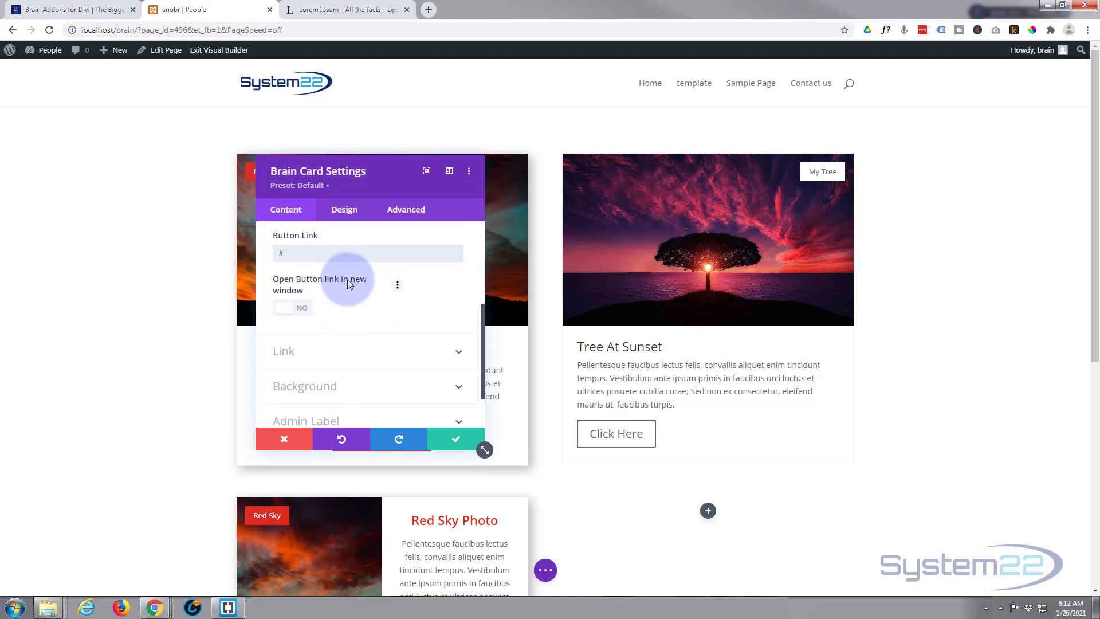
{"action": "left_click", "coordinate": [301, 311]}
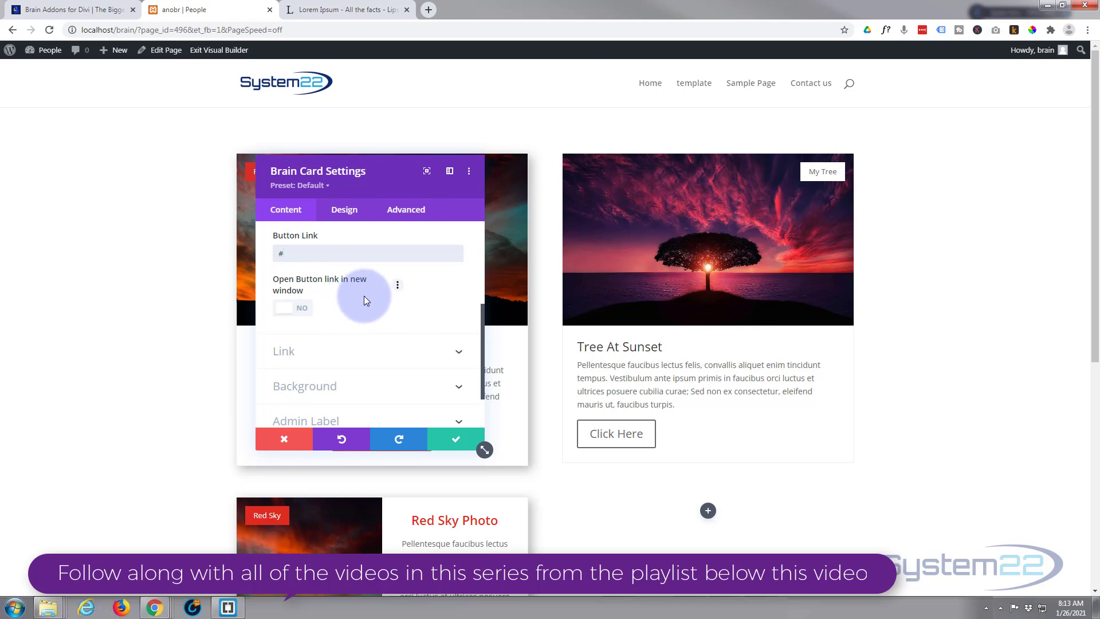
- Examine the card's module link, background and admin label settings without changing them
{"action": "scroll", "coordinate": [363, 296], "scroll_direction": "down", "scroll_amount": 1}
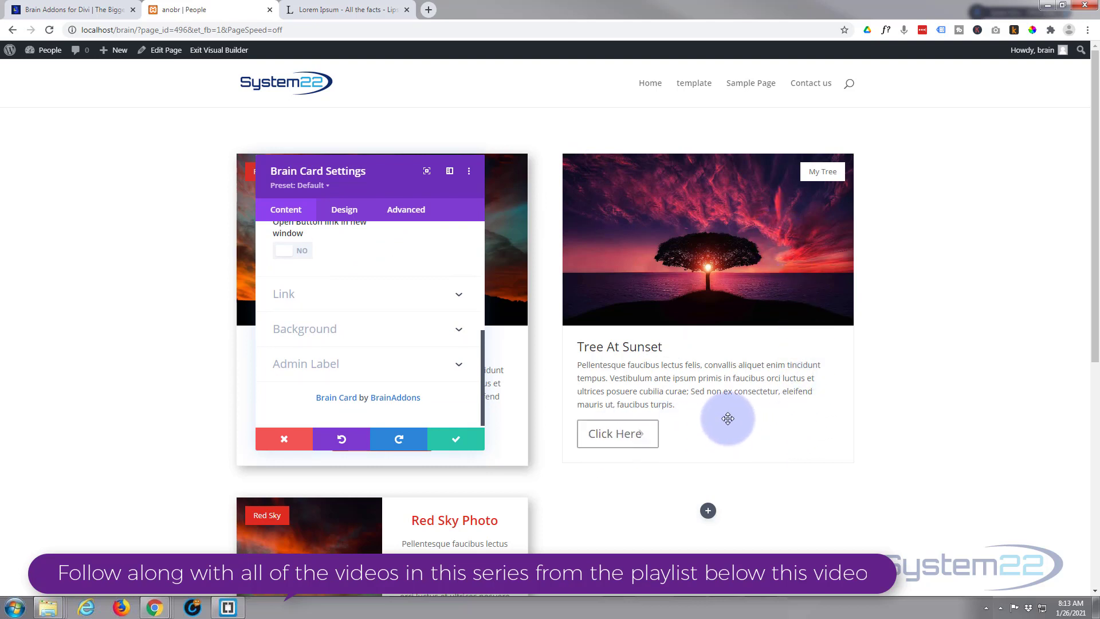
{"action": "left_click", "coordinate": [348, 293]}
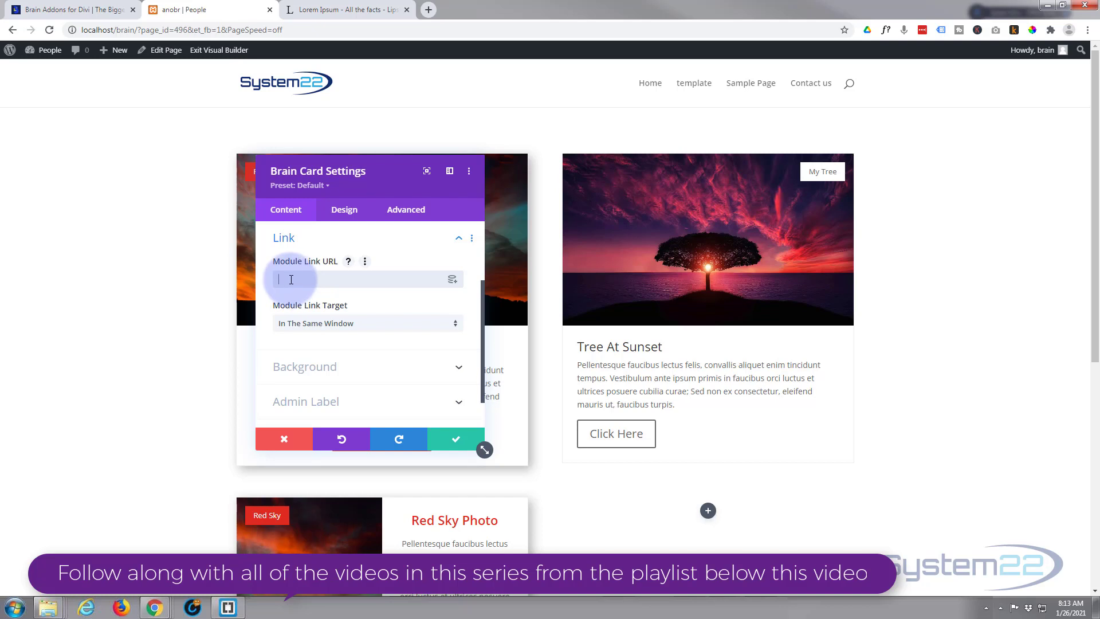
{"action": "scroll", "coordinate": [366, 331], "scroll_direction": "down", "scroll_amount": 1}
{"action": "left_click", "coordinate": [362, 329]}
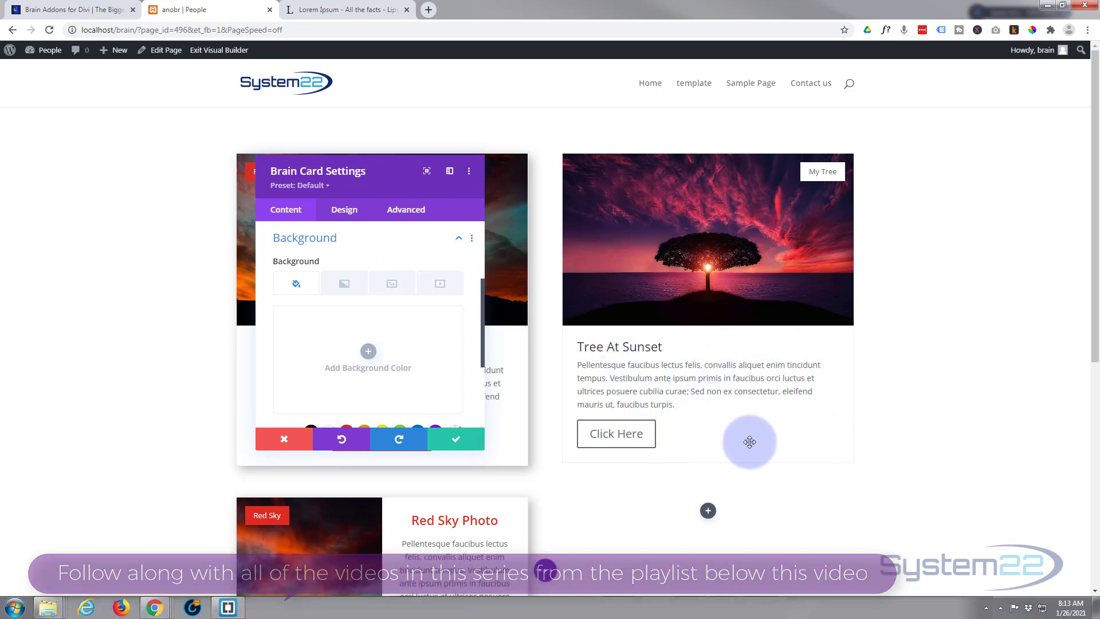
{"action": "scroll", "coordinate": [370, 348], "scroll_direction": "down", "scroll_amount": 1}
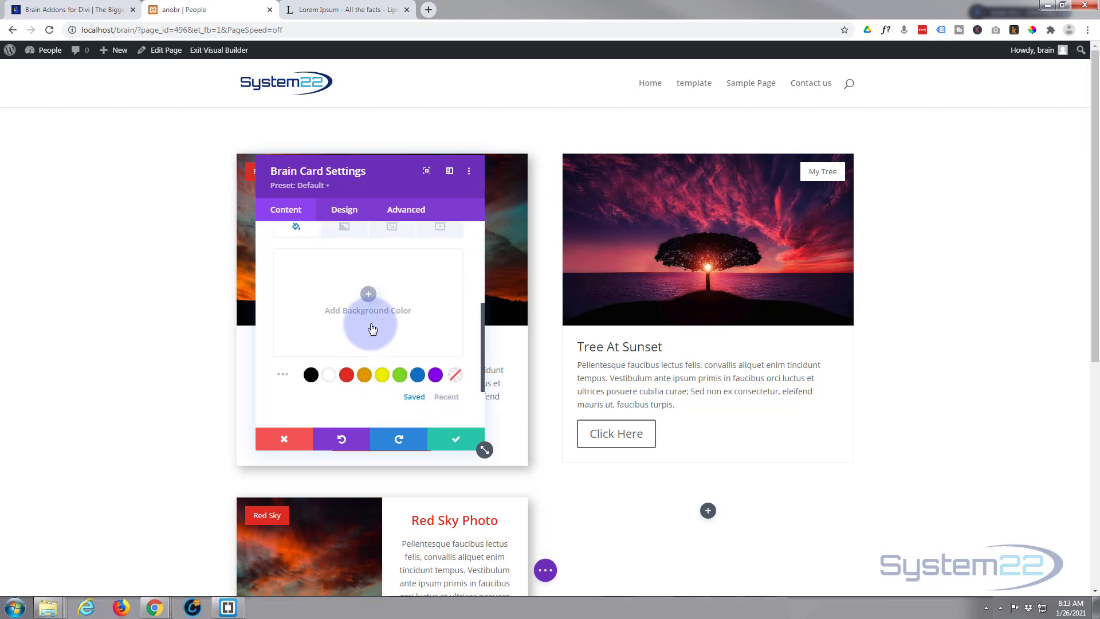
{"action": "scroll", "coordinate": [352, 304], "scroll_direction": "down", "scroll_amount": 2}
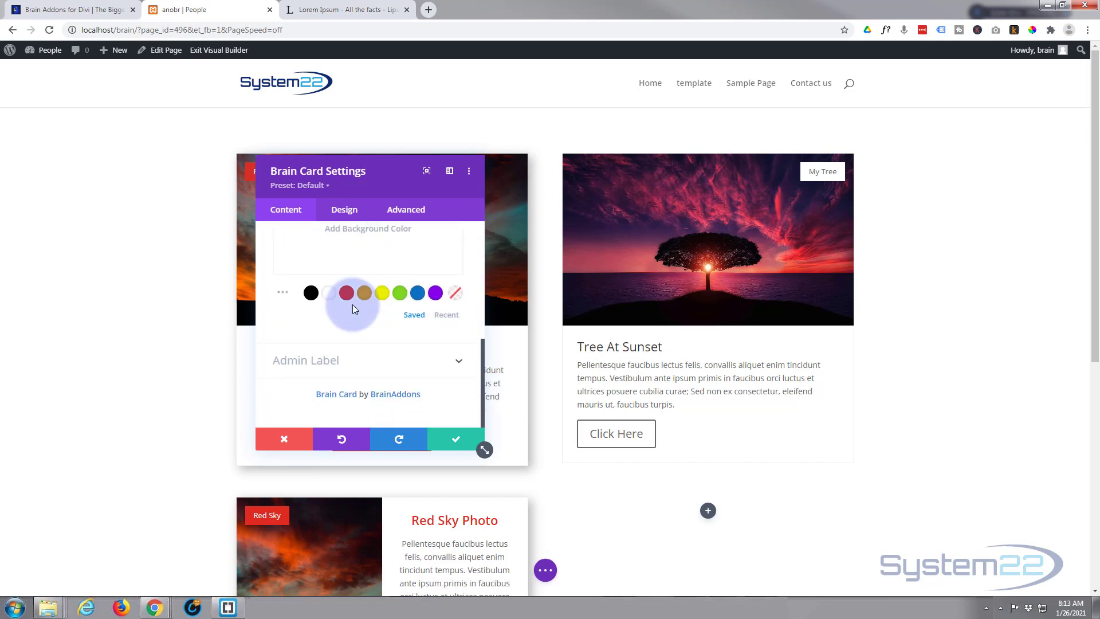
{"action": "left_click", "coordinate": [351, 366]}
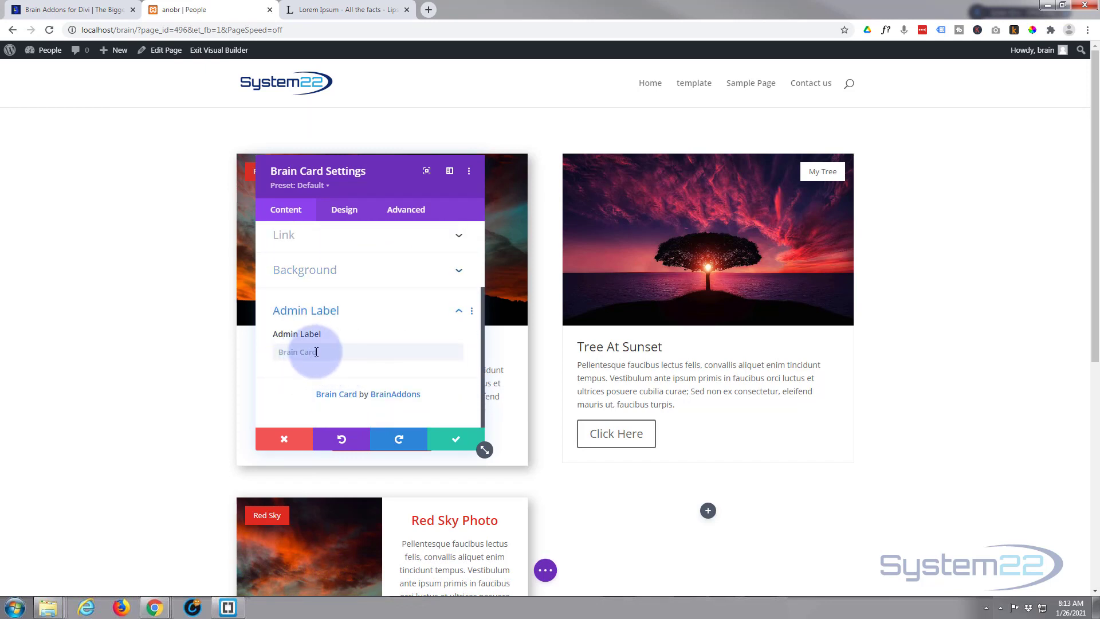
{"action": "left_click", "coordinate": [323, 351]}
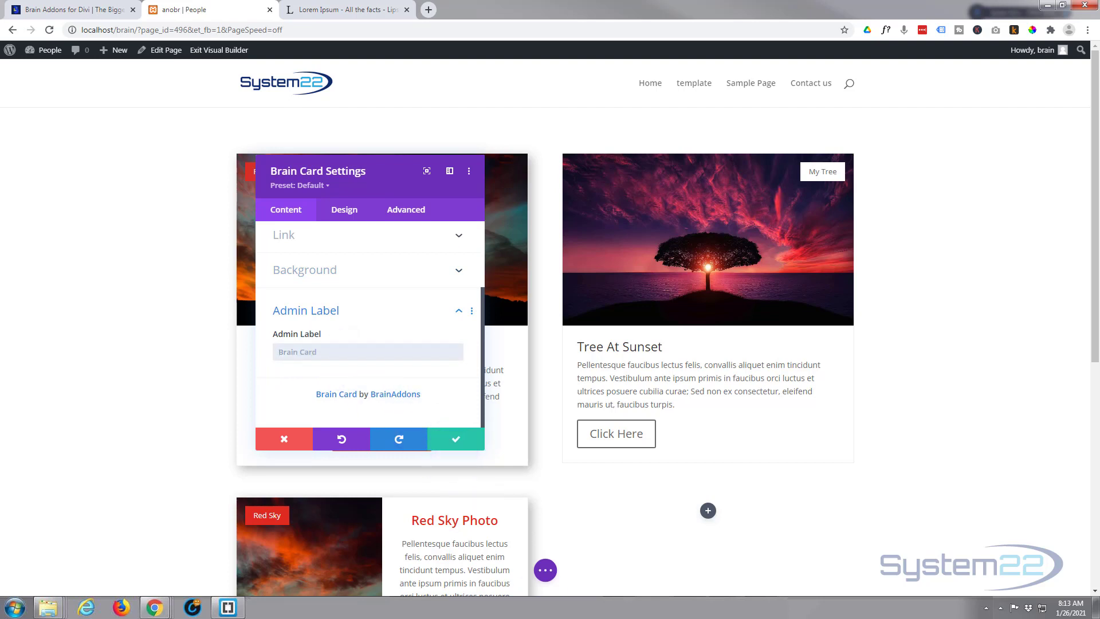
- View the page layout as a wireframe to see the module labels, and return to the desktop view
{"action": "left_click", "coordinate": [553, 571]}
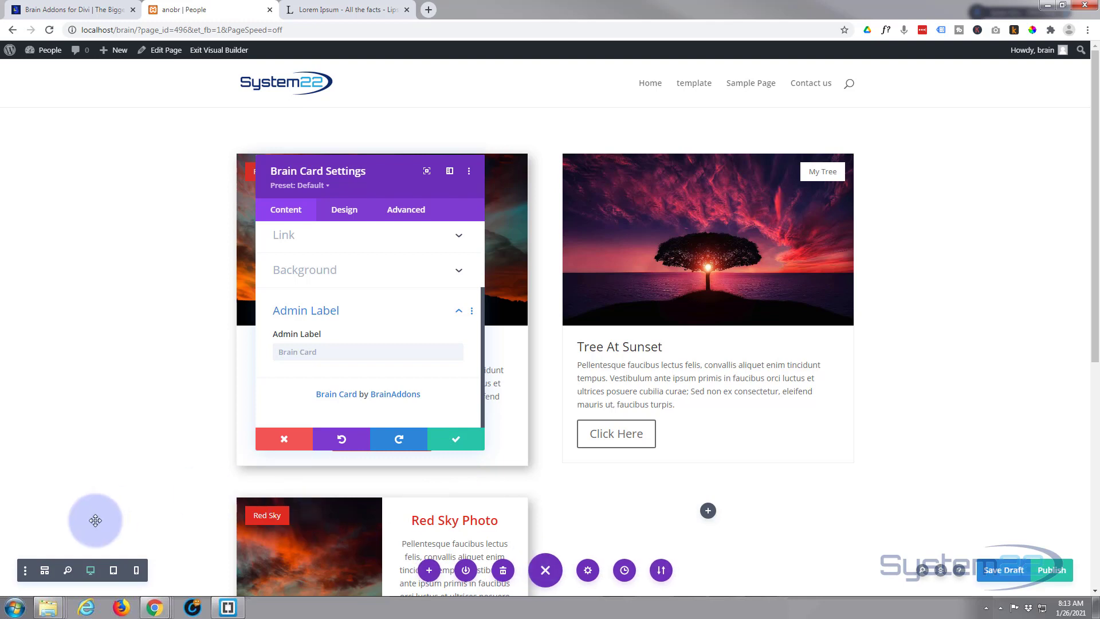
{"action": "left_click", "coordinate": [44, 570]}
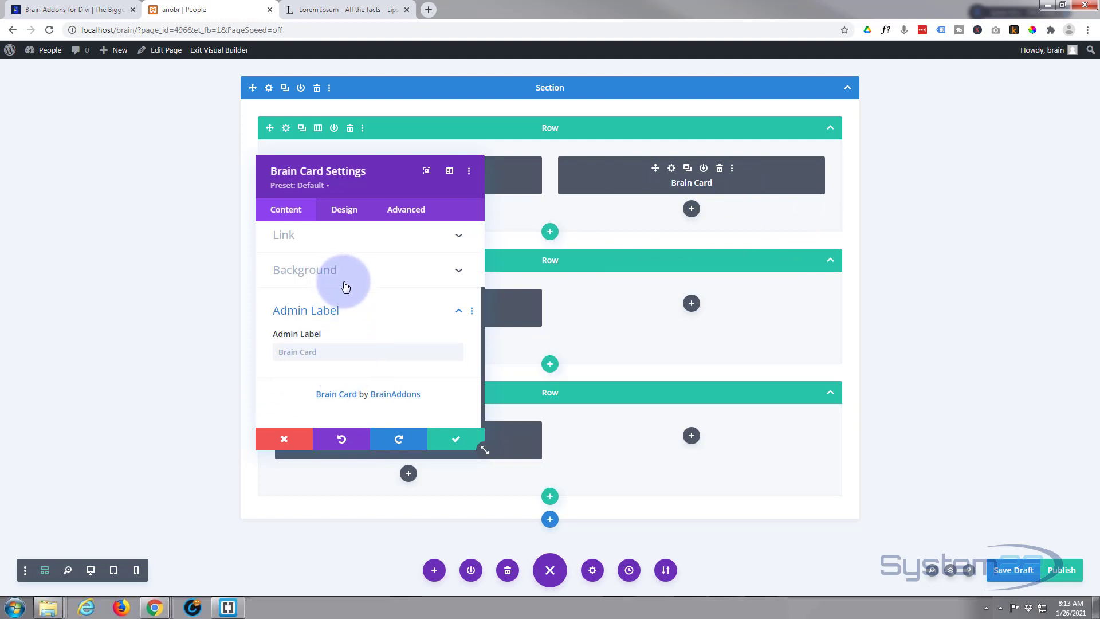
{"action": "left_click", "coordinate": [91, 571]}
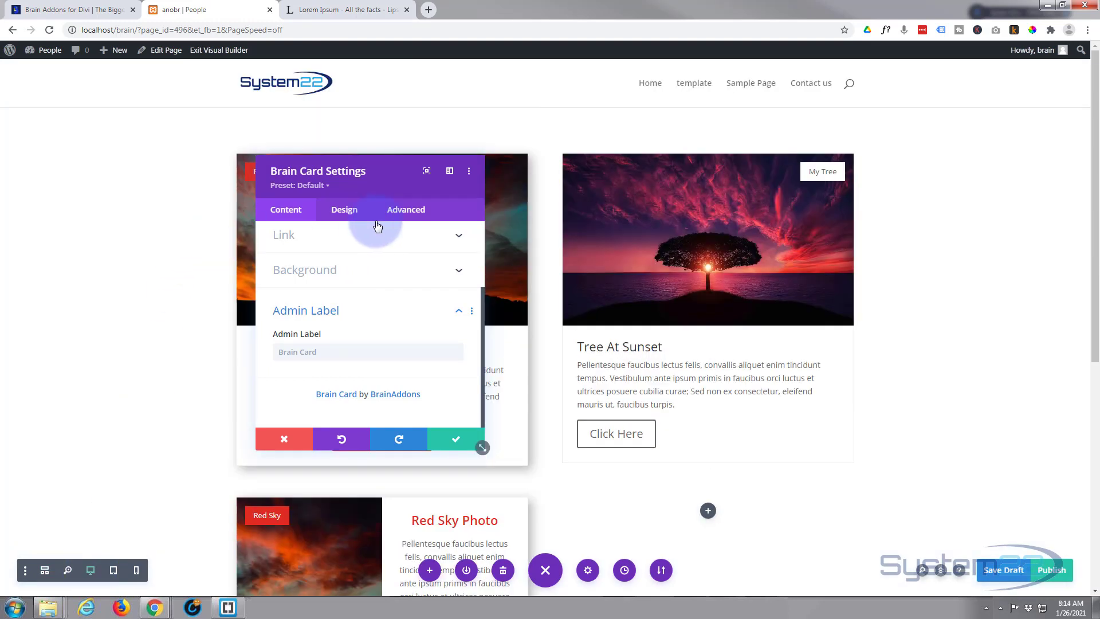
- Set the card's content overflow to Hidden in its design settings
{"action": "left_click", "coordinate": [350, 216]}
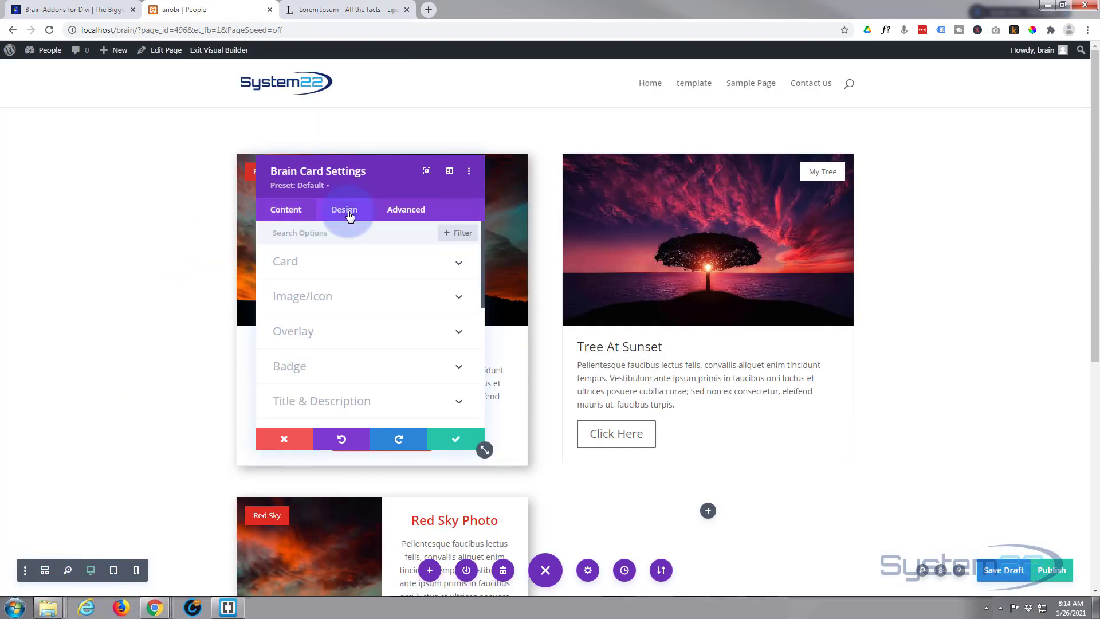
{"action": "left_click", "coordinate": [359, 262]}
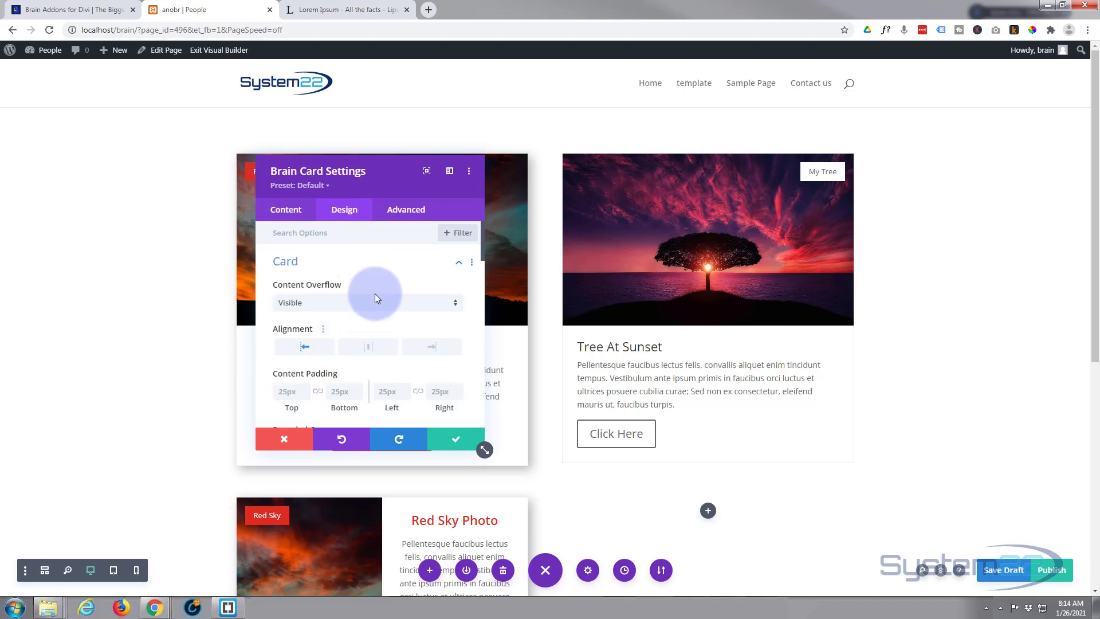
{"action": "left_click", "coordinate": [343, 306]}
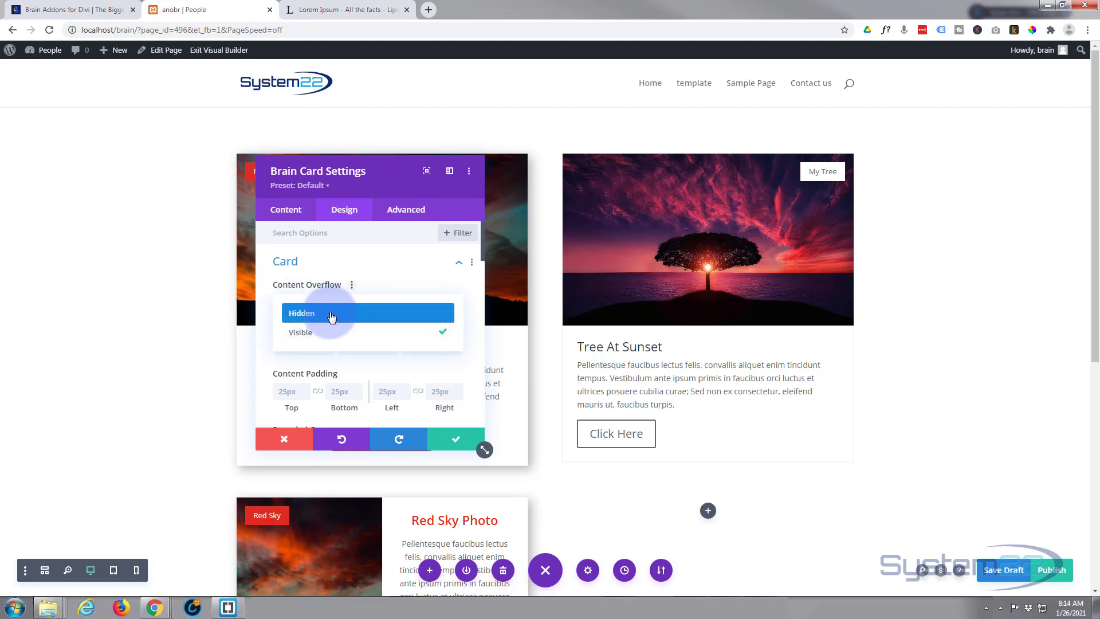
{"action": "left_click", "coordinate": [341, 312]}
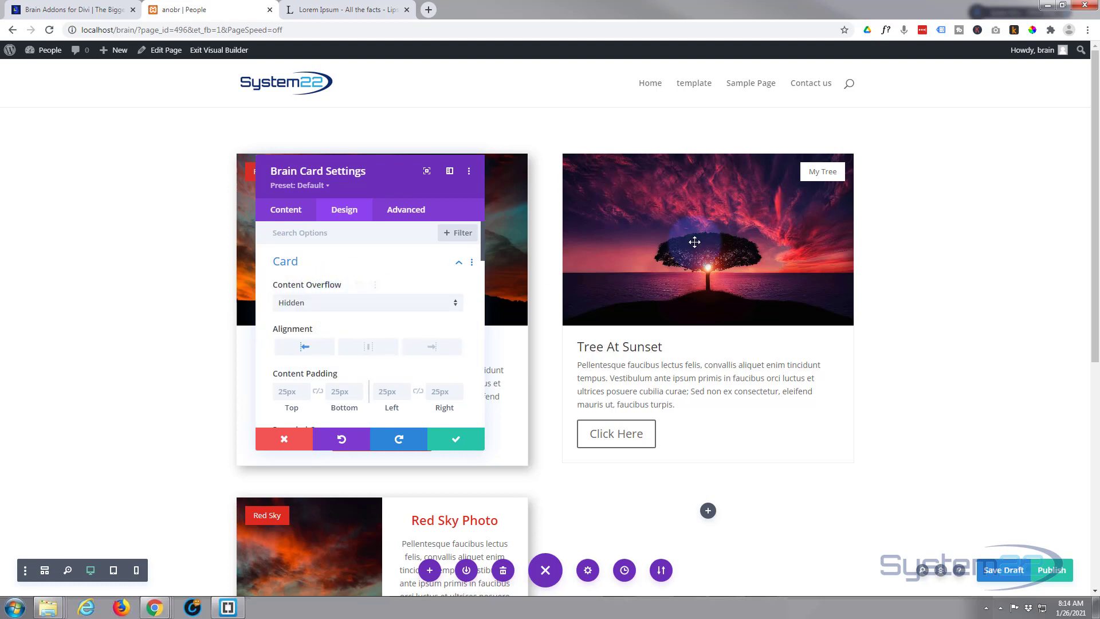
{"action": "left_click", "coordinate": [459, 265]}
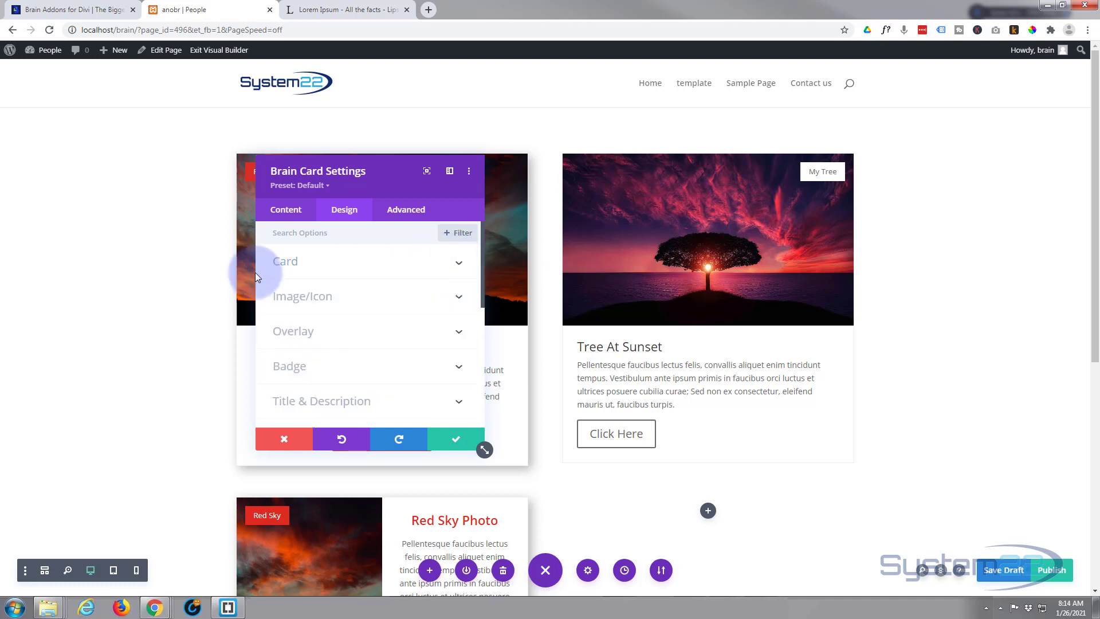
- Set the card's image hover animation to Zoom In
{"action": "left_click", "coordinate": [338, 297]}
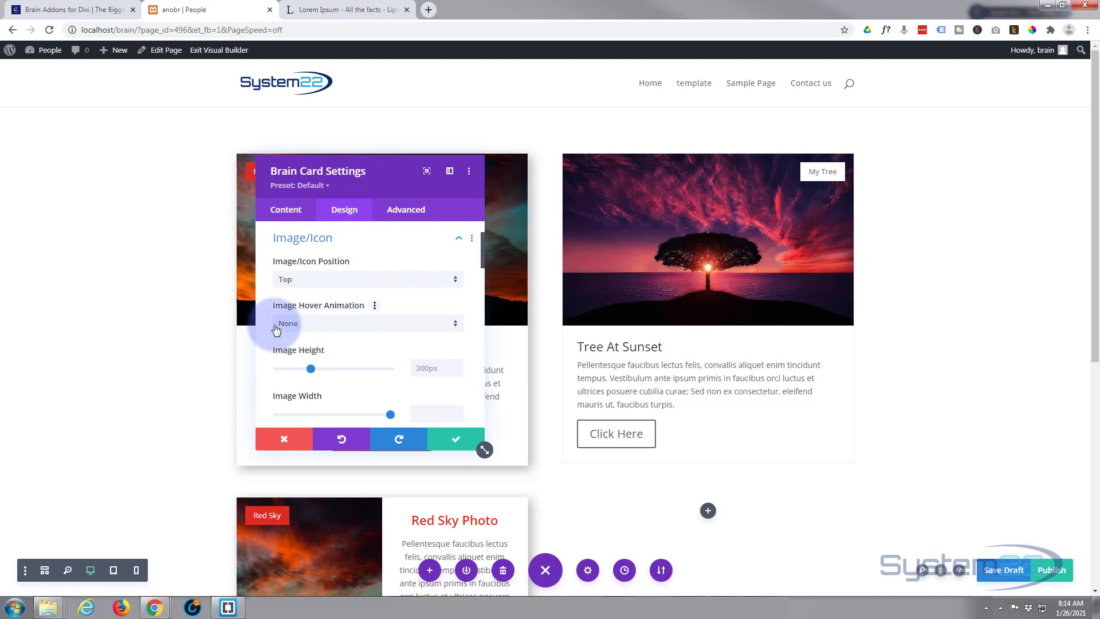
{"action": "left_click", "coordinate": [341, 324]}
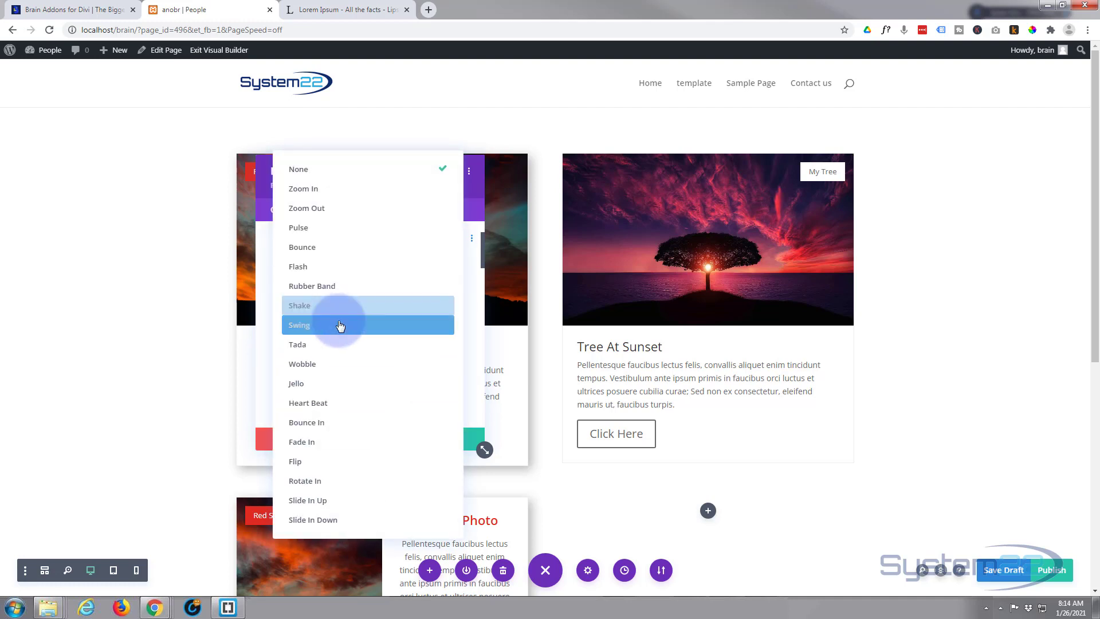
{"action": "left_click", "coordinate": [320, 194]}
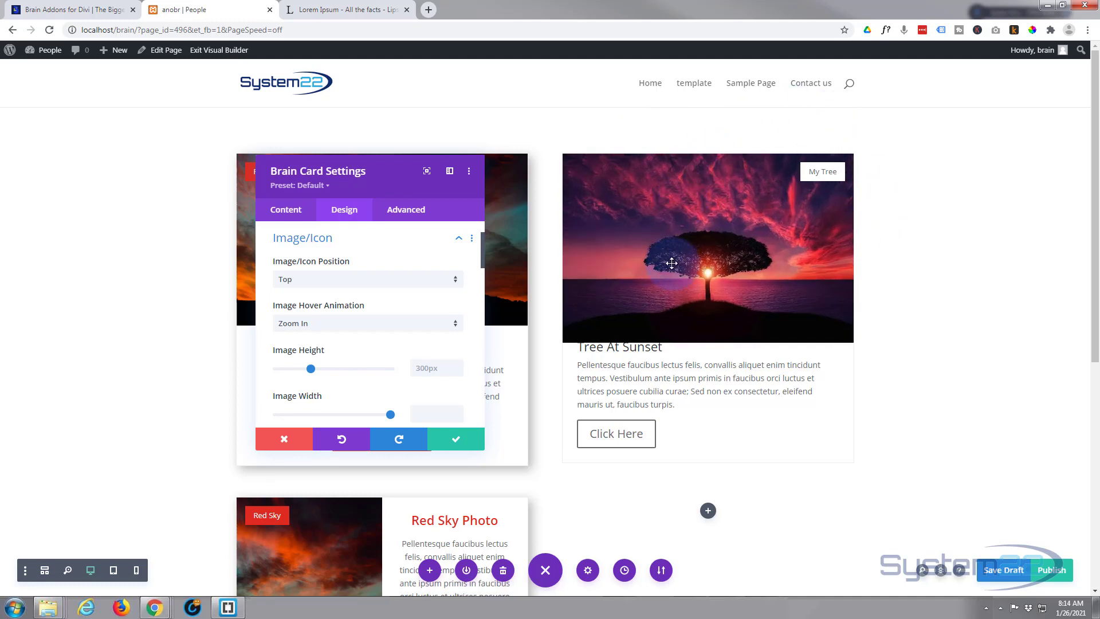
- Try the card's content alignment at right, and set it to center
{"action": "scroll", "coordinate": [378, 240], "scroll_direction": "up", "scroll_amount": 1}
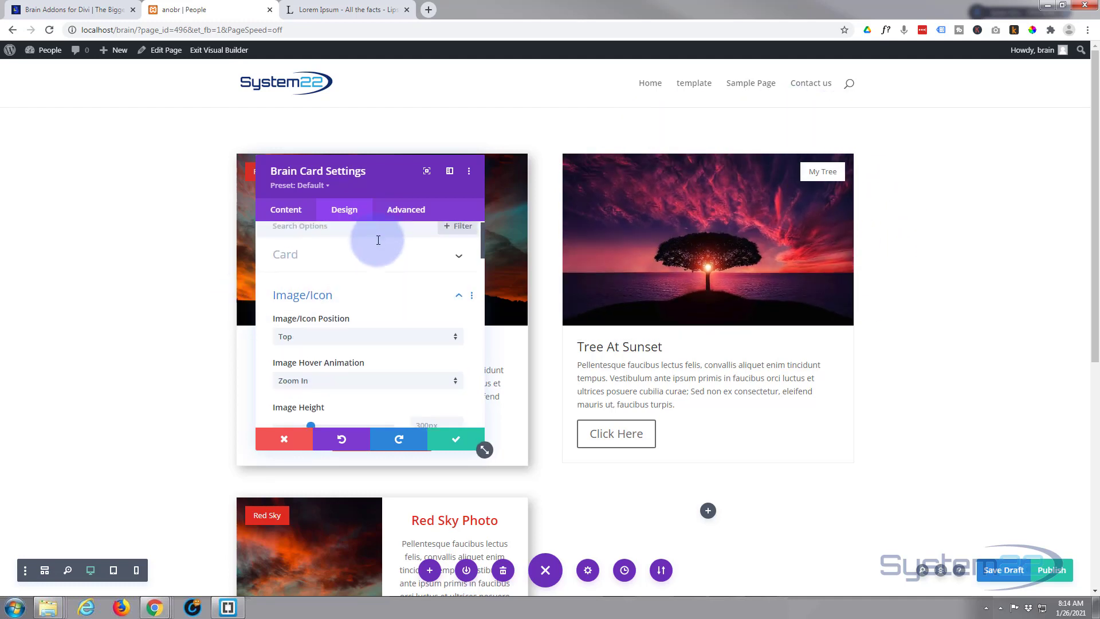
{"action": "left_click", "coordinate": [374, 259]}
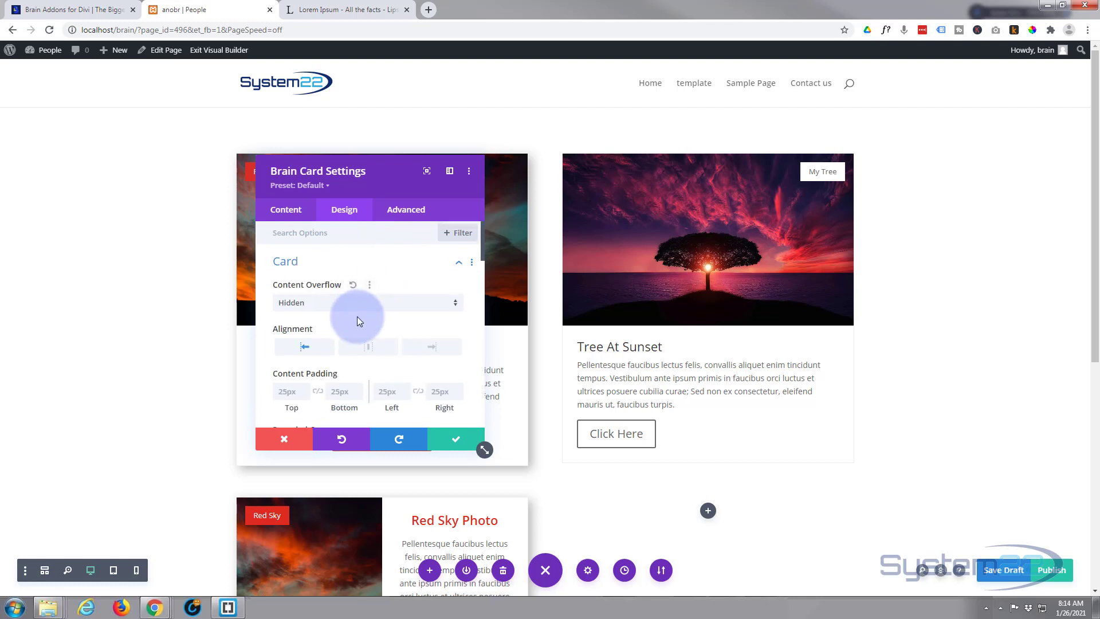
{"action": "left_click", "coordinate": [365, 349]}
{"action": "left_click", "coordinate": [422, 348]}
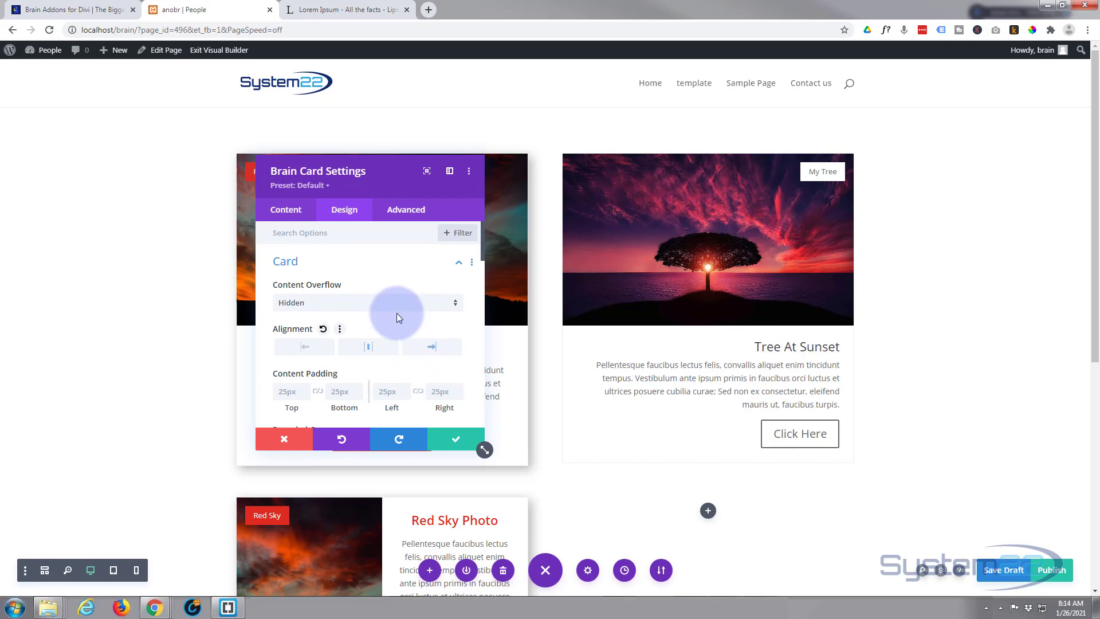
{"action": "left_click_drag", "start_coordinate": [395, 183], "coordinate": [480, 511]}
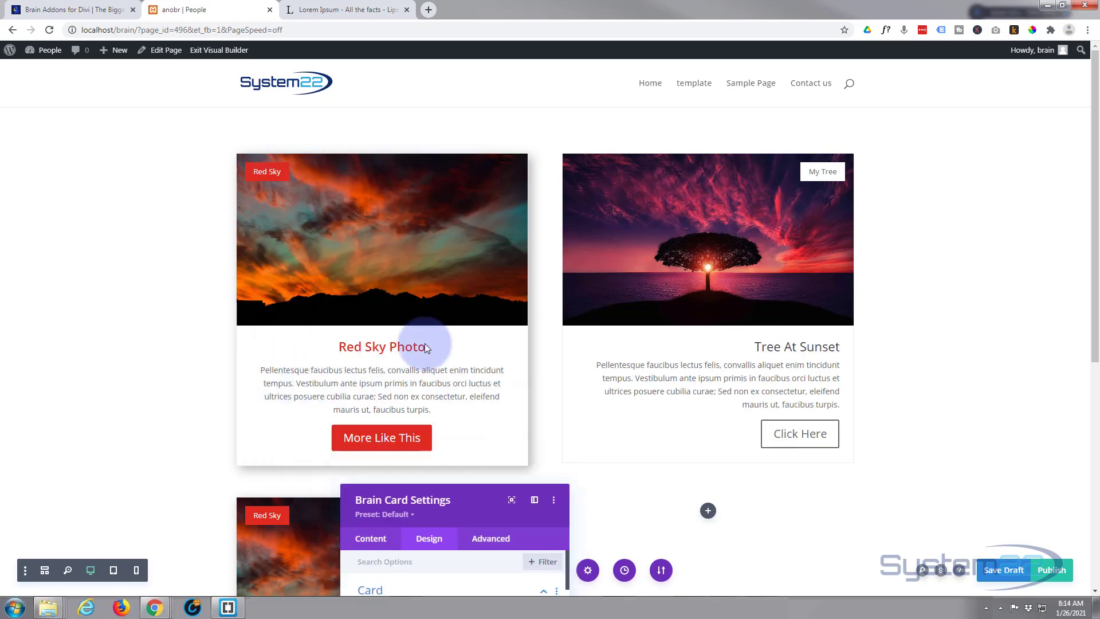
{"action": "left_click_drag", "start_coordinate": [424, 347], "coordinate": [397, 181]}
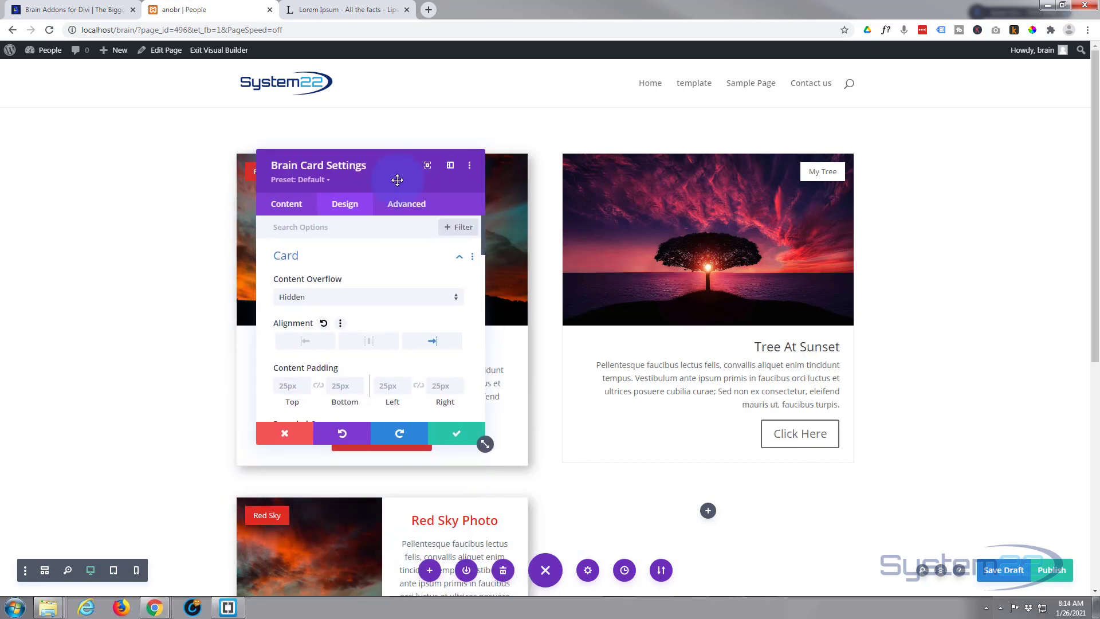
{"action": "left_click", "coordinate": [365, 341]}
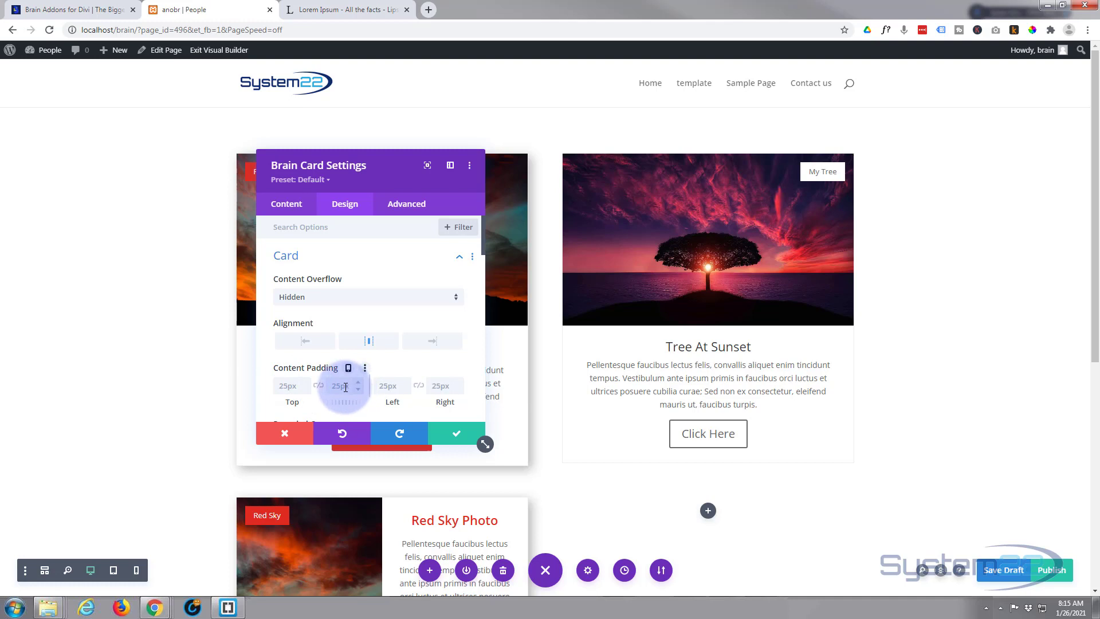
- Examine the card's content padding, rounded corners, border style, width and color settings without changing them
{"action": "scroll", "coordinate": [380, 347], "scroll_direction": "down", "scroll_amount": 3}
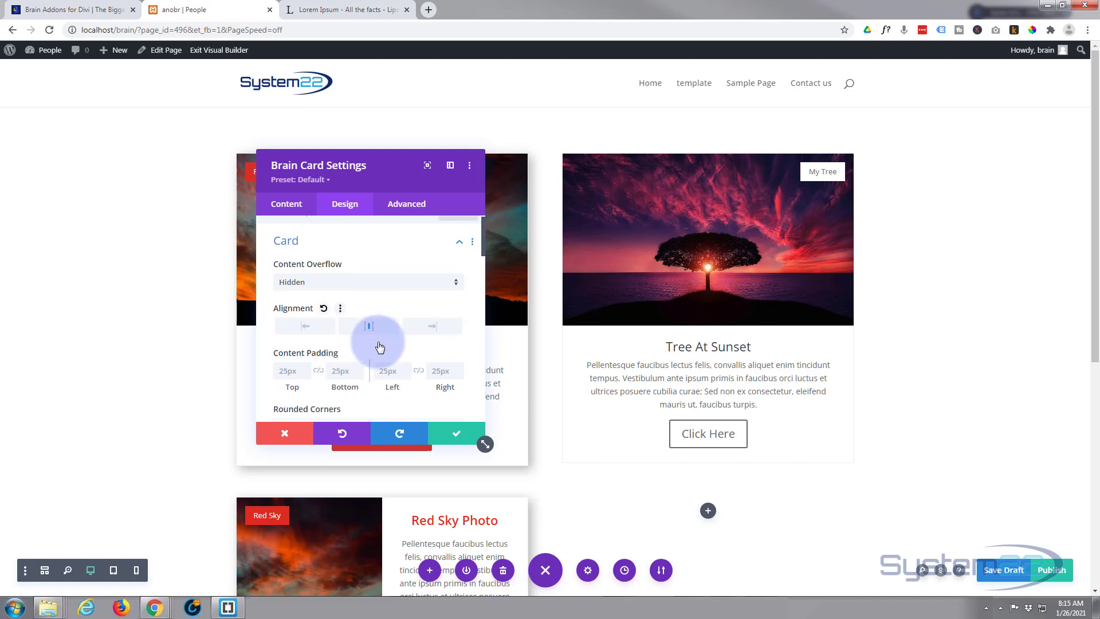
{"action": "scroll", "coordinate": [377, 341], "scroll_direction": "down", "scroll_amount": 5}
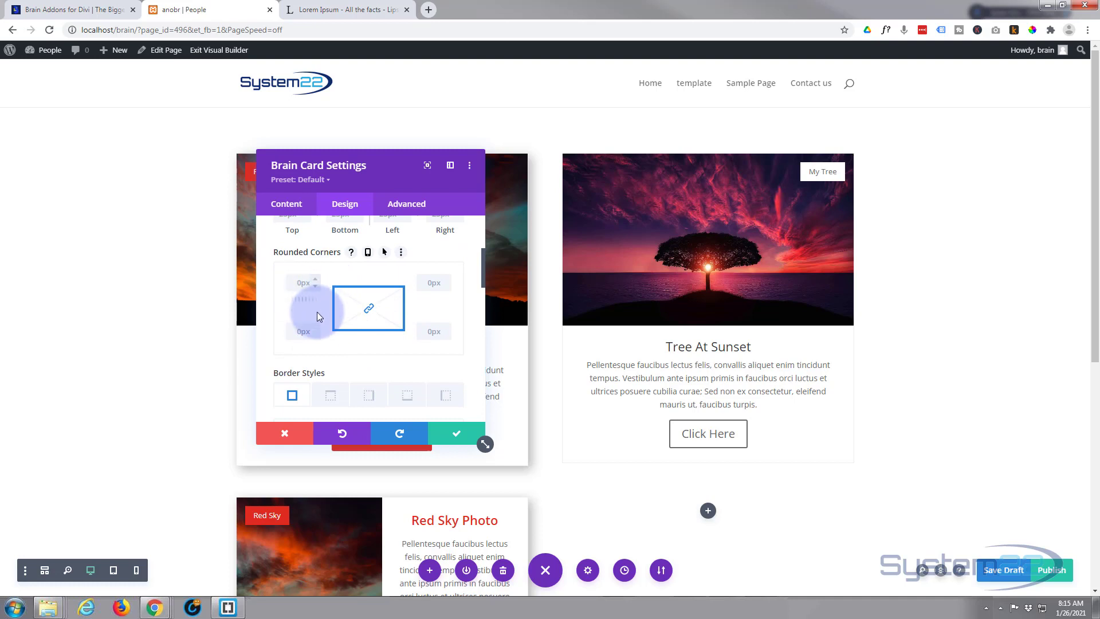
{"action": "left_click", "coordinate": [369, 310]}
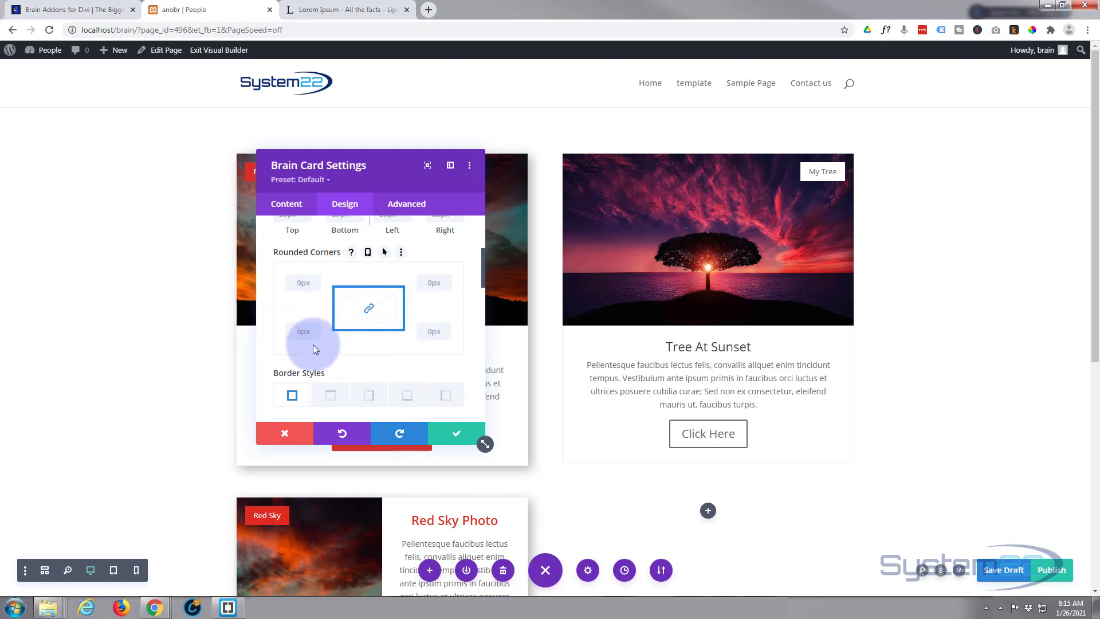
{"action": "scroll", "coordinate": [316, 328], "scroll_direction": "down", "scroll_amount": 2}
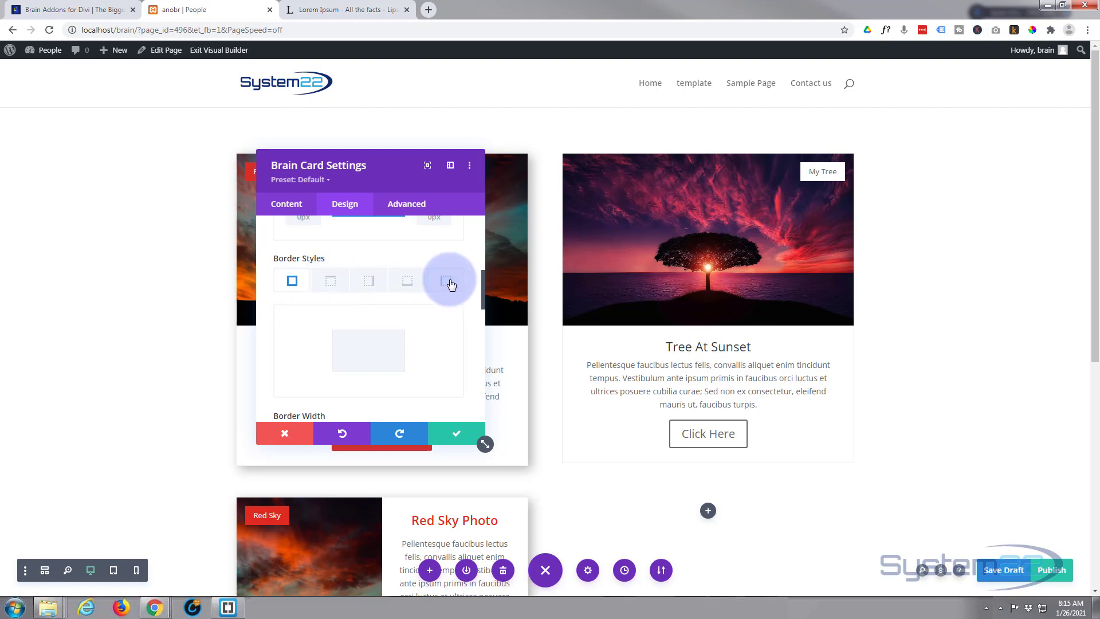
{"action": "scroll", "coordinate": [390, 305], "scroll_direction": "down", "scroll_amount": 2}
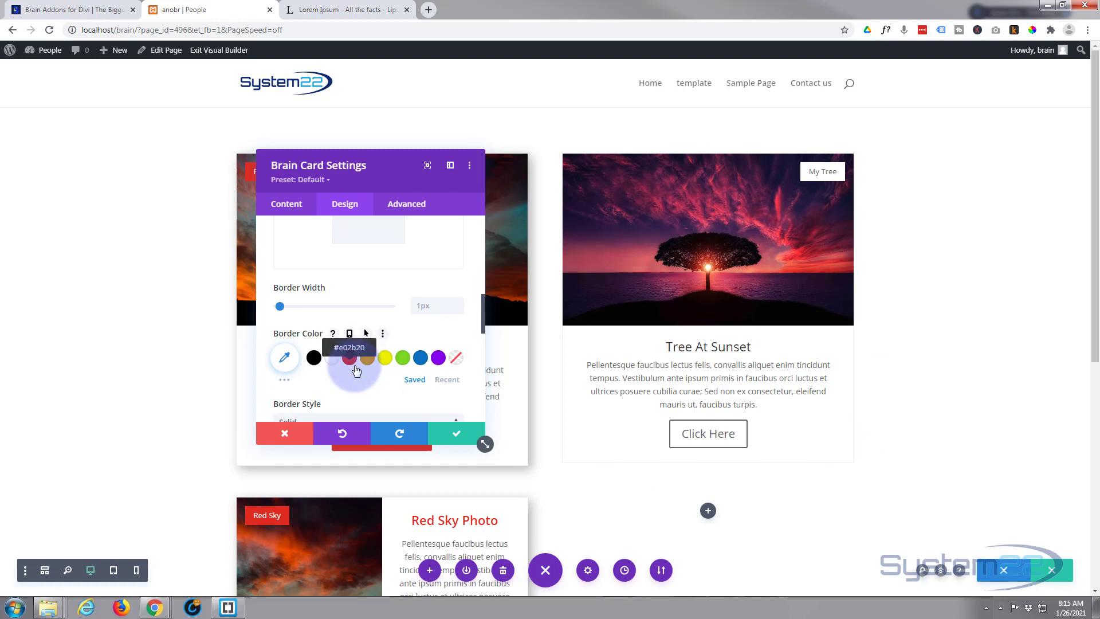
{"action": "scroll", "coordinate": [356, 371], "scroll_direction": "down", "scroll_amount": 2}
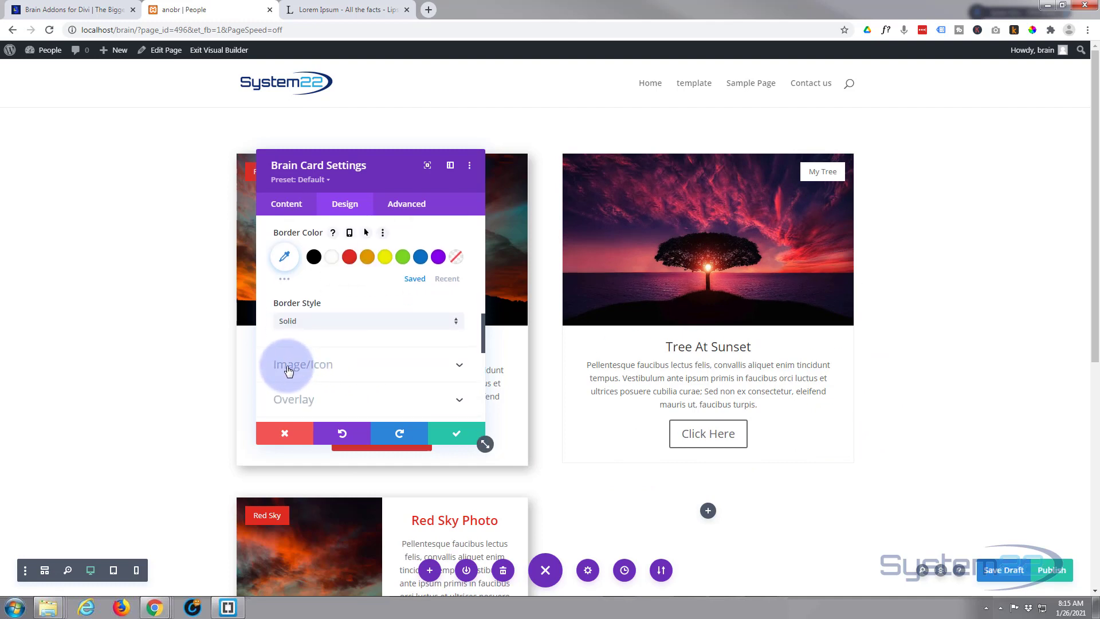
- Try the Wobble image hover animation on the card, and set the animation to None
{"action": "left_click", "coordinate": [362, 369]}
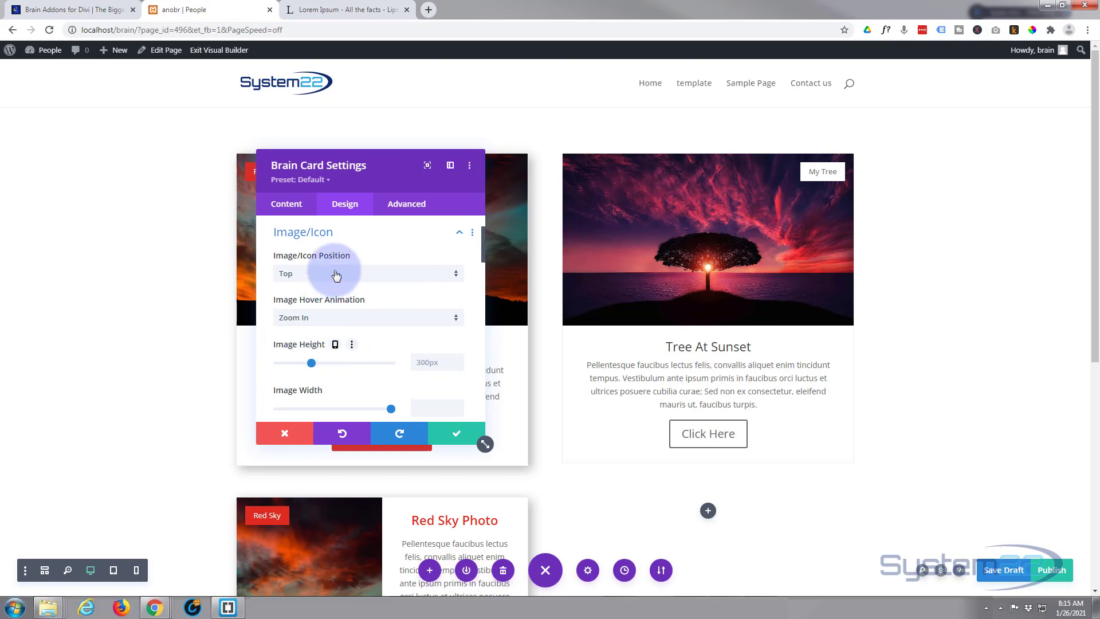
{"action": "left_click", "coordinate": [332, 321]}
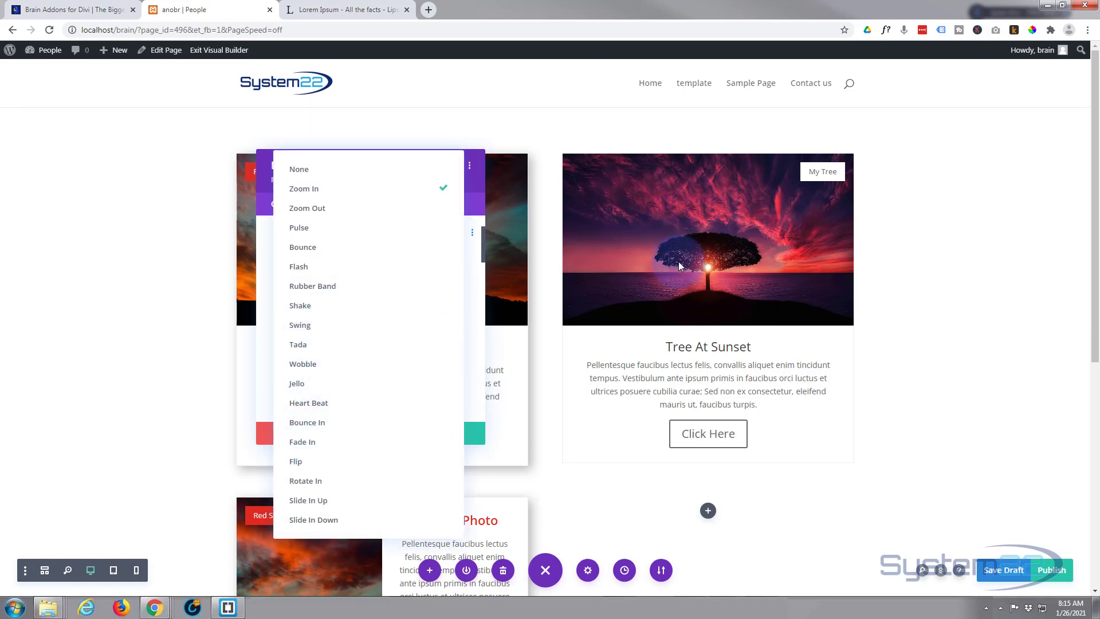
{"action": "left_click", "coordinate": [353, 371]}
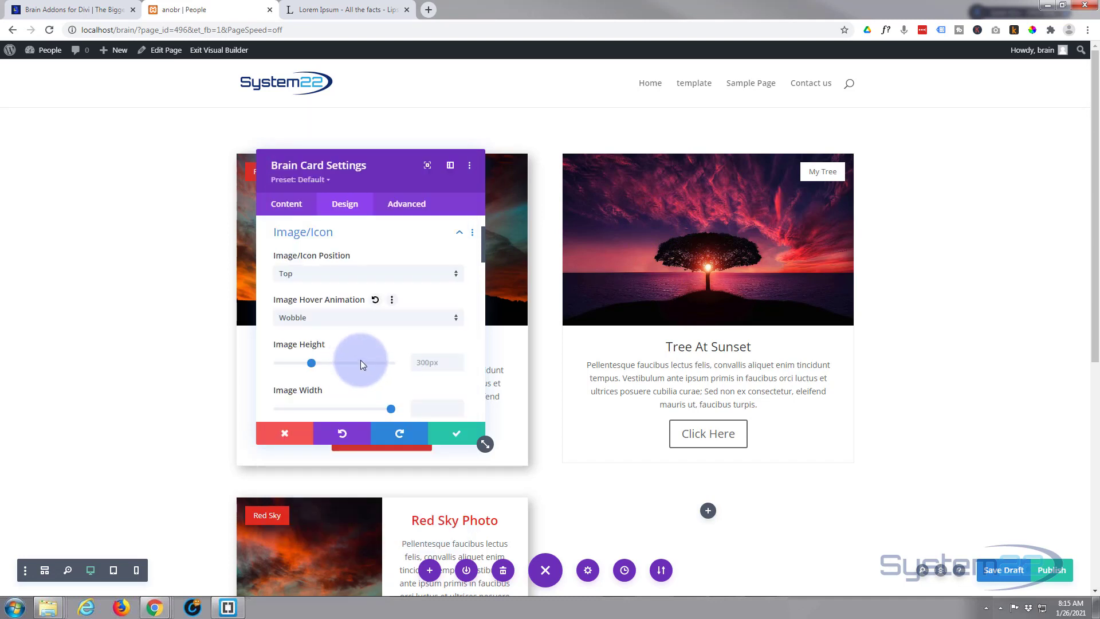
{"action": "left_click", "coordinate": [371, 319]}
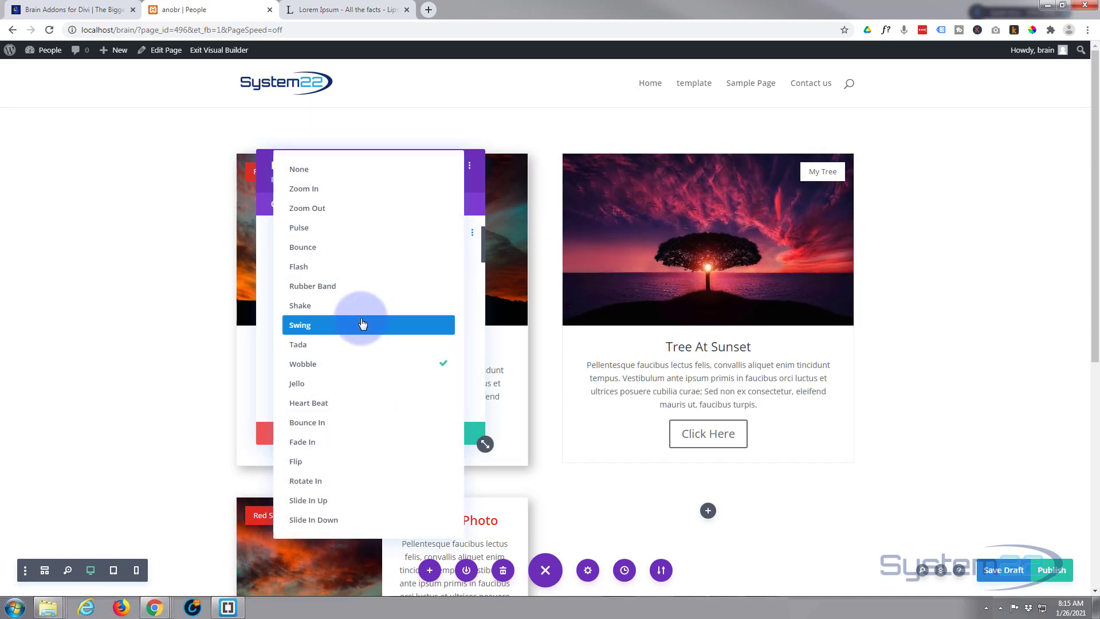
{"action": "left_click", "coordinate": [319, 172]}
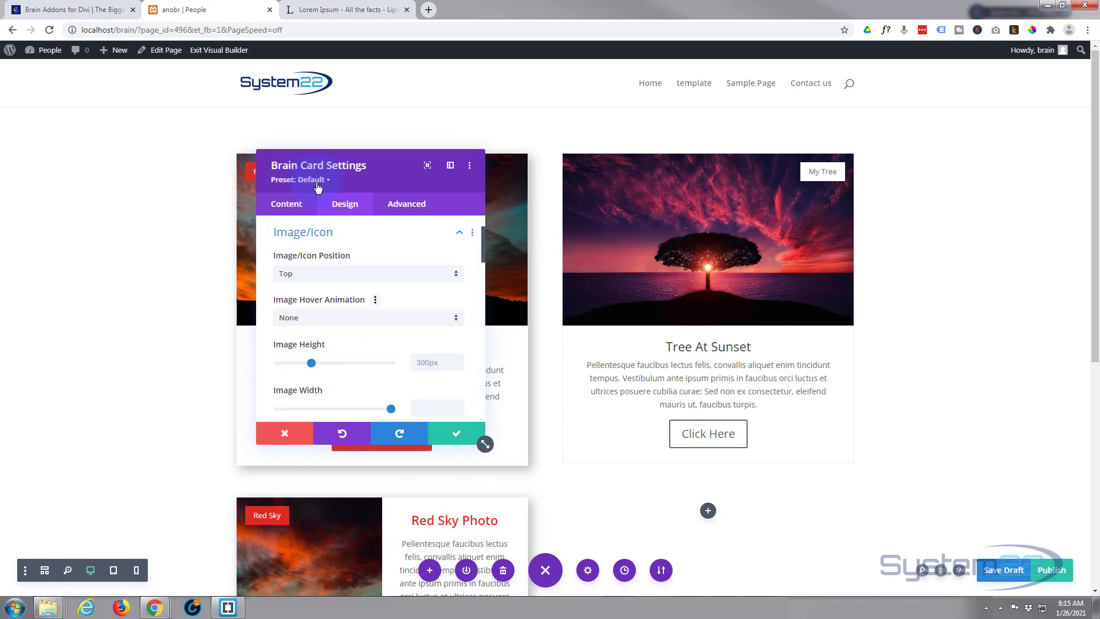
- Try the card's image position at Left with an image height of 331px, and restore the default height
{"action": "left_click_drag", "start_coordinate": [325, 180], "coordinate": [193, 171]}
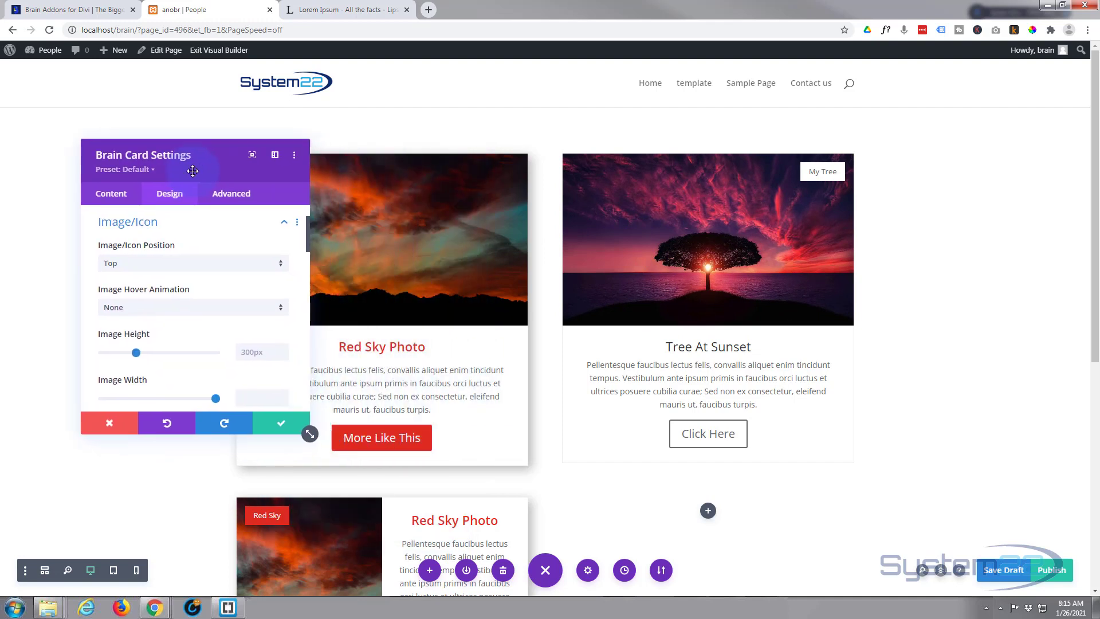
{"action": "left_click", "coordinate": [174, 263]}
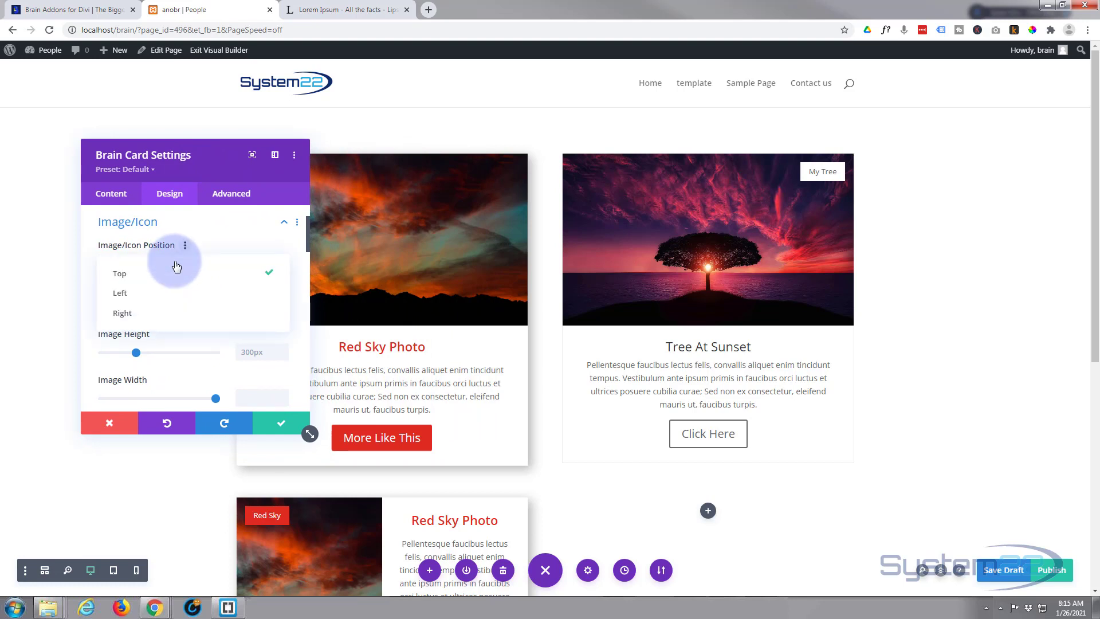
{"action": "left_click", "coordinate": [155, 293]}
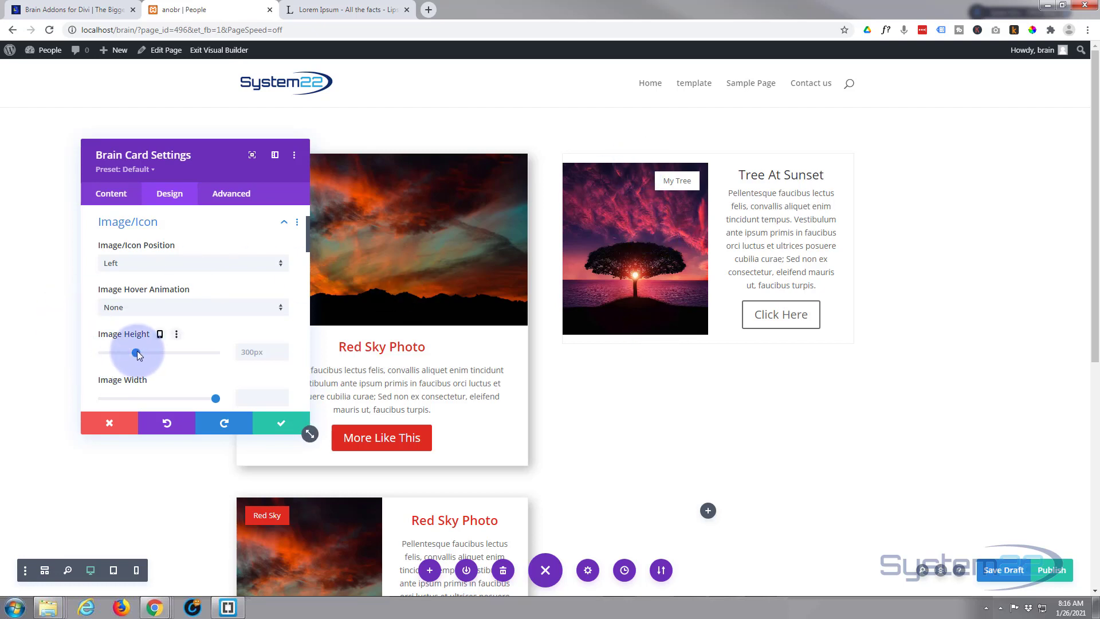
{"action": "left_click_drag", "start_coordinate": [136, 350], "coordinate": [141, 355]}
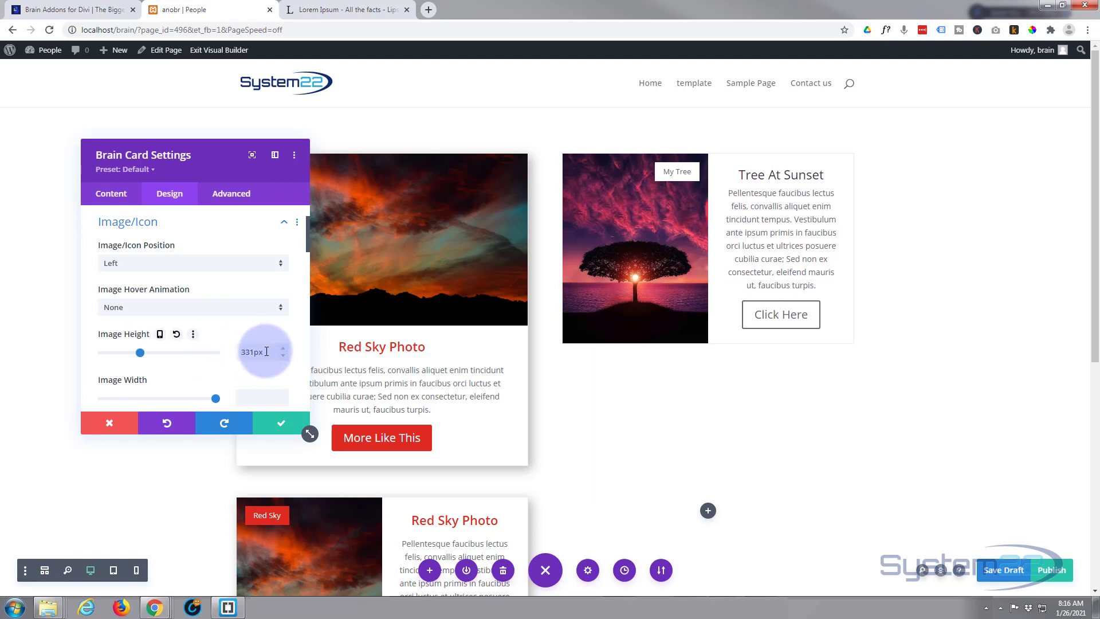
{"action": "left_click_drag", "start_coordinate": [267, 352], "coordinate": [230, 355]}
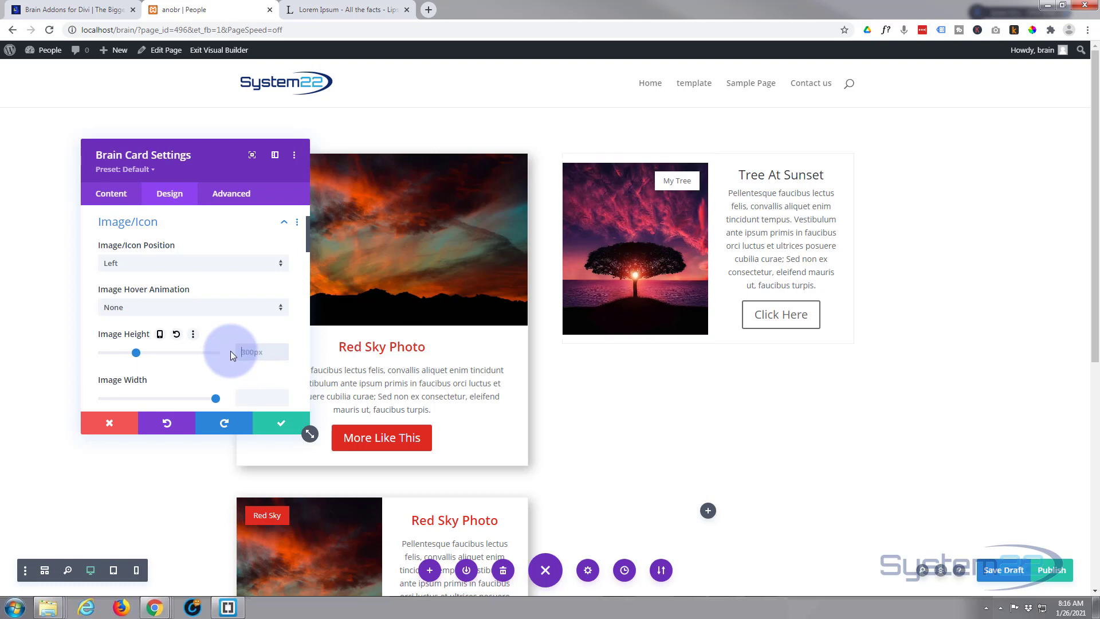
- Try the card's image position at Right, and set it back to Top
{"action": "left_click", "coordinate": [164, 262]}
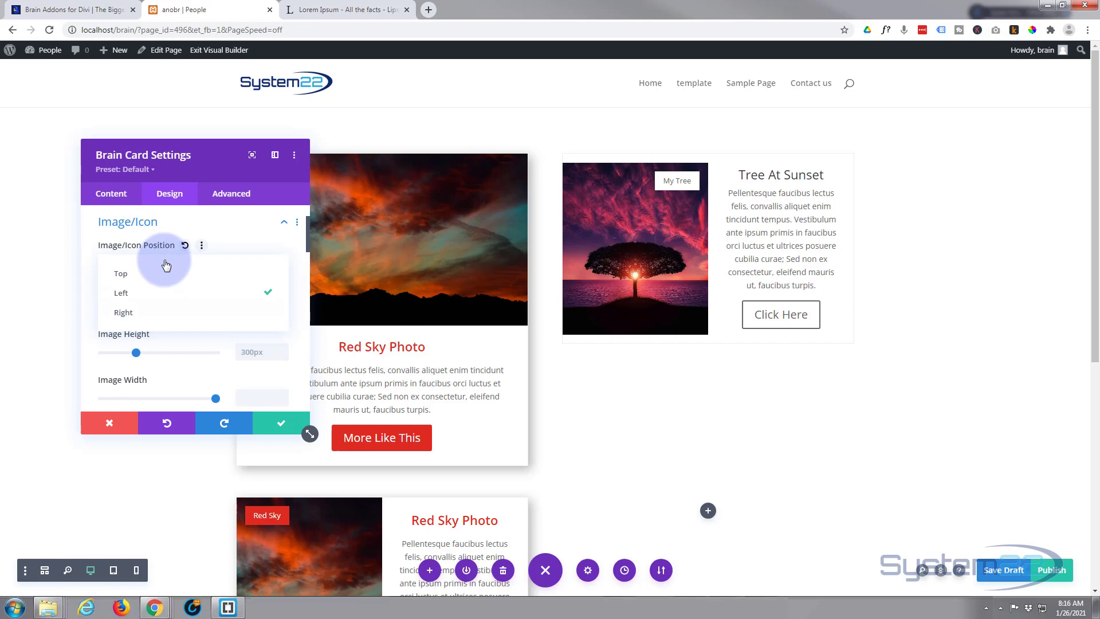
{"action": "left_click", "coordinate": [156, 312]}
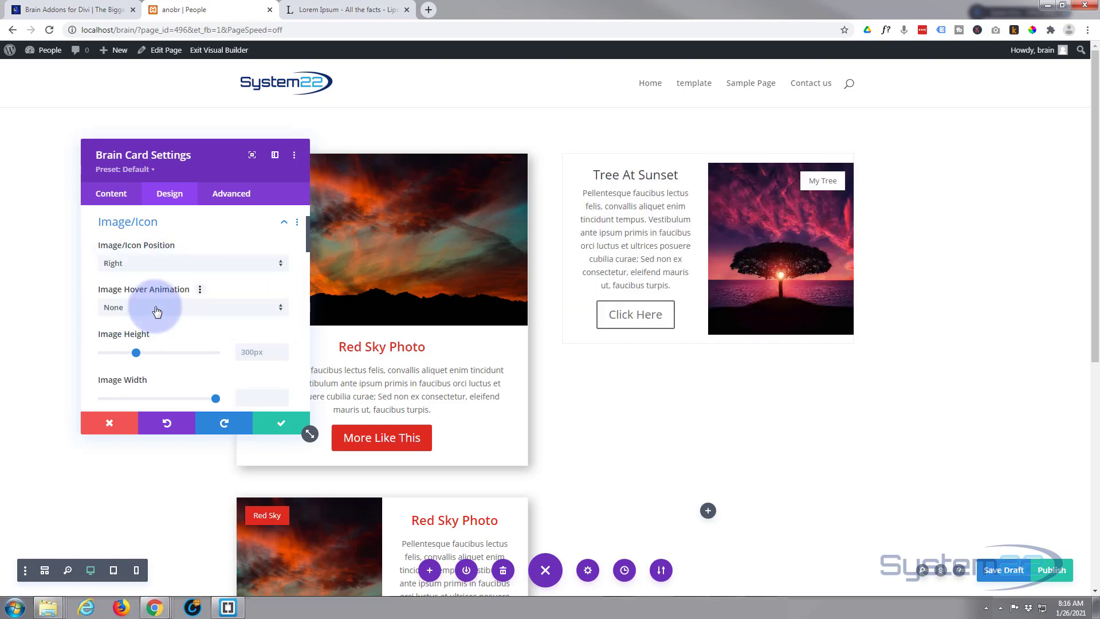
{"action": "left_click", "coordinate": [157, 264]}
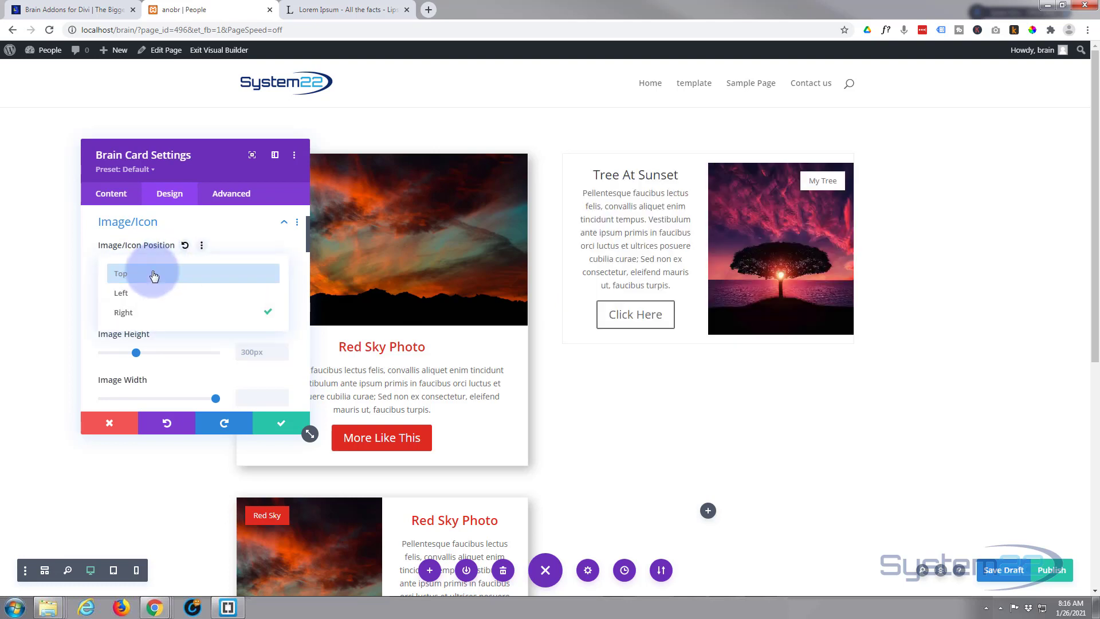
{"action": "left_click", "coordinate": [154, 275]}
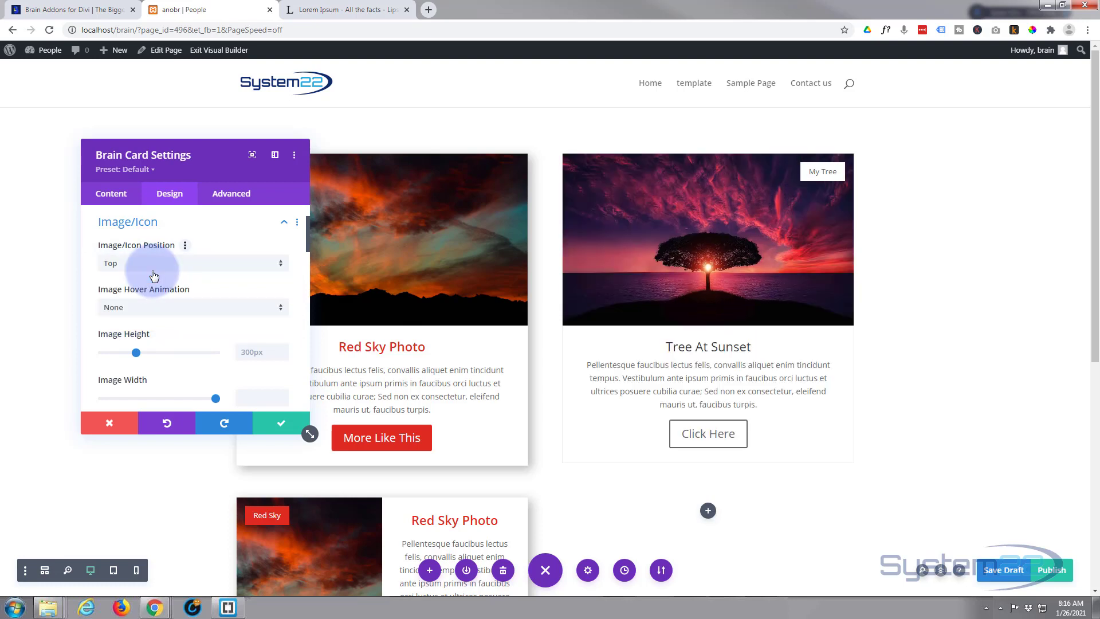
- Give the card's image overlay a semi-transparent purple background color, rgba(131,0,233,0.41)
{"action": "scroll", "coordinate": [163, 276], "scroll_direction": "down", "scroll_amount": 3}
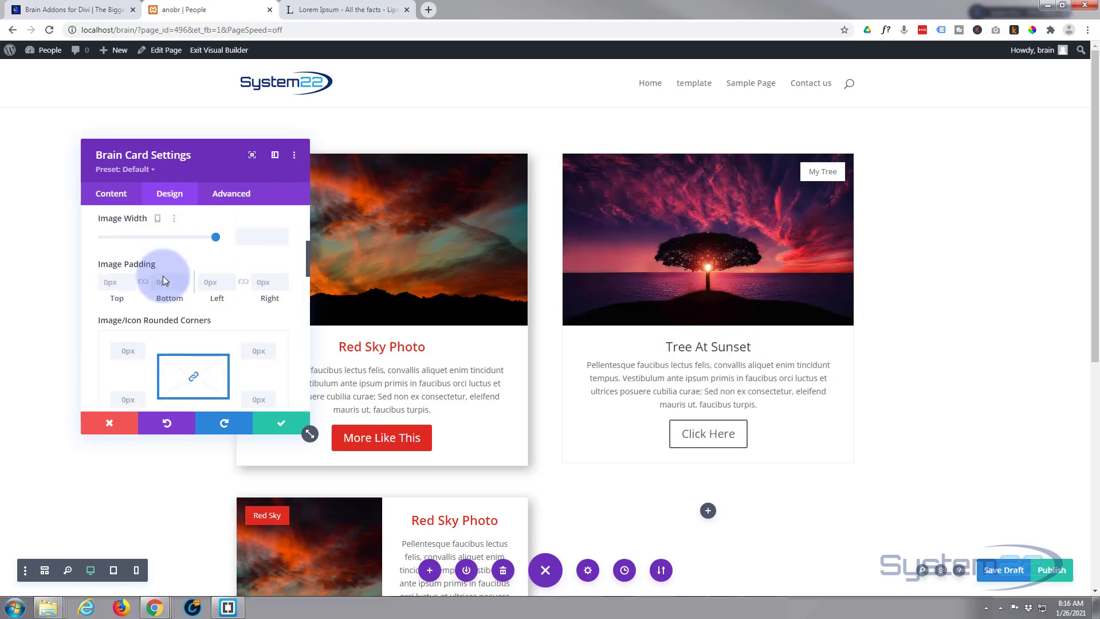
{"action": "scroll", "coordinate": [164, 276], "scroll_direction": "down", "scroll_amount": 2}
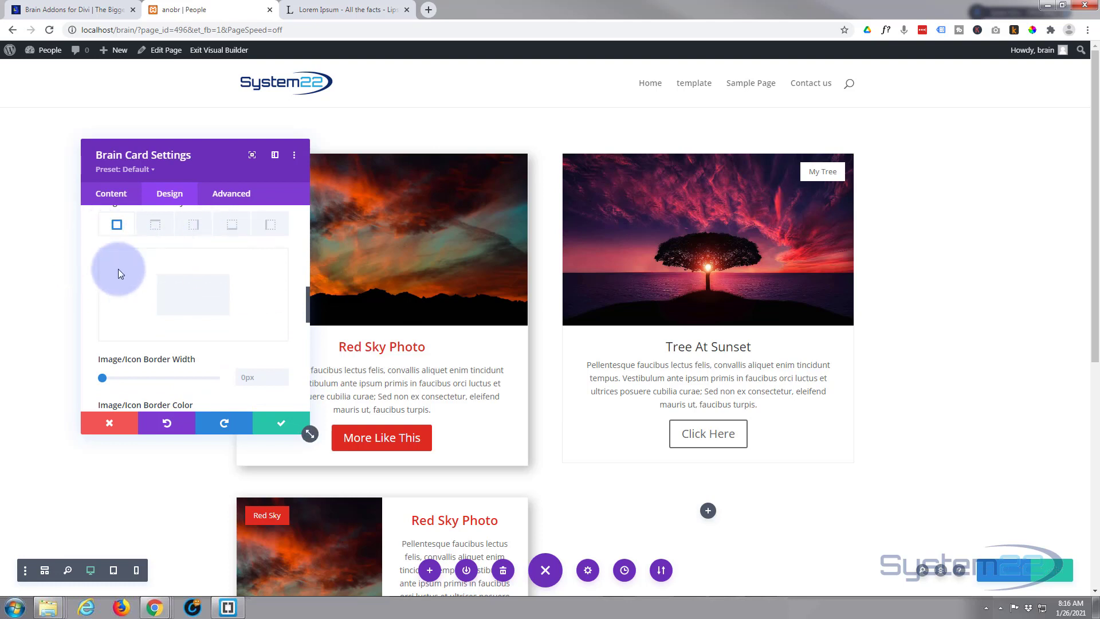
{"action": "scroll", "coordinate": [122, 273], "scroll_direction": "down", "scroll_amount": 1}
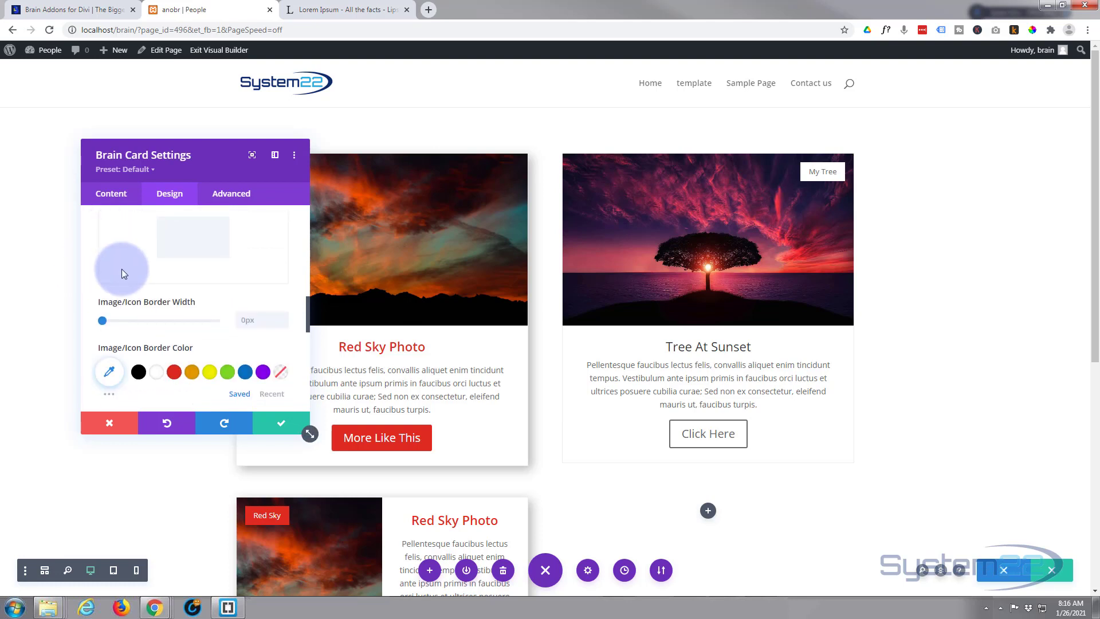
{"action": "scroll", "coordinate": [121, 272], "scroll_direction": "down", "scroll_amount": 3}
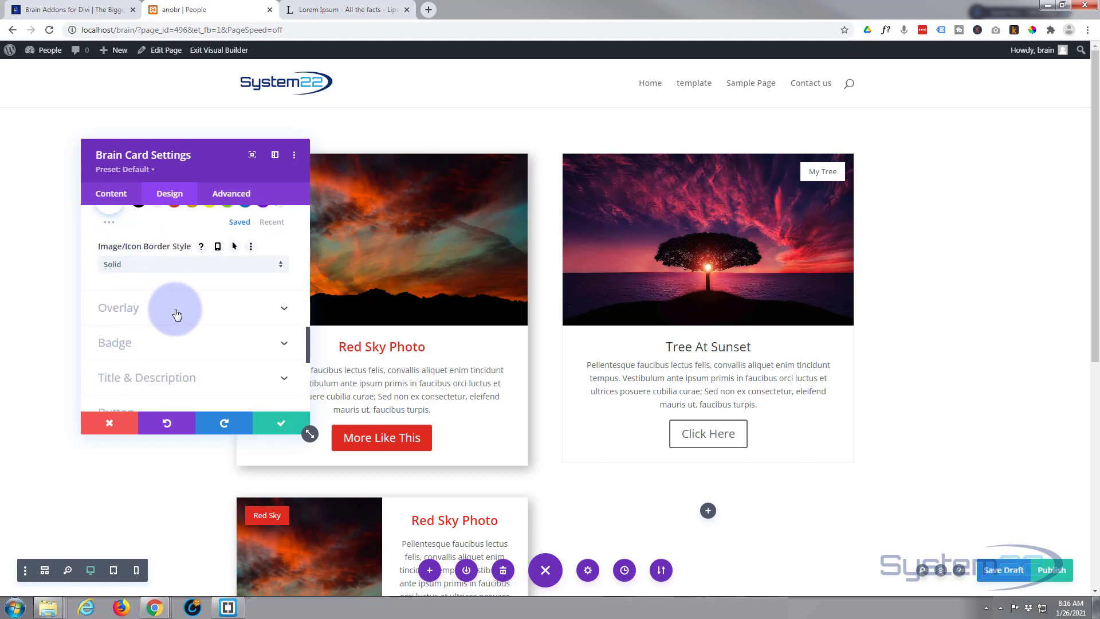
{"action": "left_click", "coordinate": [177, 315]}
{"action": "scroll", "coordinate": [174, 309], "scroll_direction": "down", "scroll_amount": 1}
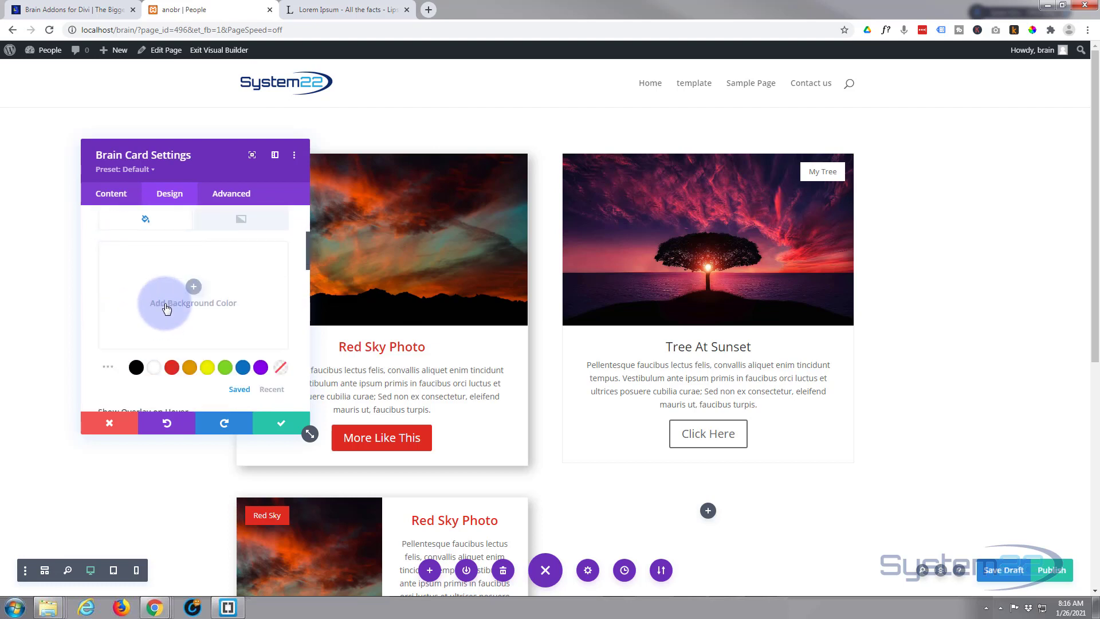
{"action": "left_click", "coordinate": [193, 281]}
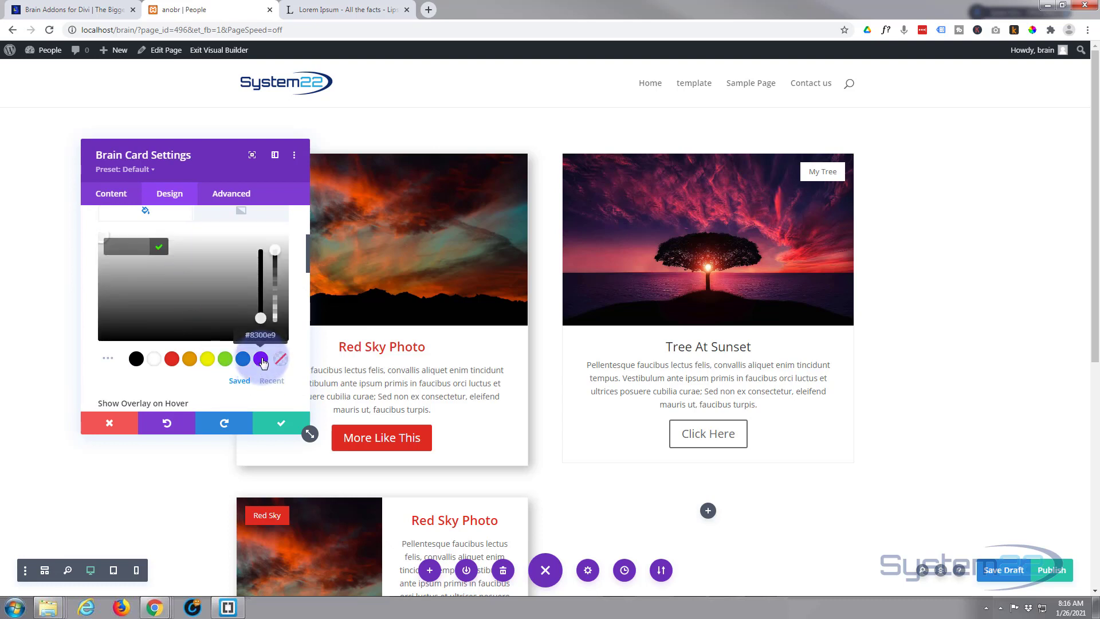
{"action": "left_click", "coordinate": [261, 359]}
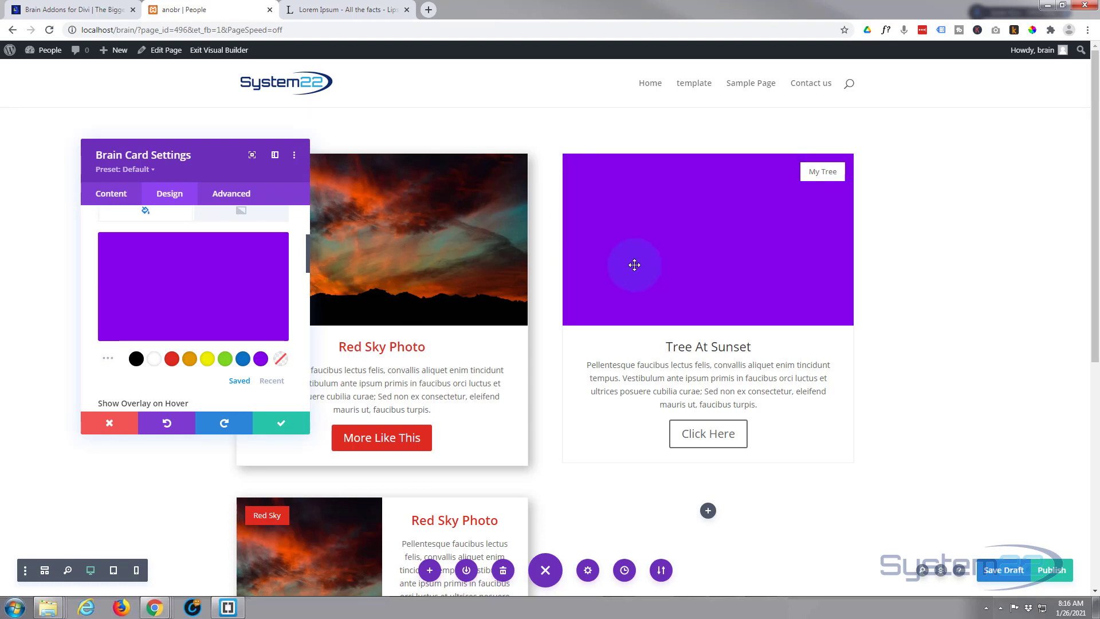
{"action": "left_click", "coordinate": [197, 315]}
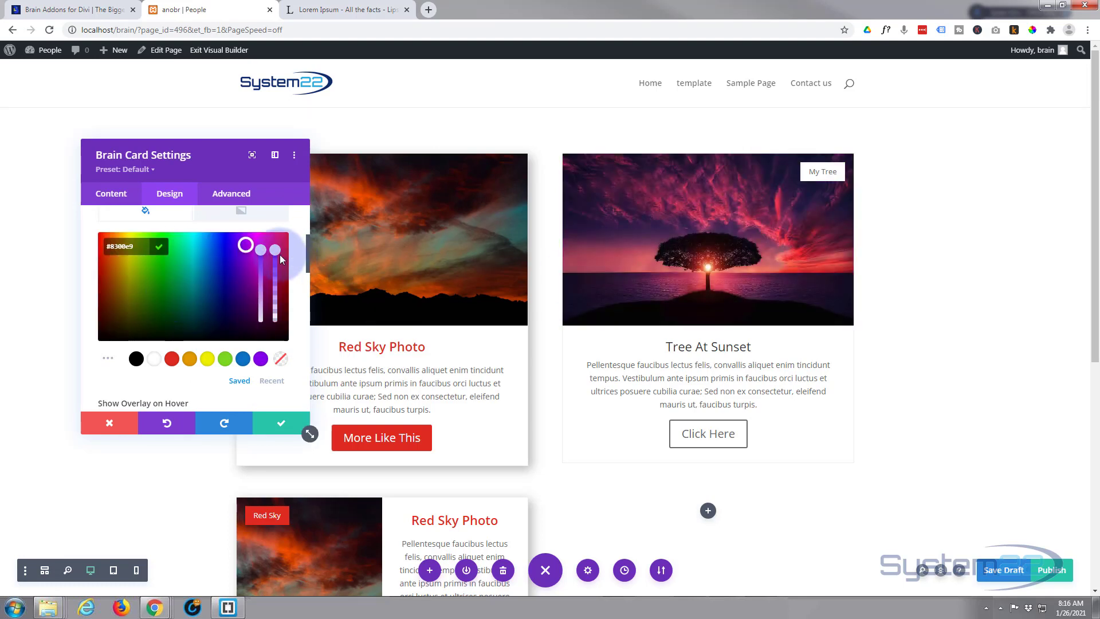
{"action": "left_click", "coordinate": [276, 289]}
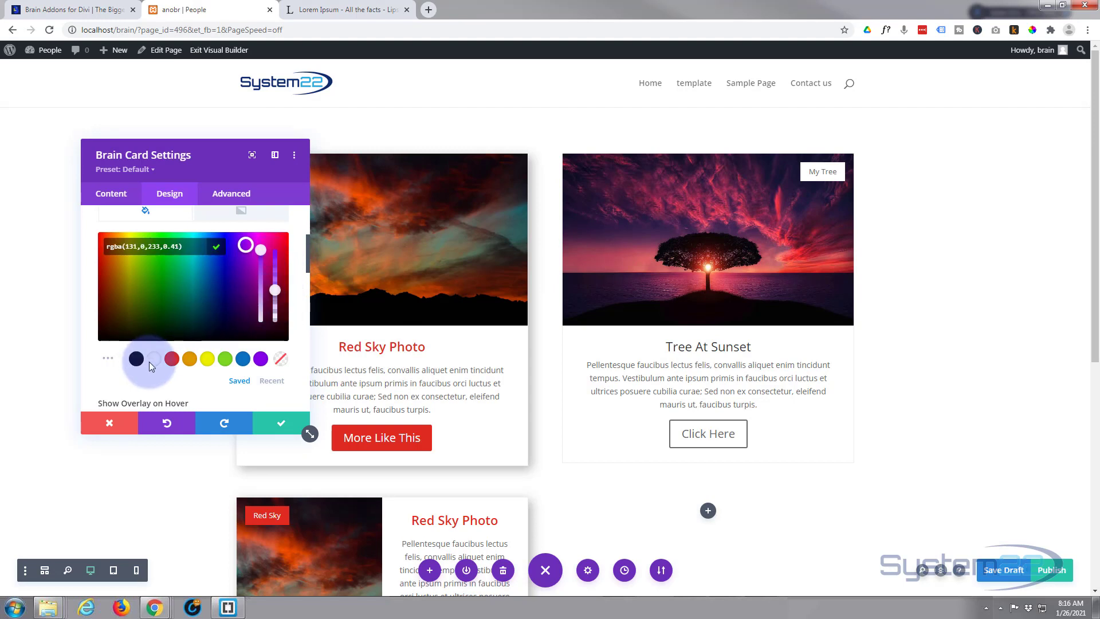
- Change the card's image overlay background to a semi-transparent red, rgba(224,43,32,0.45)
{"action": "left_click", "coordinate": [172, 359]}
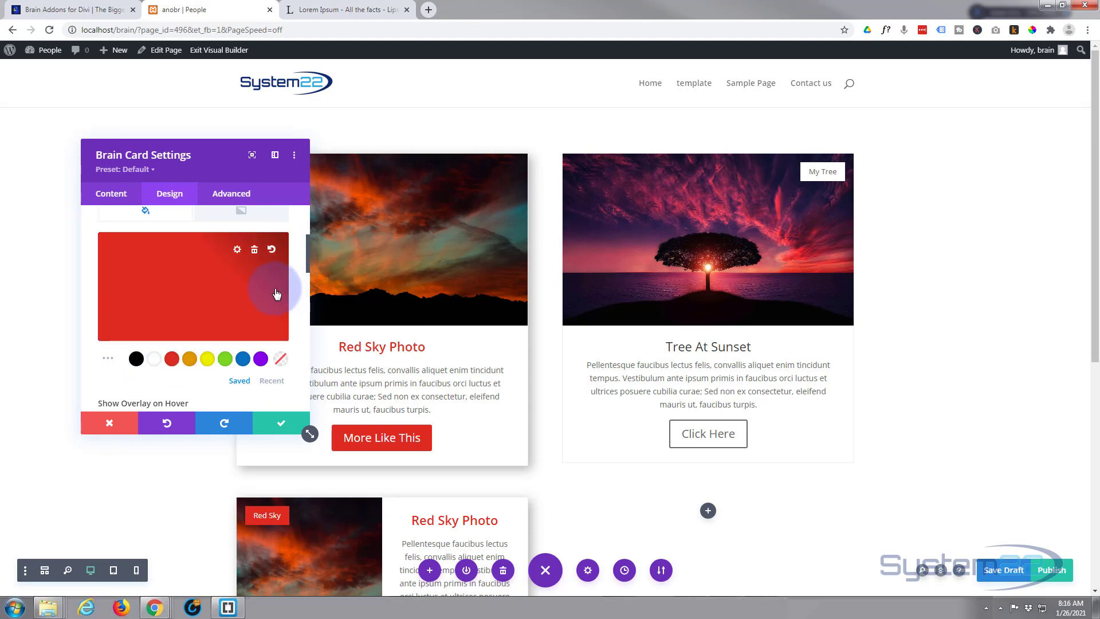
{"action": "left_click", "coordinate": [172, 310]}
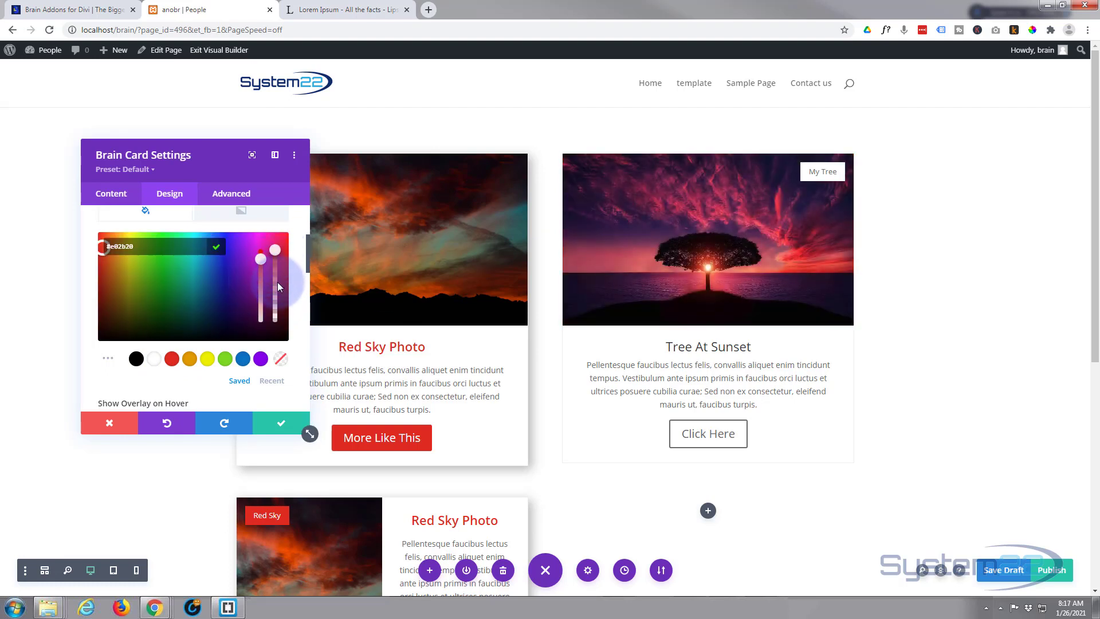
{"action": "left_click_drag", "start_coordinate": [278, 282], "coordinate": [277, 295]}
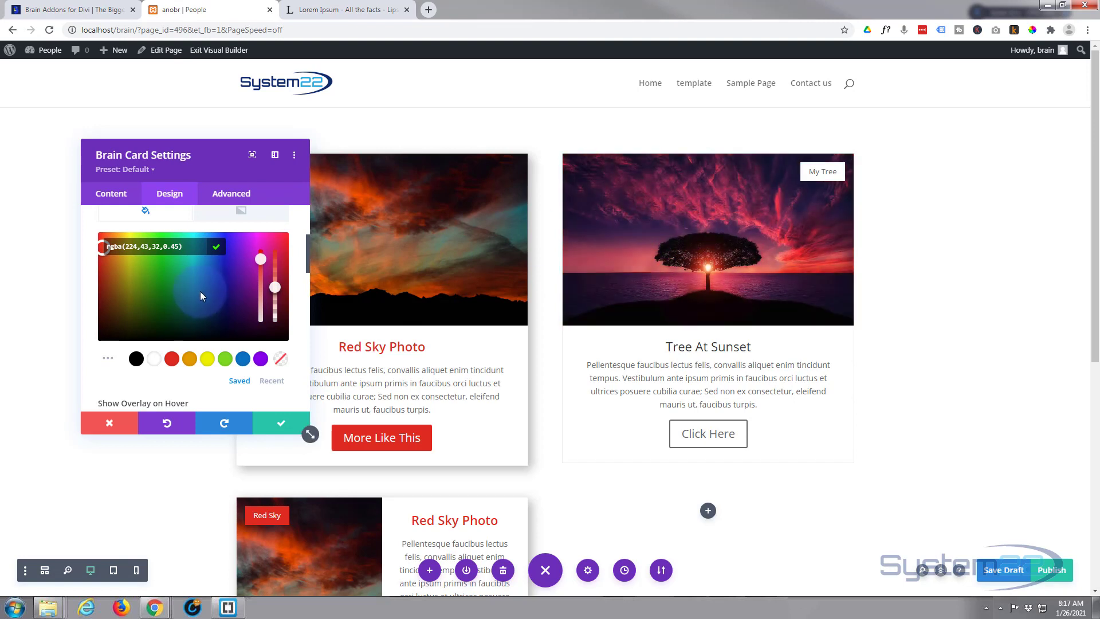
- Set the overlay hover speed to 1000ms
{"action": "scroll", "coordinate": [198, 294], "scroll_direction": "down", "scroll_amount": 1}
{"action": "scroll", "coordinate": [197, 297], "scroll_direction": "down", "scroll_amount": 2}
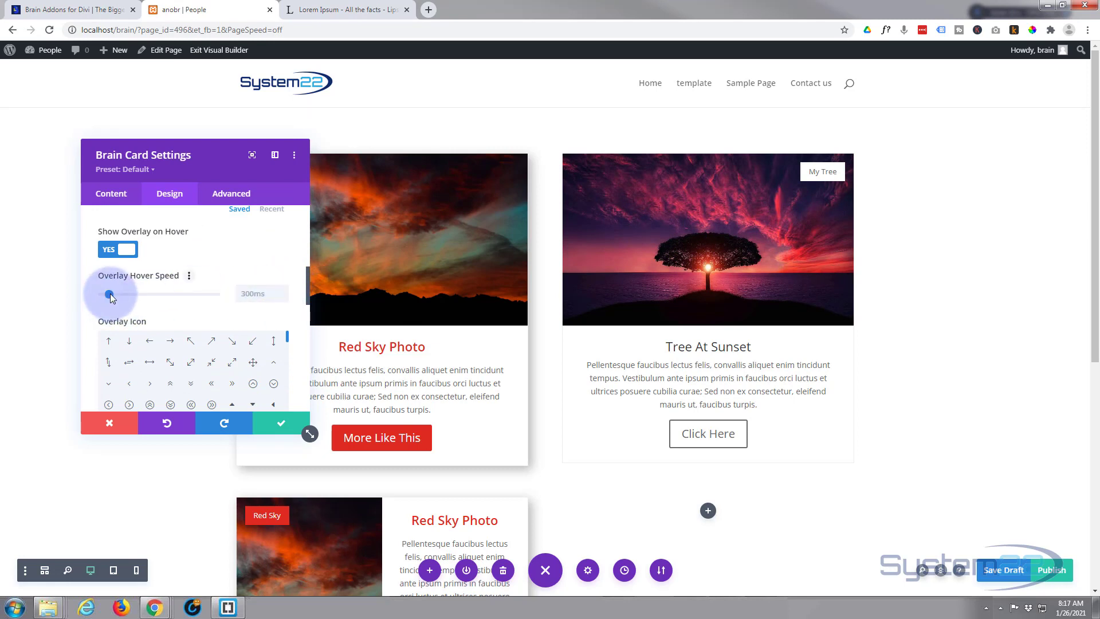
{"action": "left_click", "coordinate": [133, 293]}
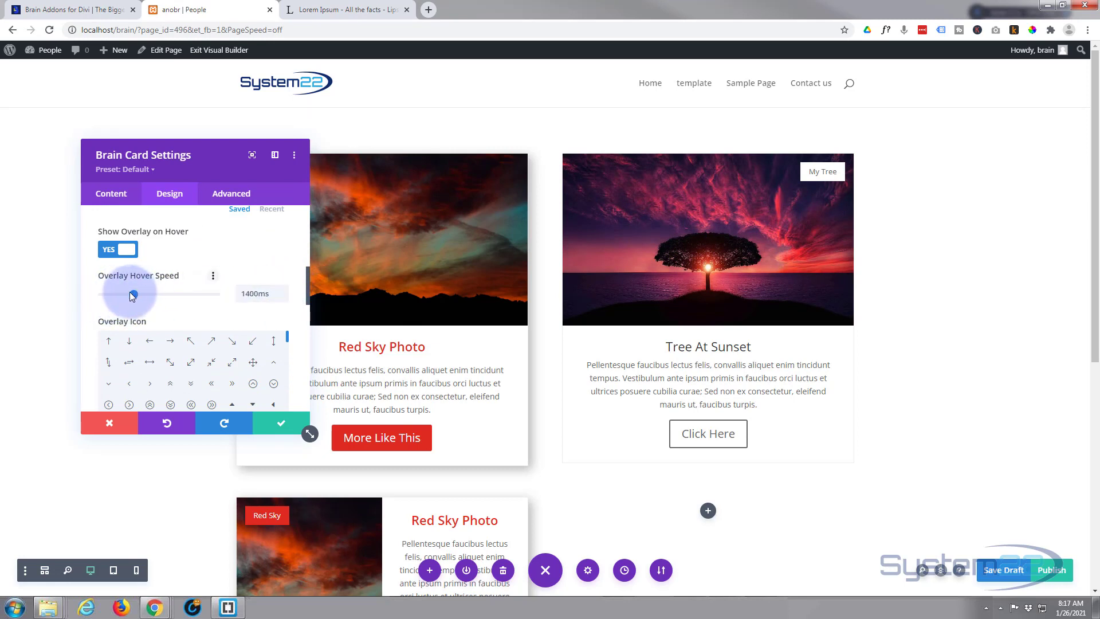
{"action": "left_click_drag", "start_coordinate": [123, 291], "coordinate": [128, 292]}
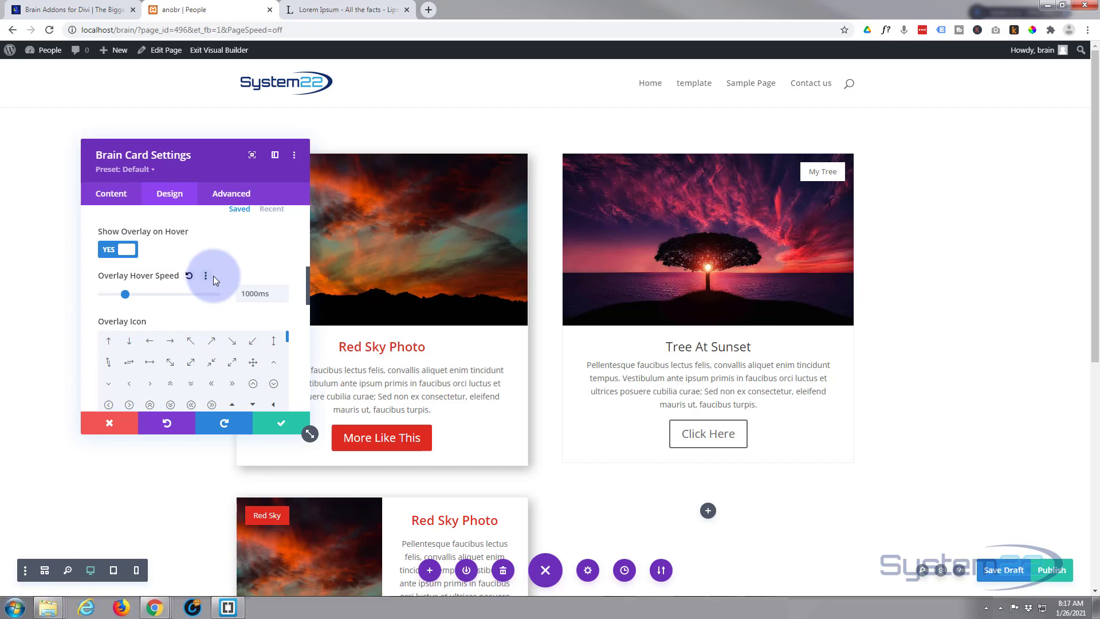
- Choose the magnifying glass with a plus sign as the overlay icon and make the icon white
{"action": "scroll", "coordinate": [213, 276], "scroll_direction": "down", "scroll_amount": 2}
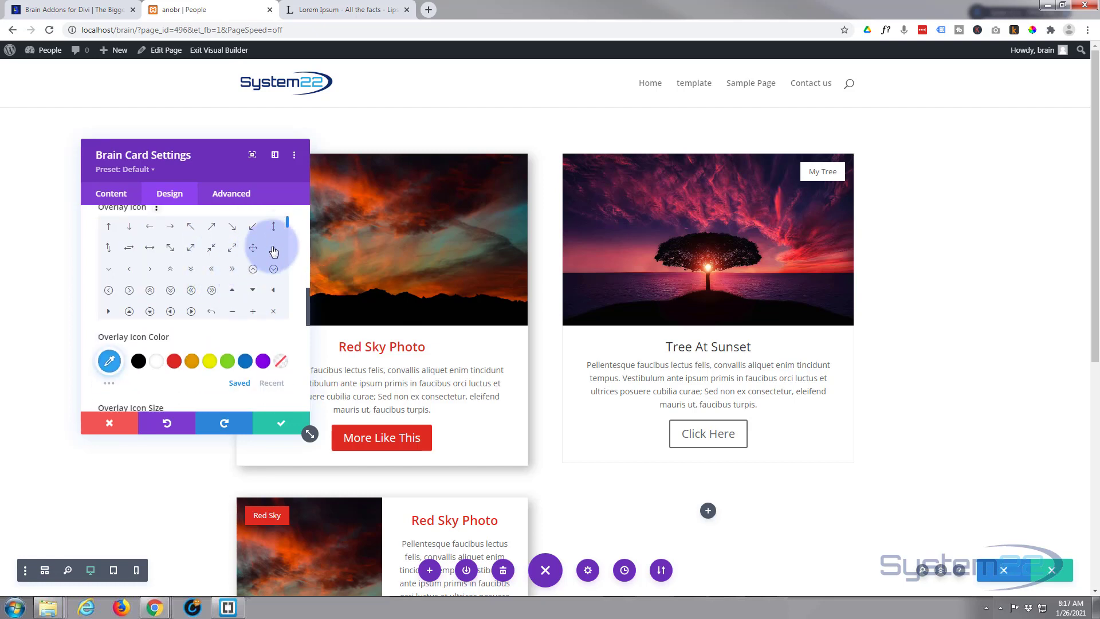
{"action": "left_click_drag", "start_coordinate": [286, 226], "coordinate": [284, 230]}
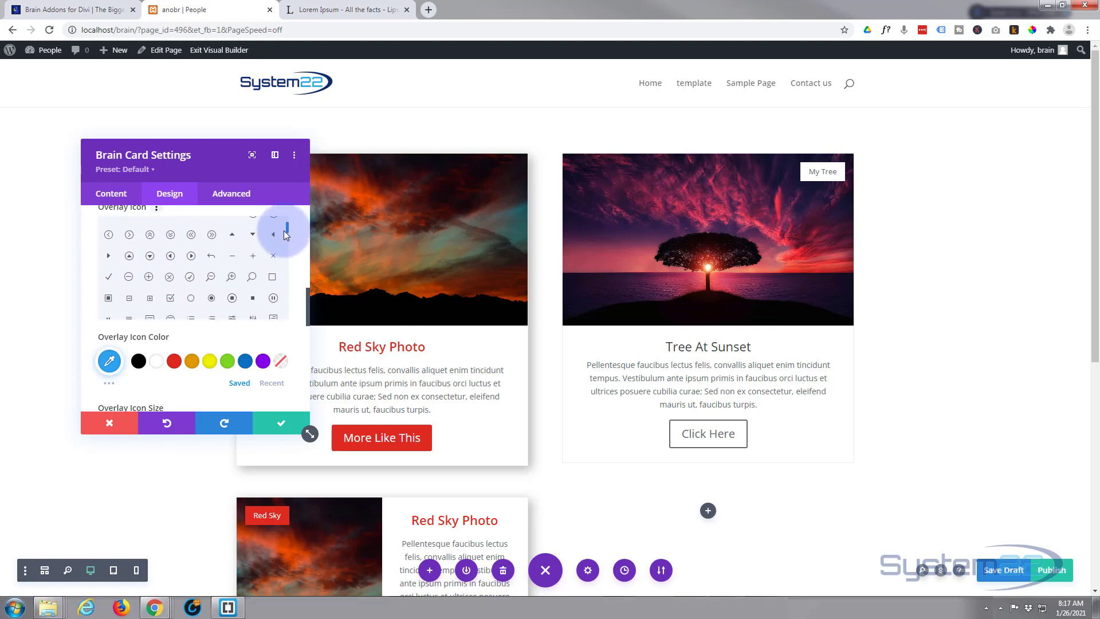
{"action": "left_click", "coordinate": [231, 278]}
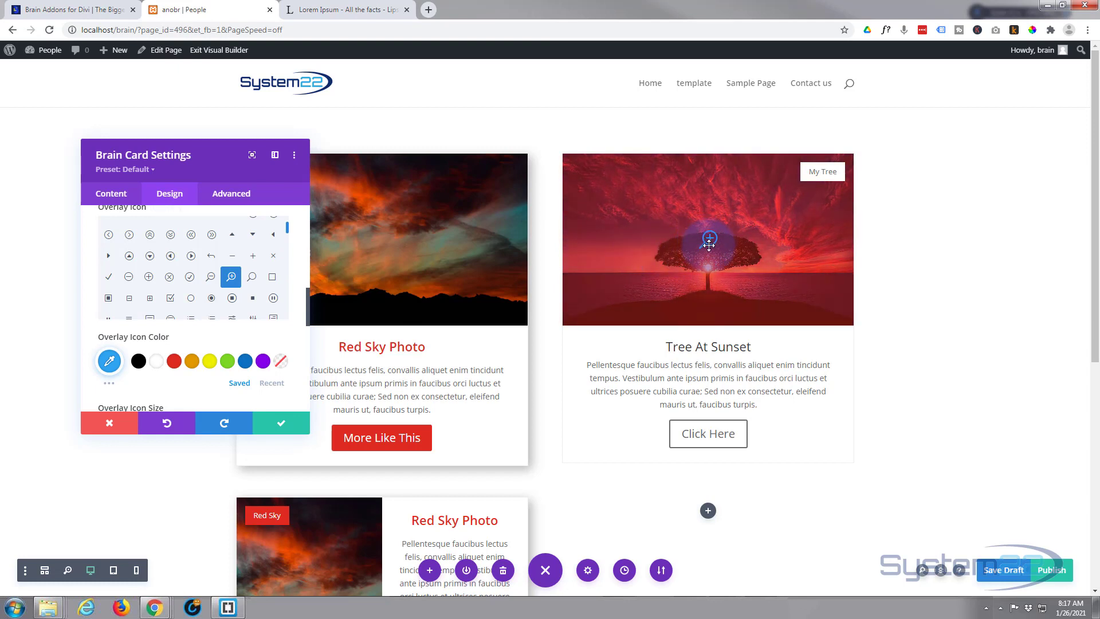
{"action": "left_click", "coordinate": [157, 362]}
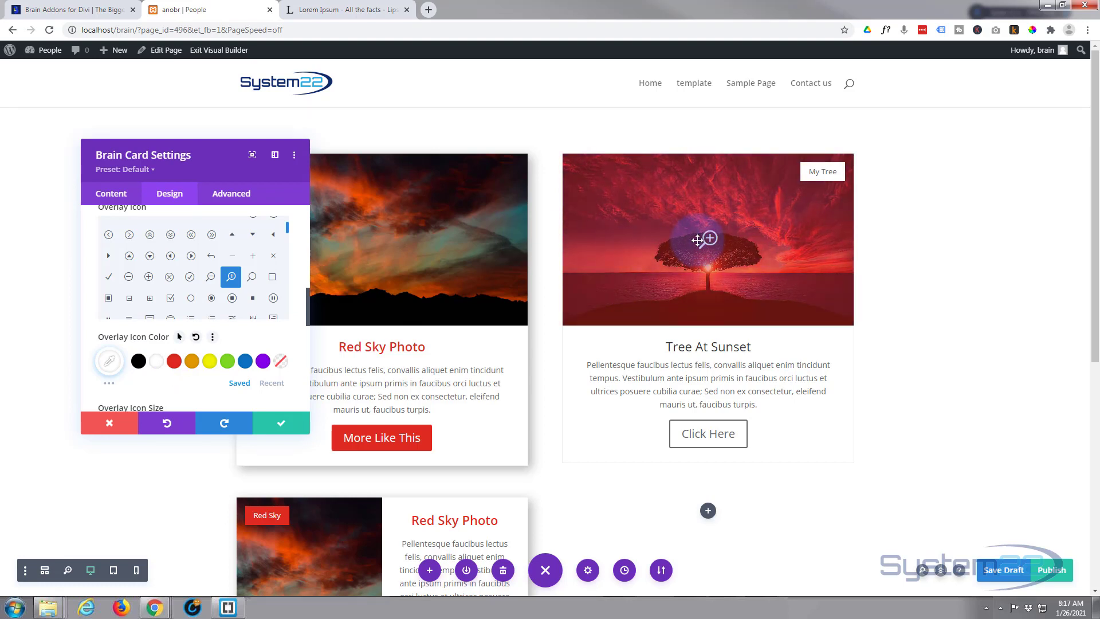
- Try the card's badge position at Left Bottom, and set it back to Right Top
{"action": "scroll", "coordinate": [201, 287], "scroll_direction": "down", "scroll_amount": 1}
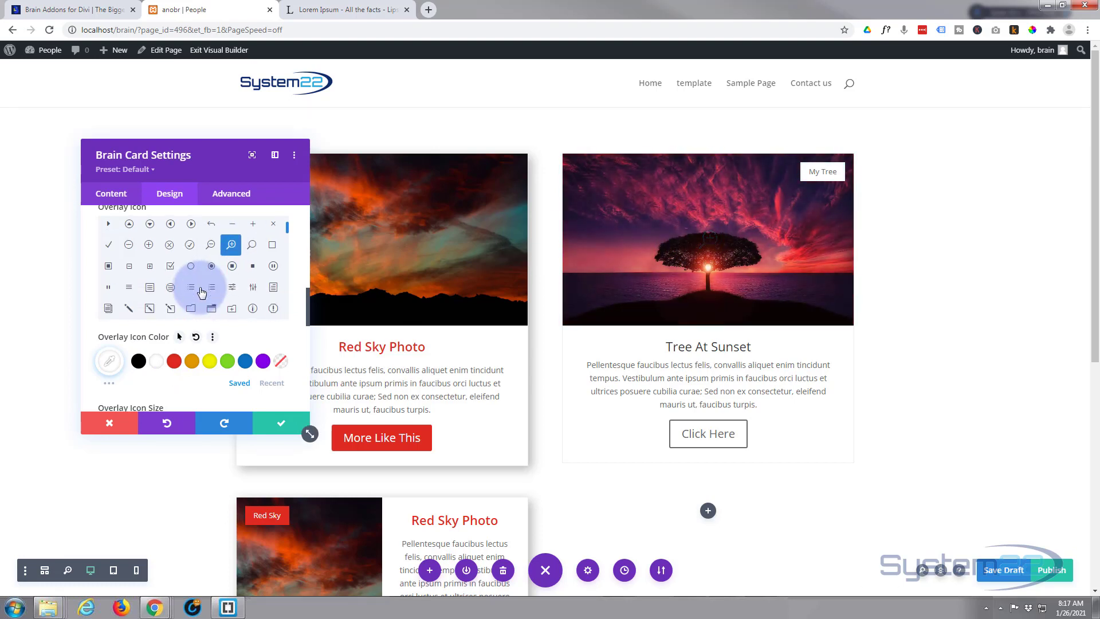
{"action": "scroll", "coordinate": [162, 367], "scroll_direction": "down", "scroll_amount": 2}
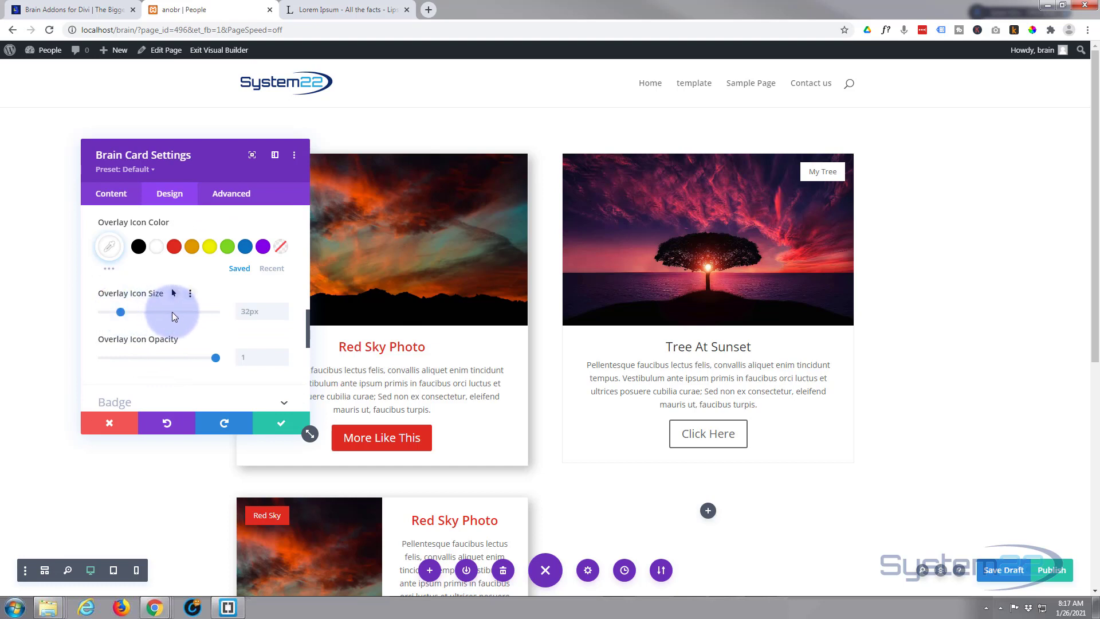
{"action": "scroll", "coordinate": [172, 311], "scroll_direction": "down", "scroll_amount": 1}
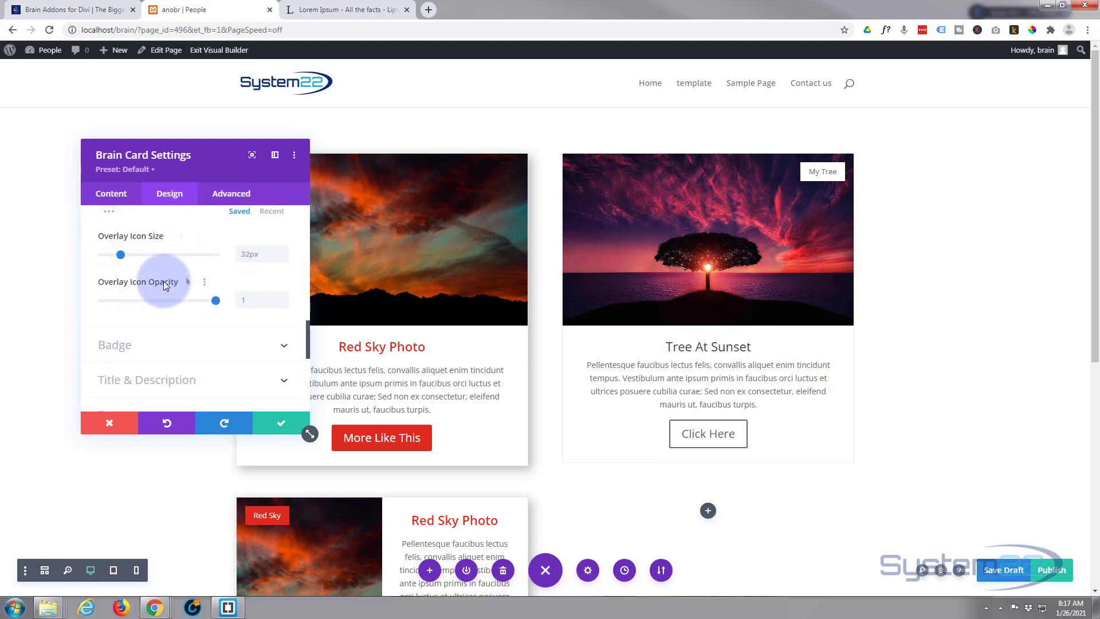
{"action": "mouse_move", "coordinate": [698, 250]}
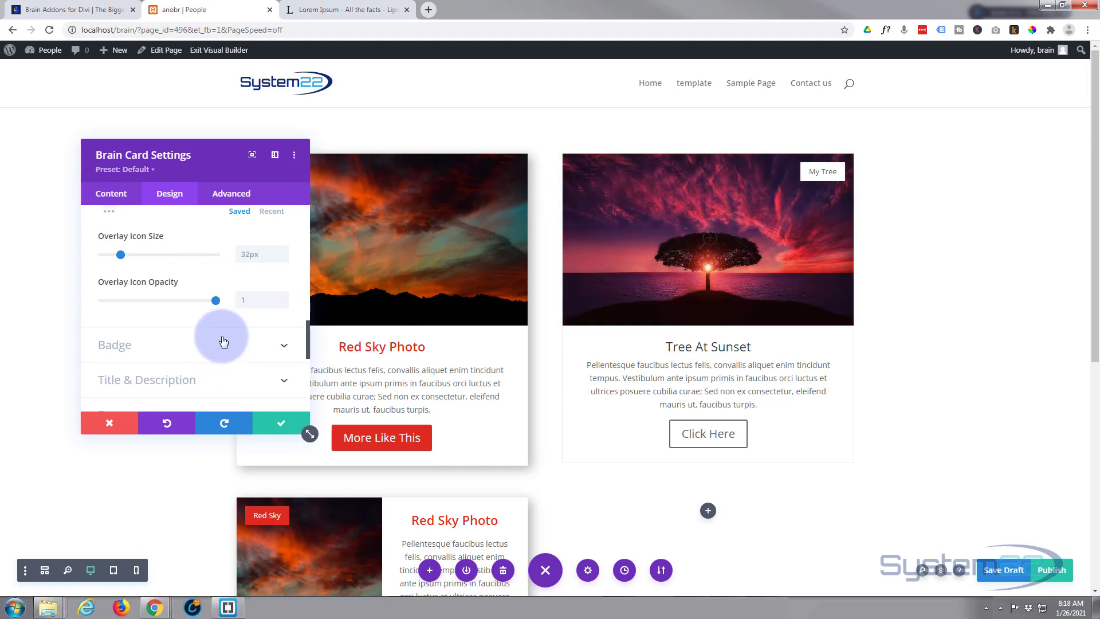
{"action": "left_click", "coordinate": [188, 346]}
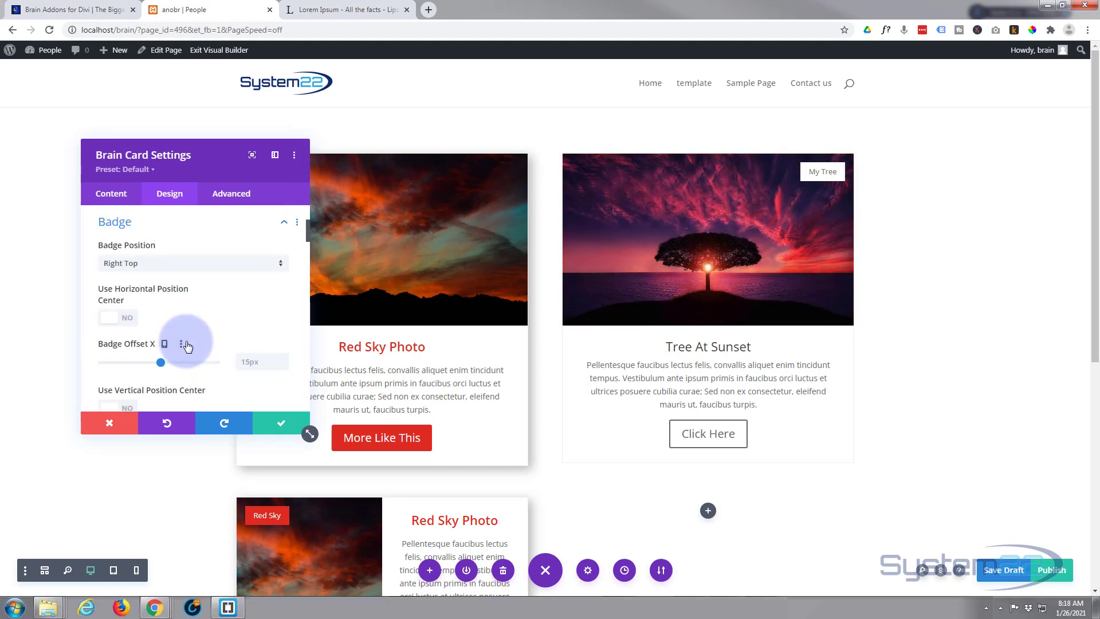
{"action": "left_click", "coordinate": [174, 267]}
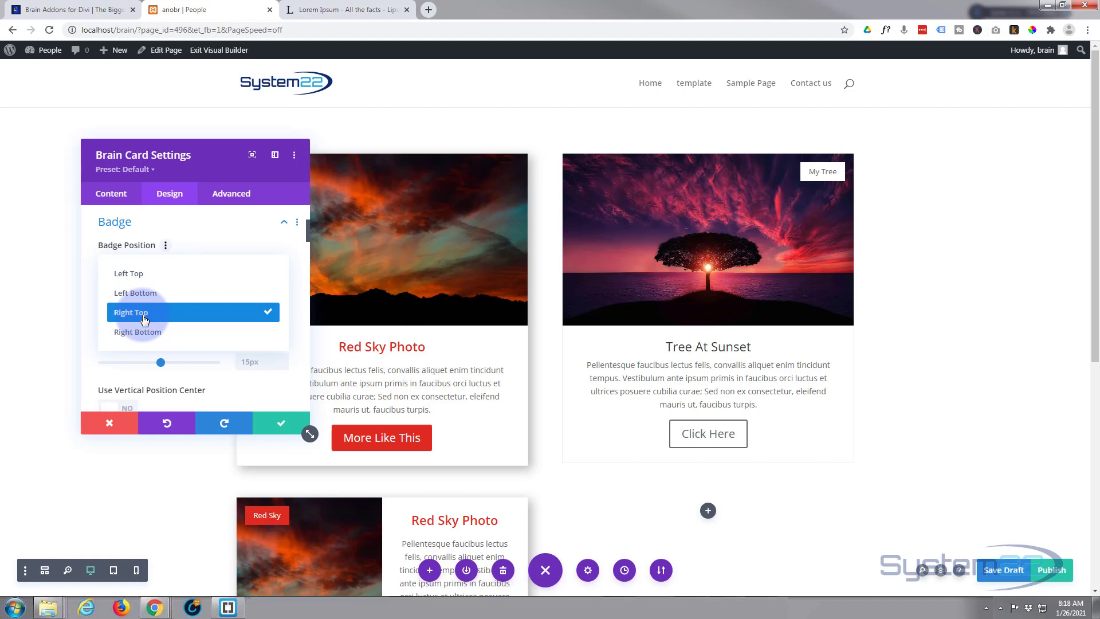
{"action": "left_click", "coordinate": [137, 293]}
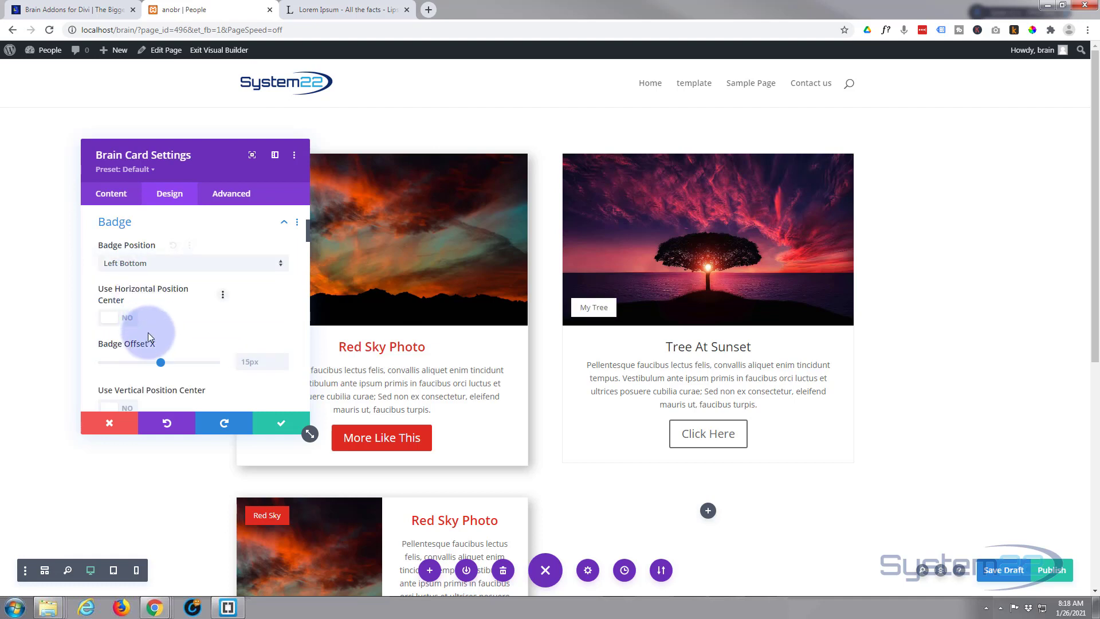
{"action": "left_click", "coordinate": [169, 266]}
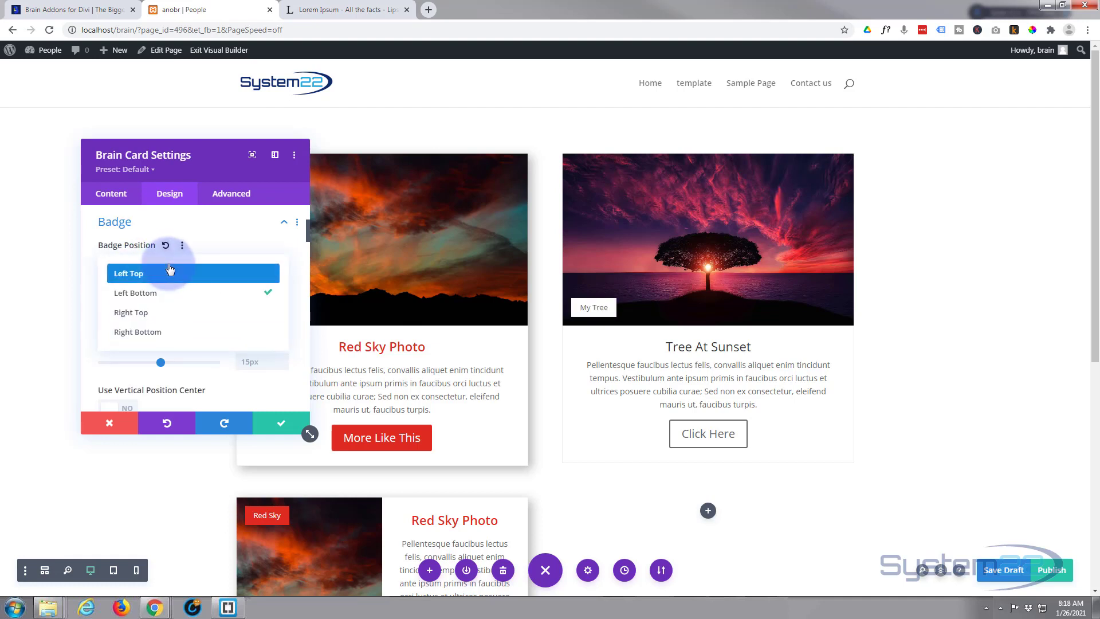
{"action": "left_click", "coordinate": [165, 311]}
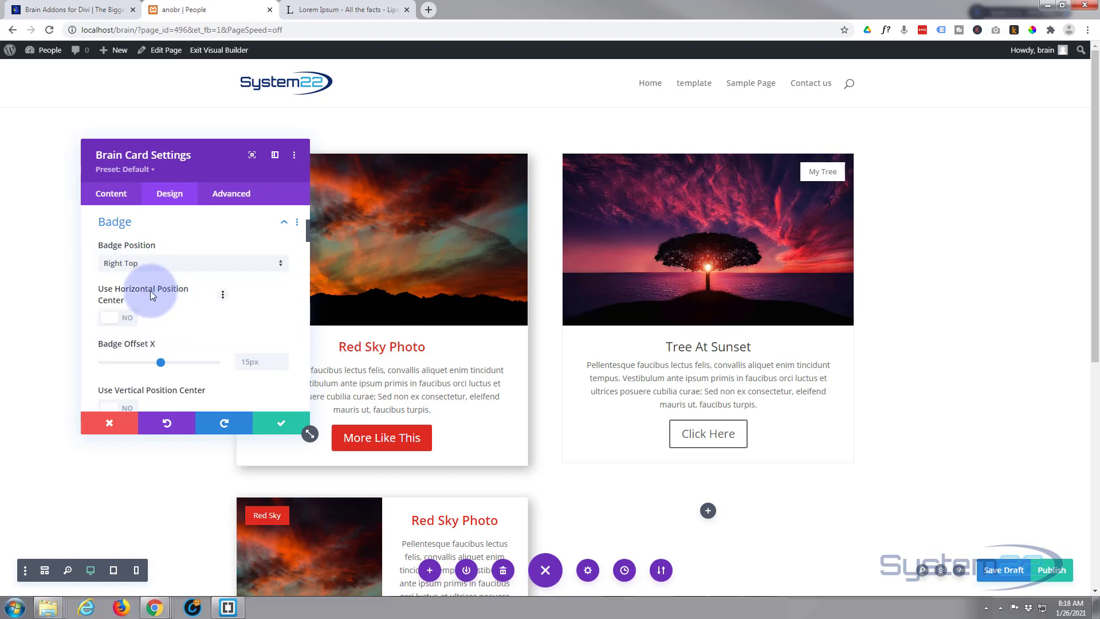
- Try centering the badge horizontally and vertically on the image, and turn both centering options off again
{"action": "left_click", "coordinate": [128, 319]}
{"action": "scroll", "coordinate": [127, 314], "scroll_direction": "down", "scroll_amount": 1}
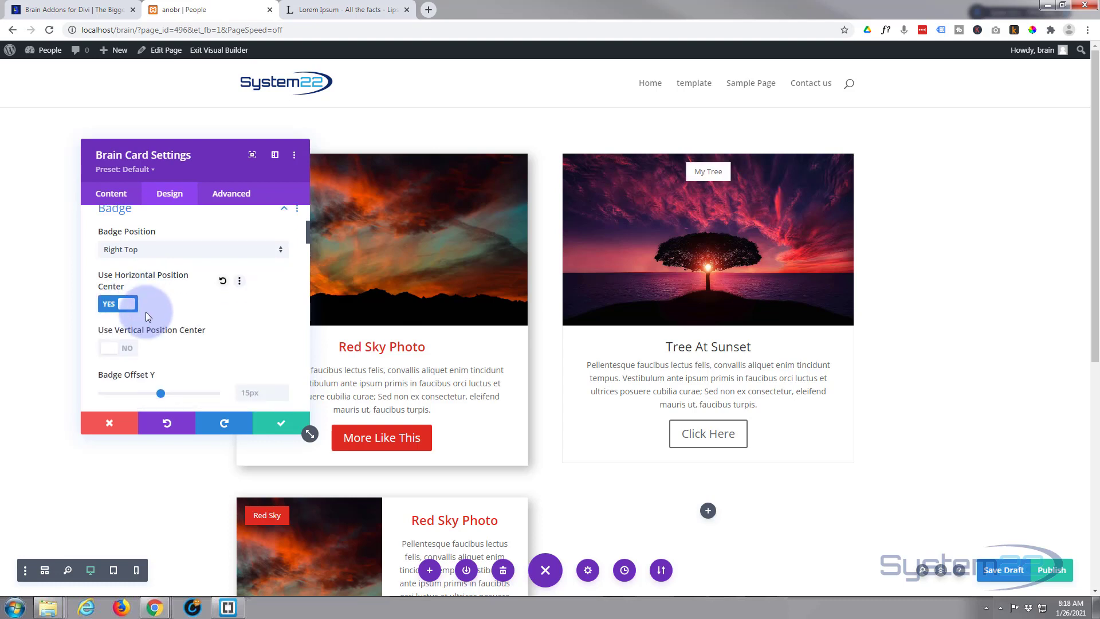
{"action": "left_click", "coordinate": [127, 305]}
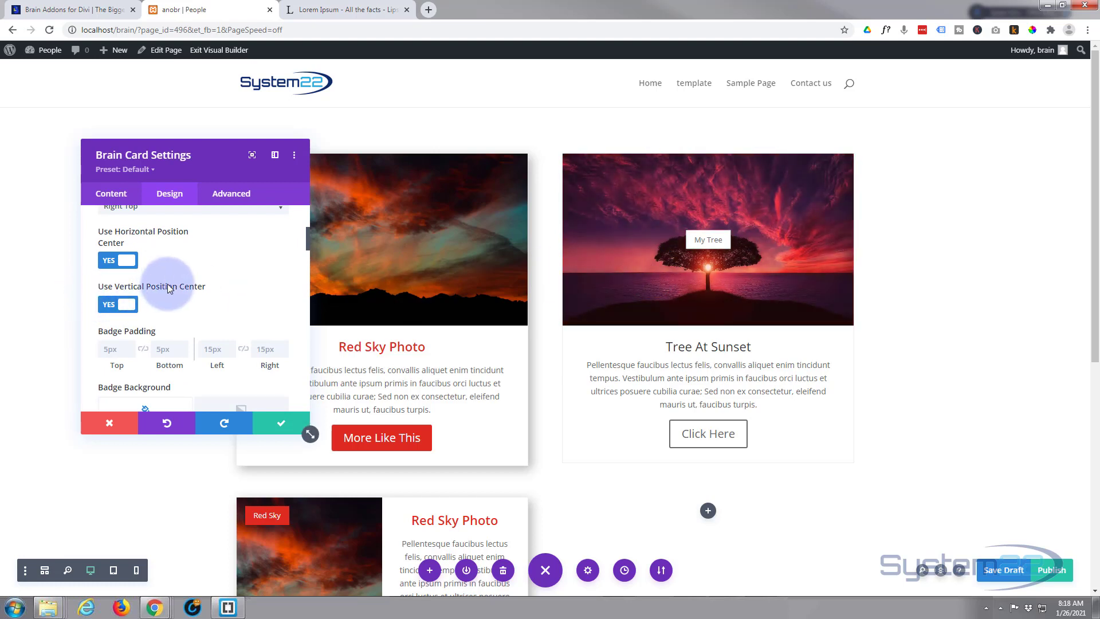
{"action": "left_click", "coordinate": [113, 279]}
{"action": "left_click", "coordinate": [108, 353]}
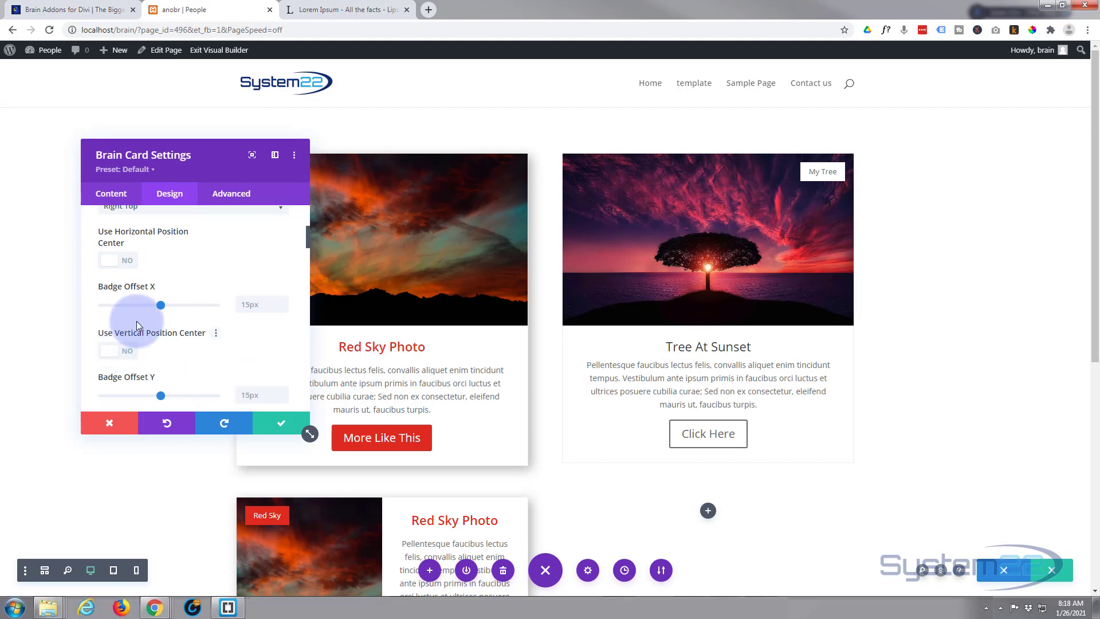
- Try a horizontal badge offset of 75px, and restore the default offset
{"action": "left_click_drag", "start_coordinate": [160, 304], "coordinate": [151, 304]}
{"action": "left_click", "coordinate": [166, 304]}
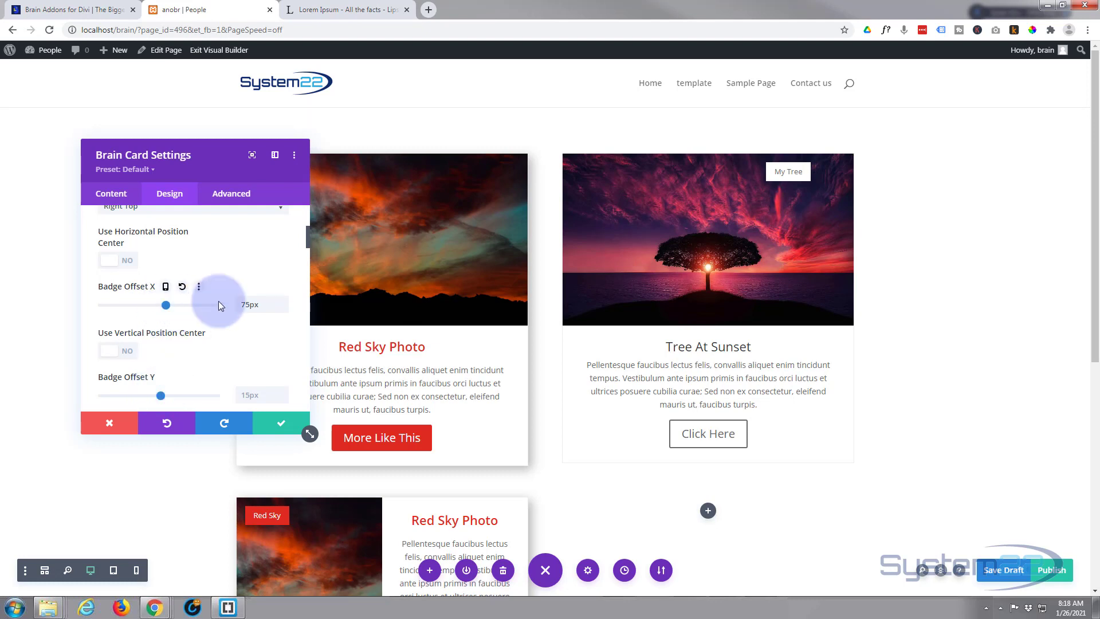
{"action": "left_click_drag", "start_coordinate": [268, 304], "coordinate": [228, 310]}
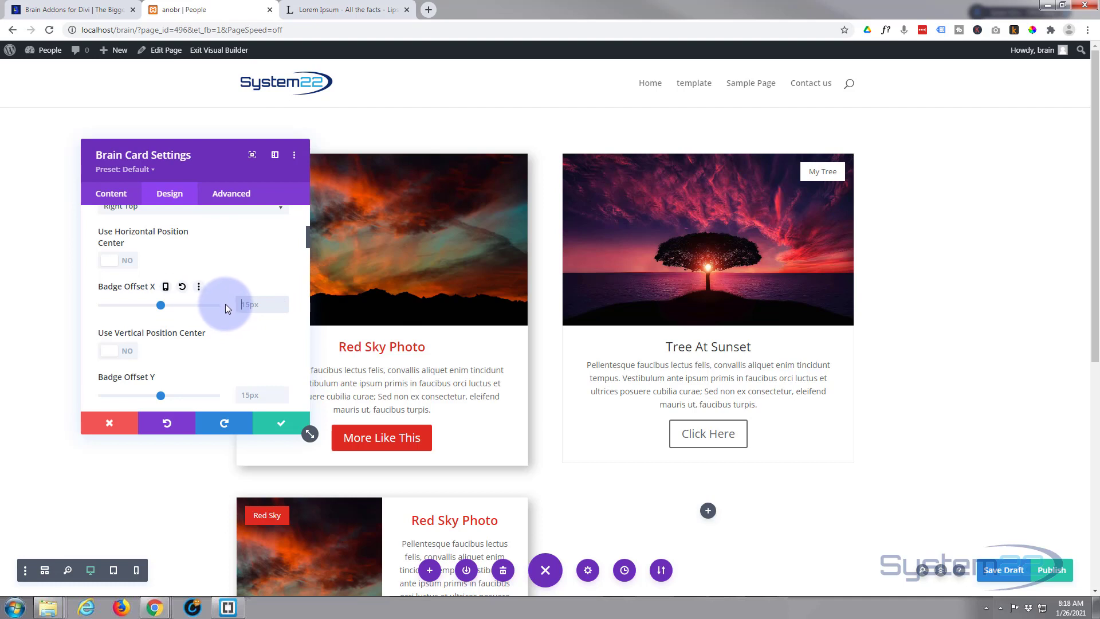
- Give the badge a purple background, #8300e9
{"action": "scroll", "coordinate": [224, 294], "scroll_direction": "down", "scroll_amount": 2}
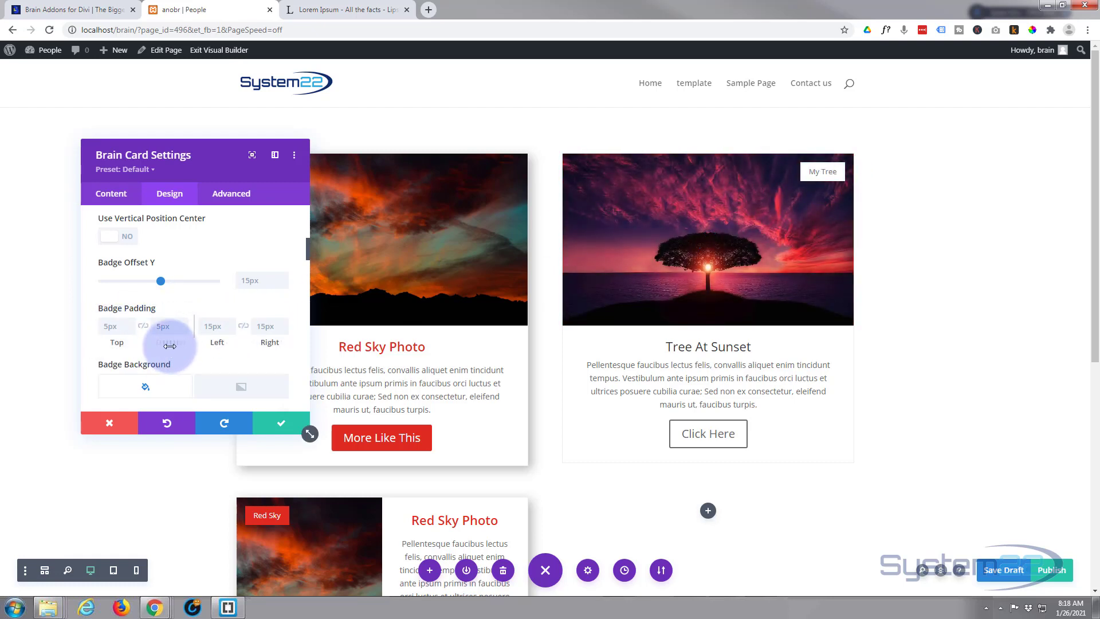
{"action": "scroll", "coordinate": [169, 345], "scroll_direction": "down", "scroll_amount": 1}
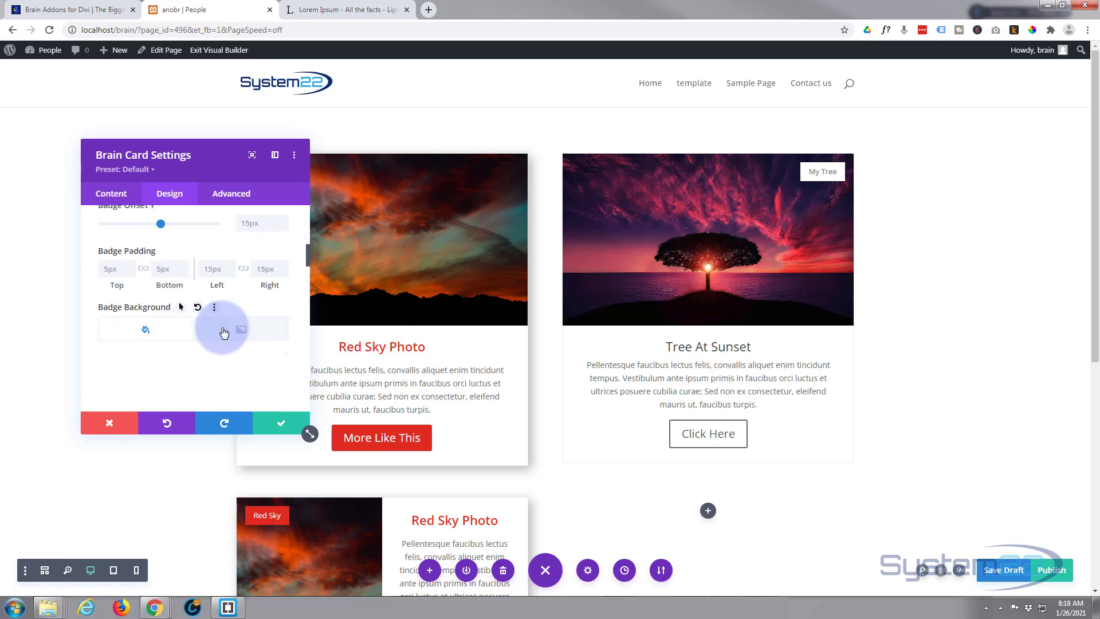
{"action": "left_click", "coordinate": [172, 334]}
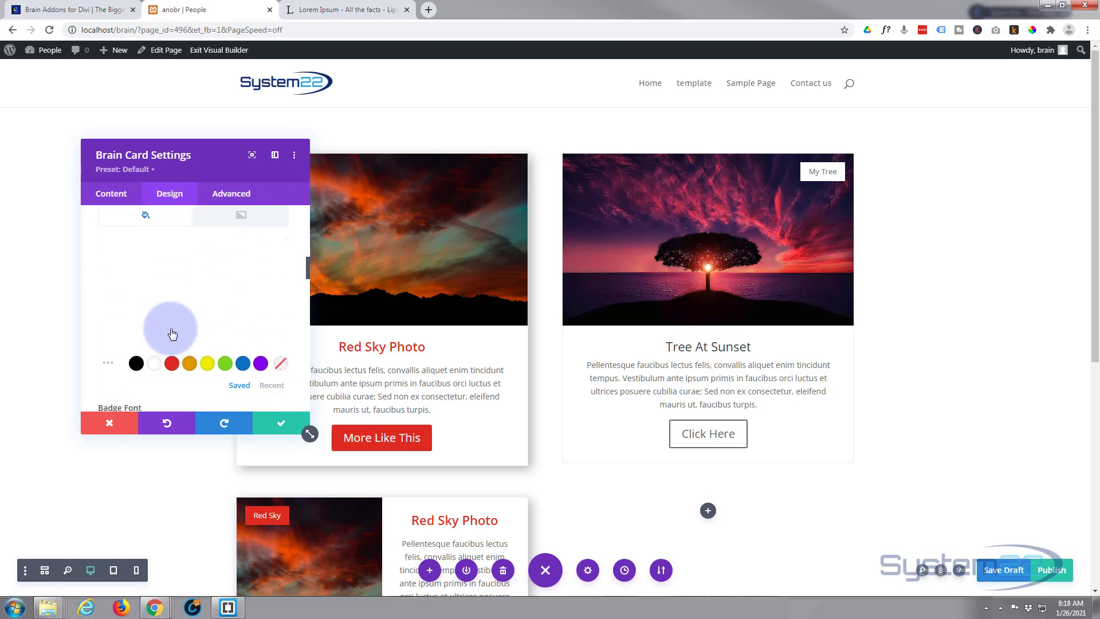
{"action": "left_click", "coordinate": [260, 363]}
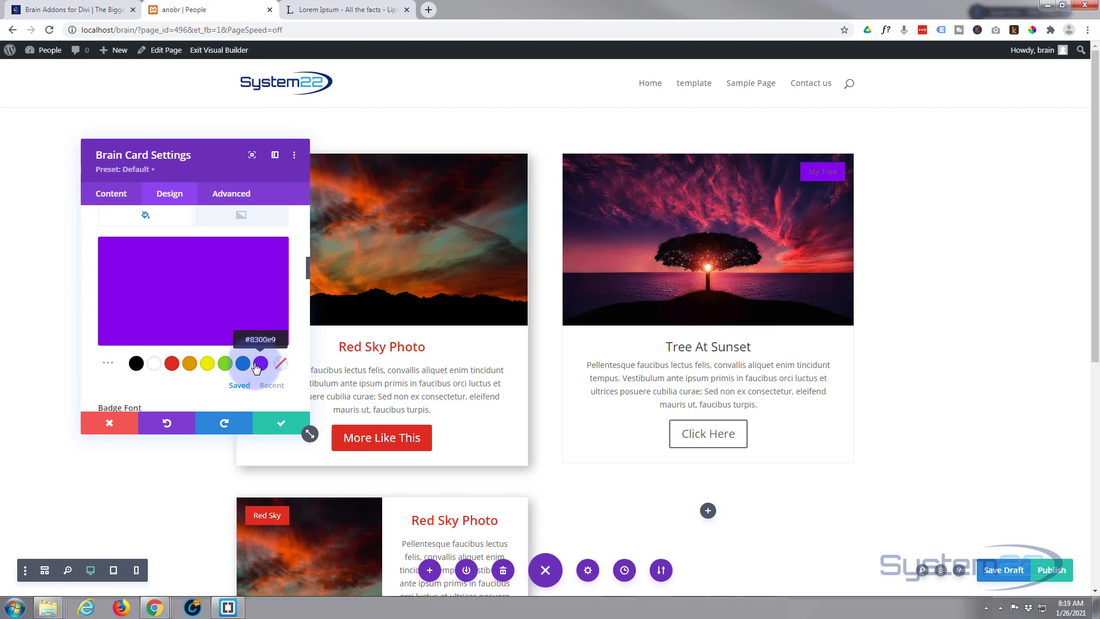
- Set the badge text color to white, #ffffff
{"action": "scroll", "coordinate": [257, 367], "scroll_direction": "down", "scroll_amount": 1}
{"action": "scroll", "coordinate": [256, 368], "scroll_direction": "down", "scroll_amount": 1}
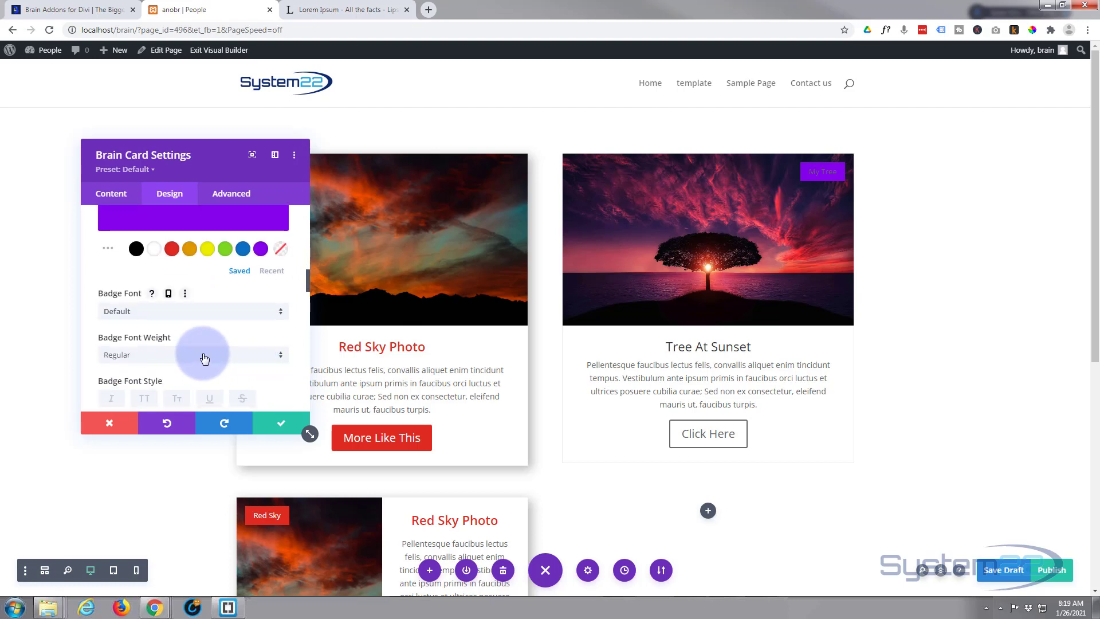
{"action": "scroll", "coordinate": [205, 358], "scroll_direction": "down", "scroll_amount": 1}
{"action": "left_click", "coordinate": [156, 394]}
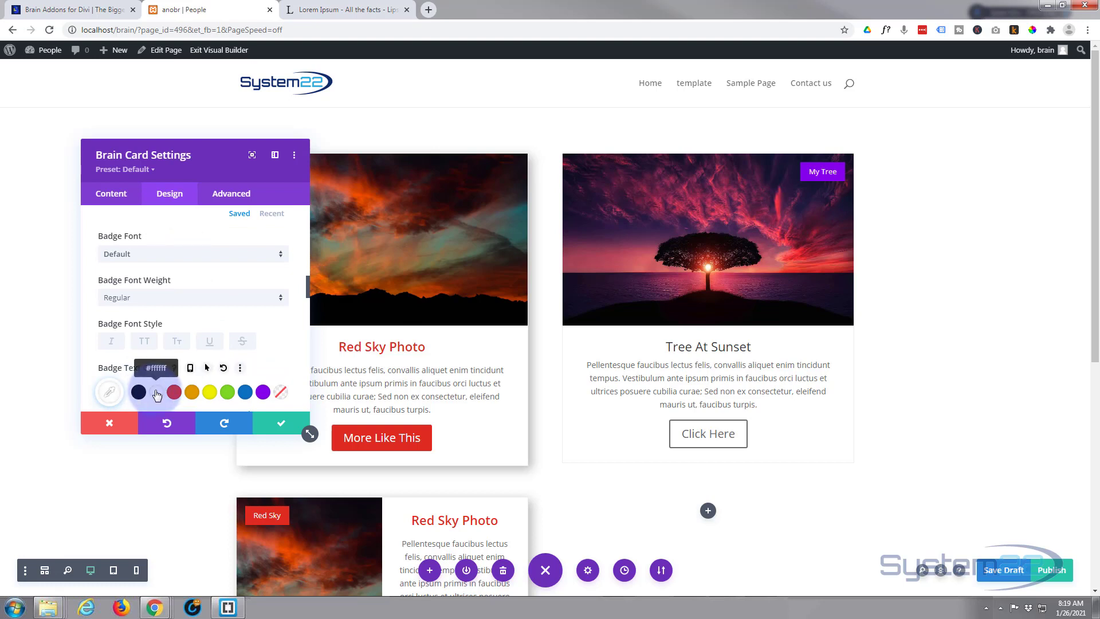
- Look through the fonts available for the badge and its text size, letter spacing and line height settings
{"action": "left_click", "coordinate": [169, 256]}
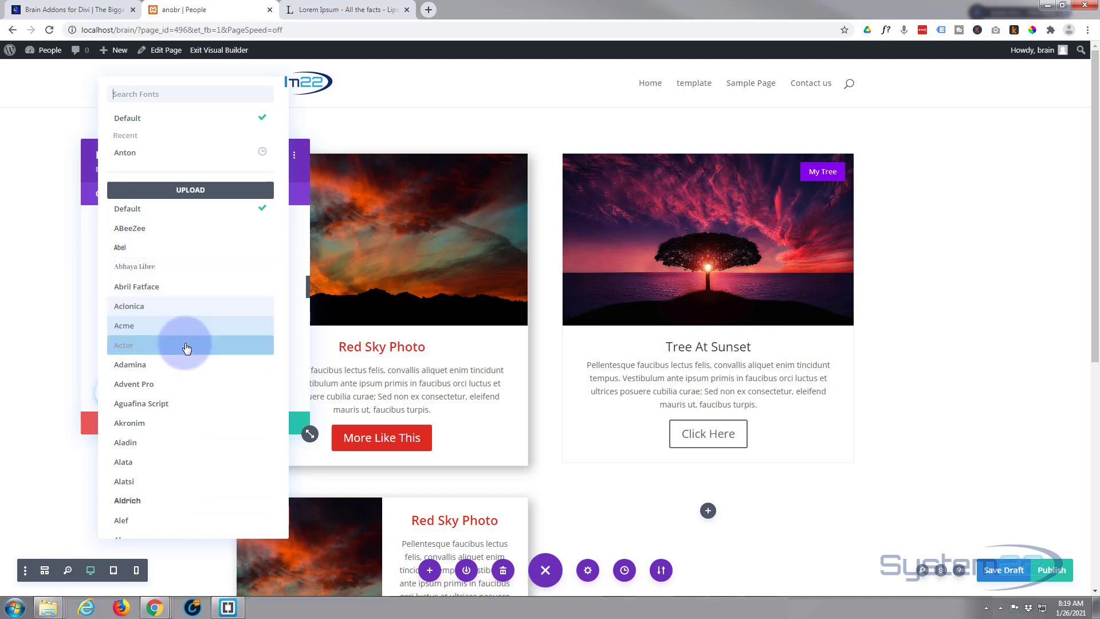
{"action": "scroll", "coordinate": [184, 368], "scroll_direction": "down", "scroll_amount": 2}
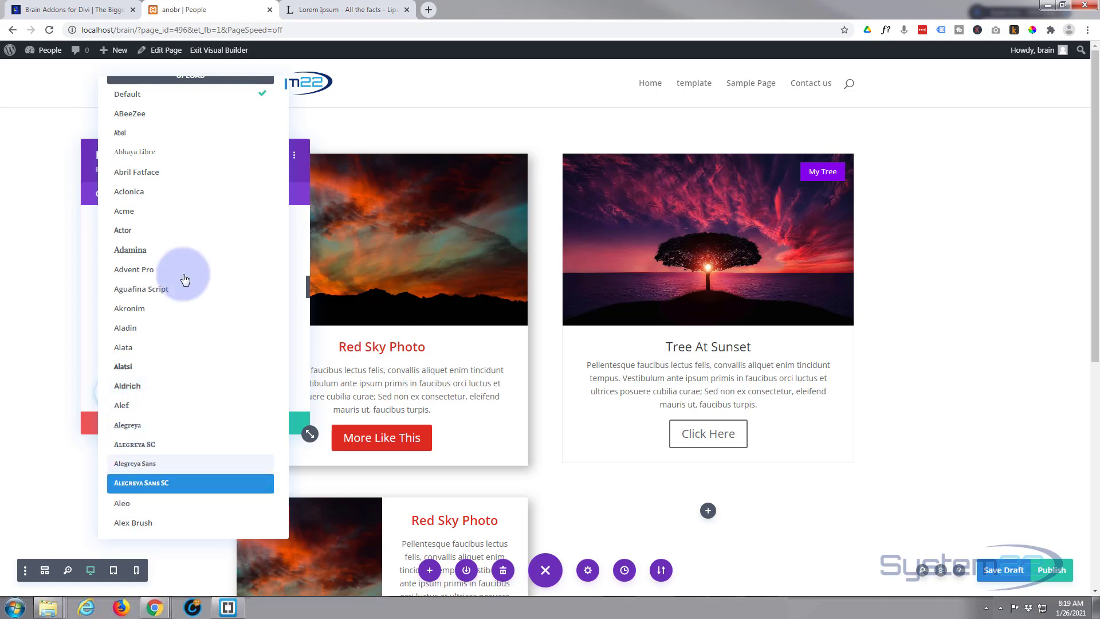
{"action": "left_click", "coordinate": [297, 232]}
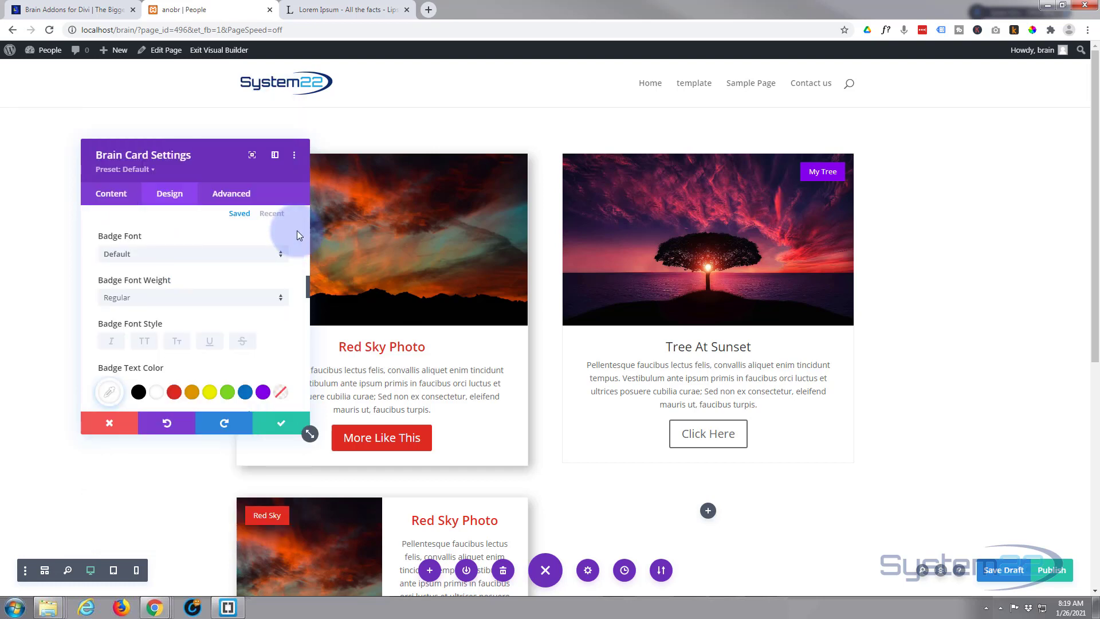
{"action": "scroll", "coordinate": [241, 253], "scroll_direction": "down", "scroll_amount": 2}
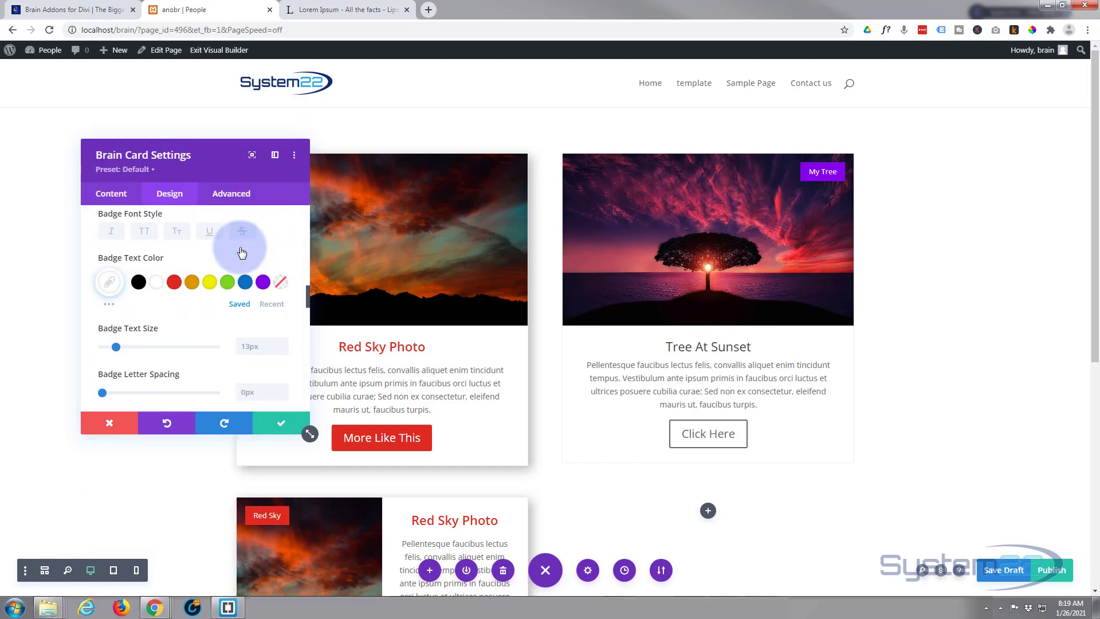
{"action": "scroll", "coordinate": [241, 252], "scroll_direction": "down", "scroll_amount": 1}
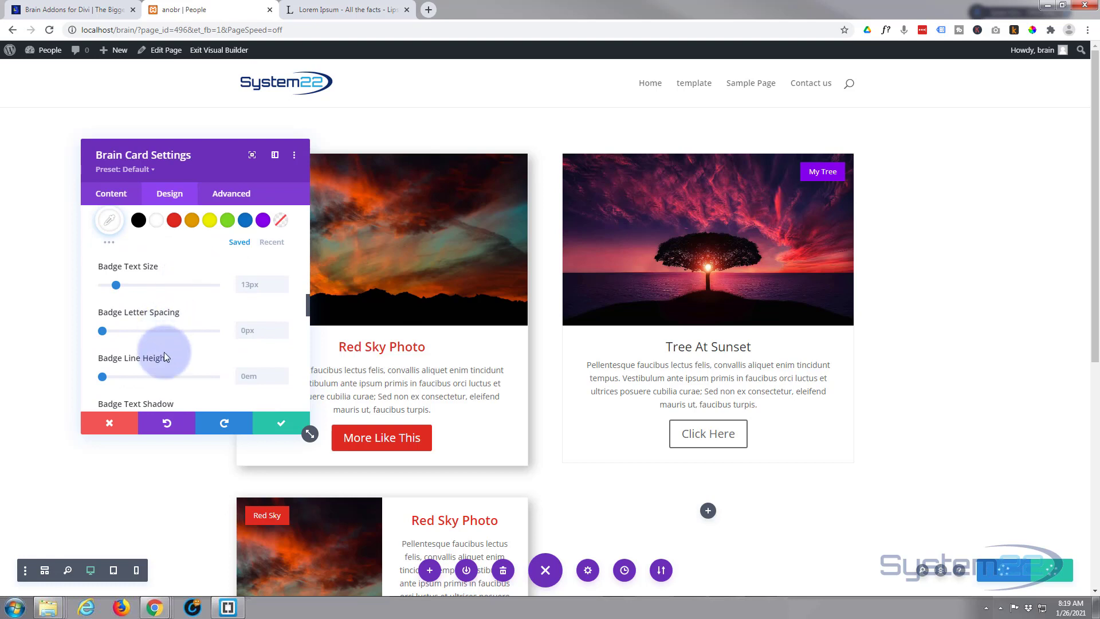
- Try a badge line height of 1em, and restore the default line height
{"action": "mouse_move", "coordinate": [208, 259]}
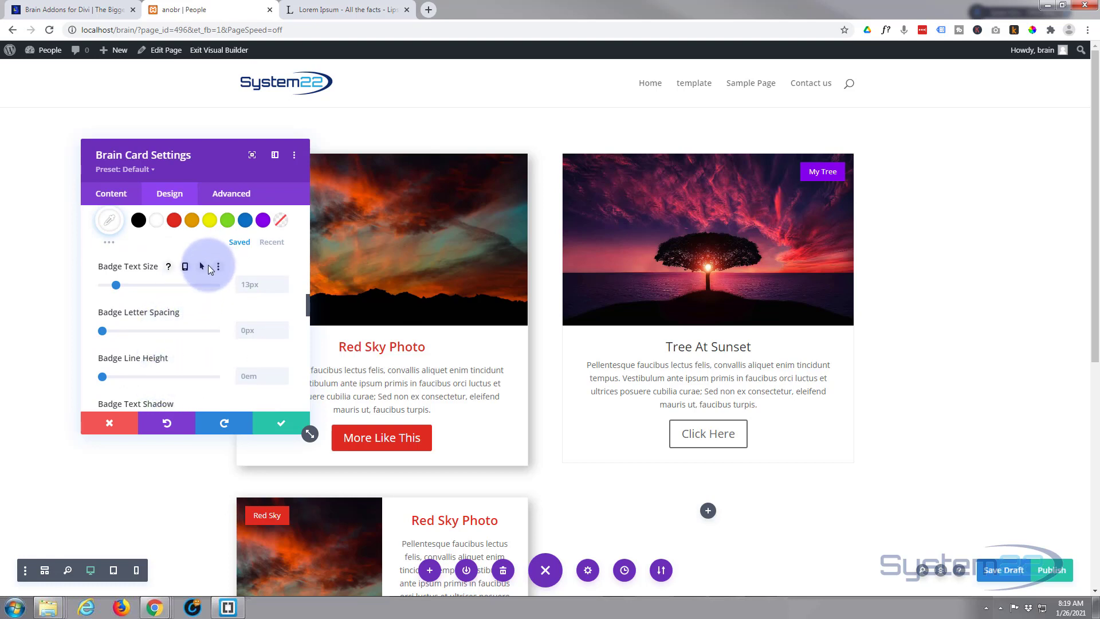
{"action": "scroll", "coordinate": [208, 265], "scroll_direction": "down", "scroll_amount": 1}
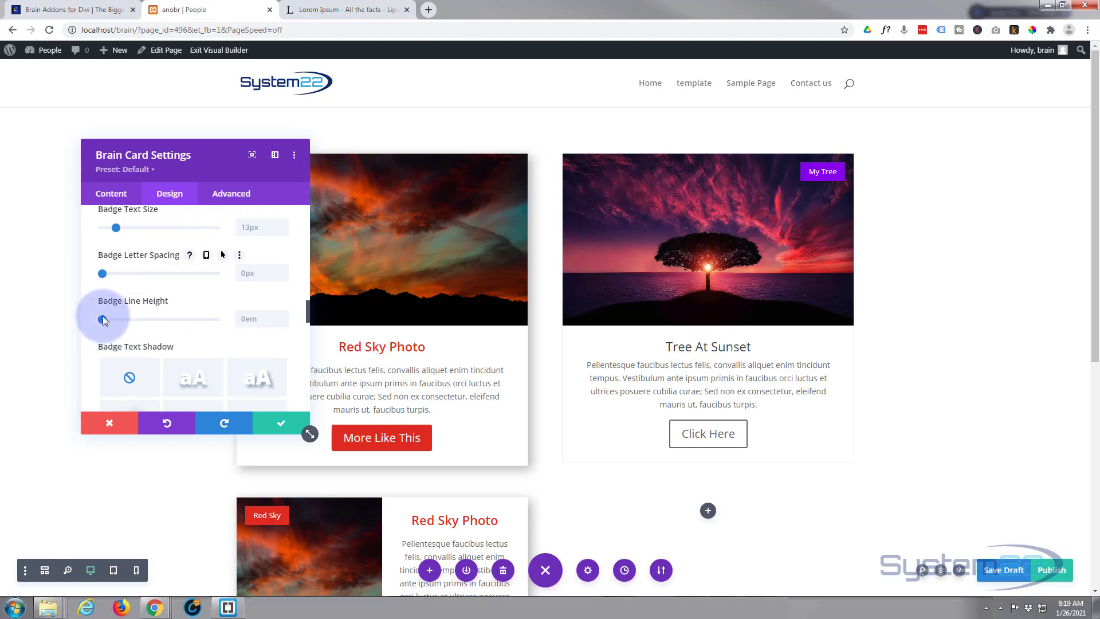
{"action": "mouse_move", "coordinate": [102, 317]}
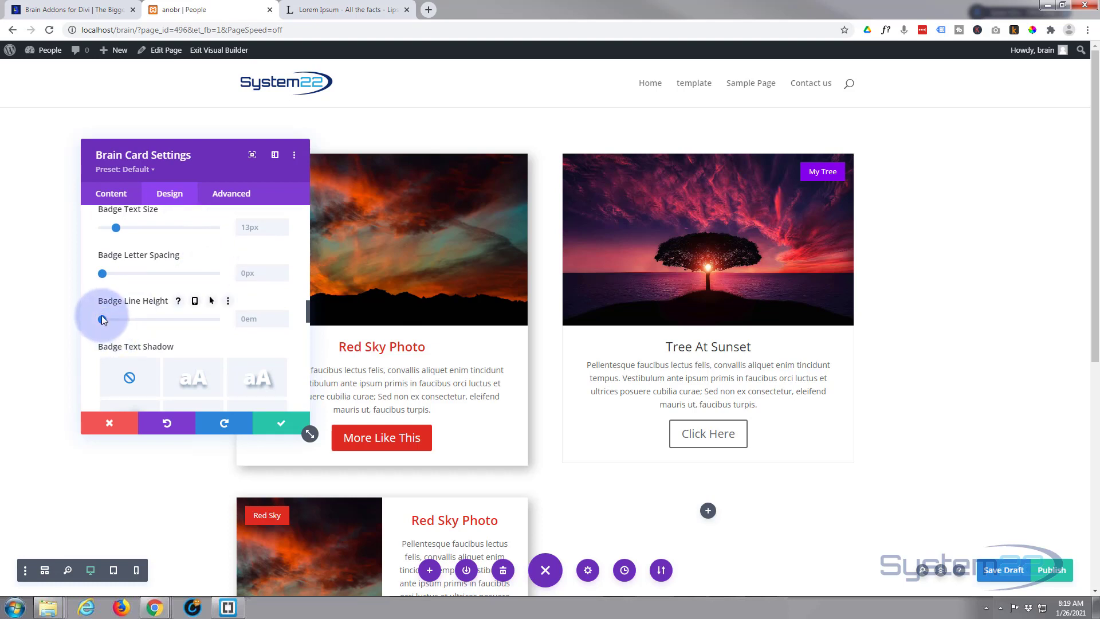
{"action": "mouse_move", "coordinate": [102, 318]}
{"action": "left_mouse_down"}
{"action": "mouse_move", "coordinate": [119, 319]}
{"action": "mouse_move", "coordinate": [93, 319]}
{"action": "left_mouse_up"}
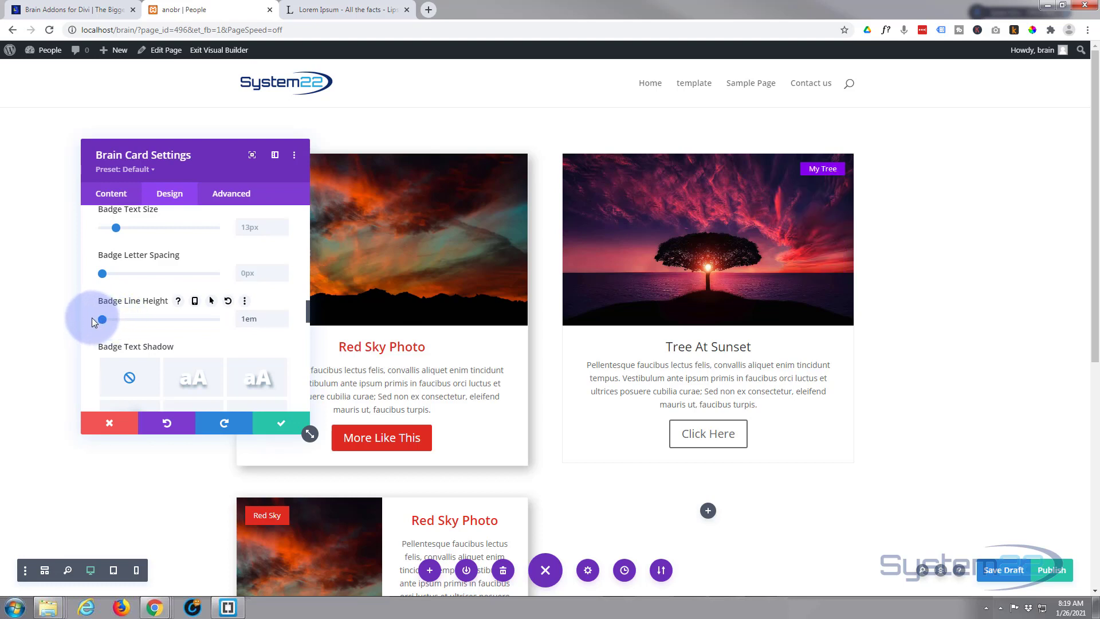
{"action": "left_click", "coordinate": [248, 317]}
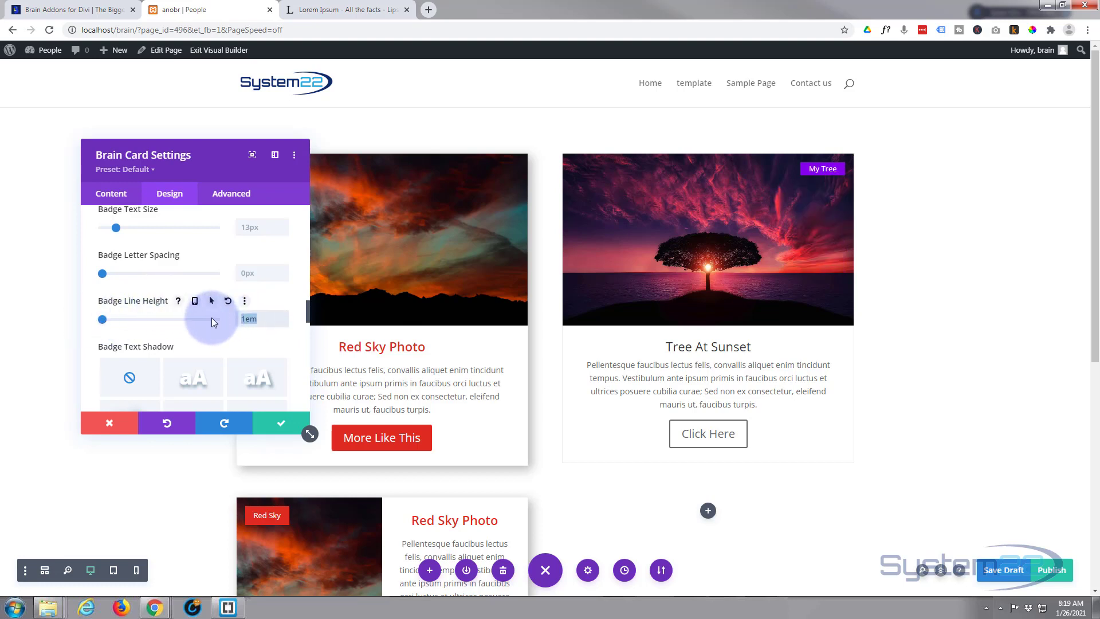
{"action": "key", "text": "BackSpace"}
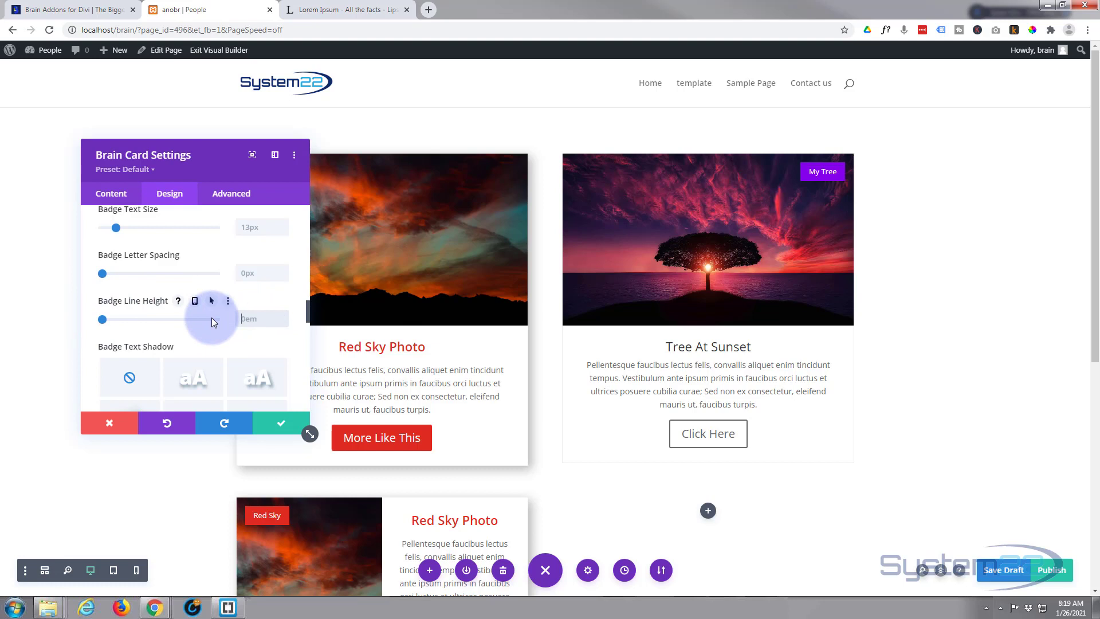
- Compare the first two text shadow presets on the badge and keep the one with 0.08em blur strength
{"action": "scroll", "coordinate": [195, 288], "scroll_direction": "down", "scroll_amount": 2}
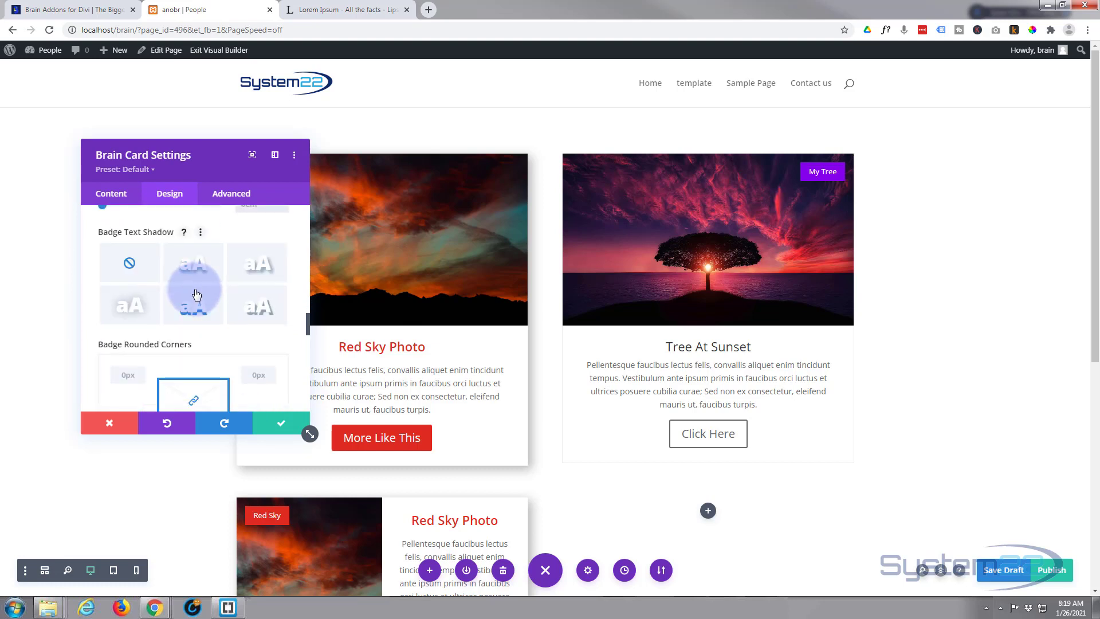
{"action": "left_click", "coordinate": [195, 268]}
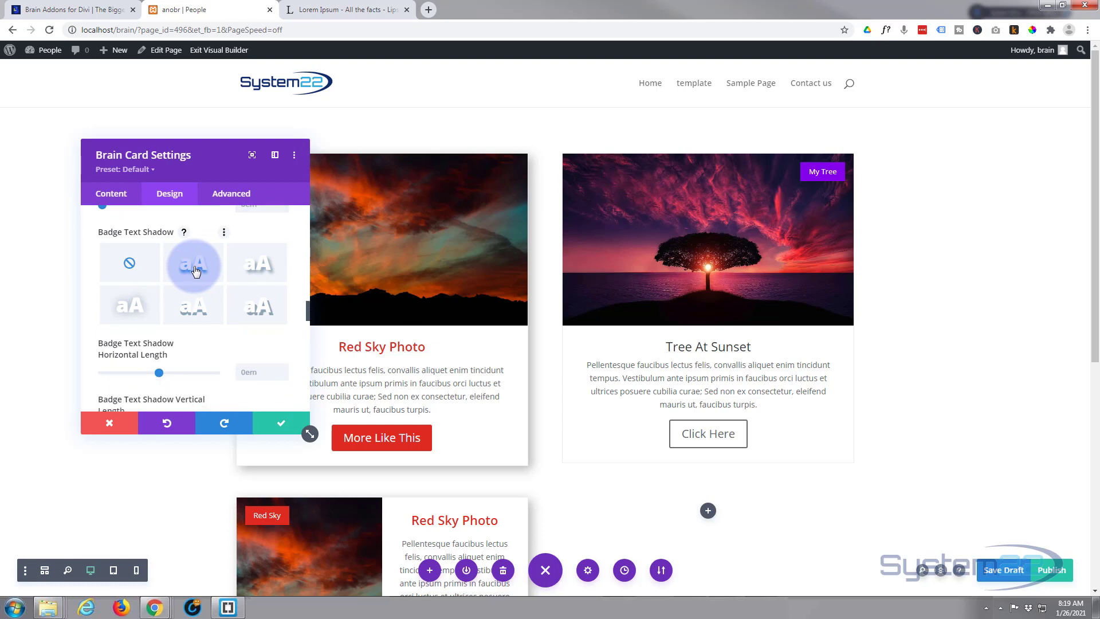
{"action": "left_click", "coordinate": [256, 267]}
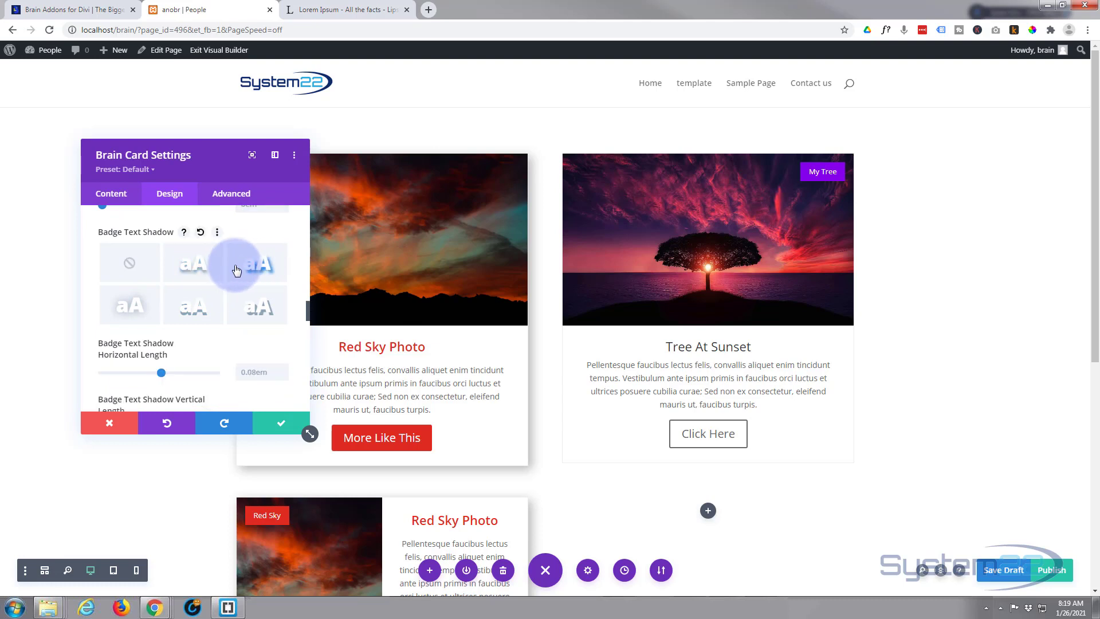
{"action": "left_click", "coordinate": [193, 265]}
{"action": "scroll", "coordinate": [193, 267], "scroll_direction": "down", "scroll_amount": 2}
{"action": "scroll", "coordinate": [193, 267], "scroll_direction": "down", "scroll_amount": 2}
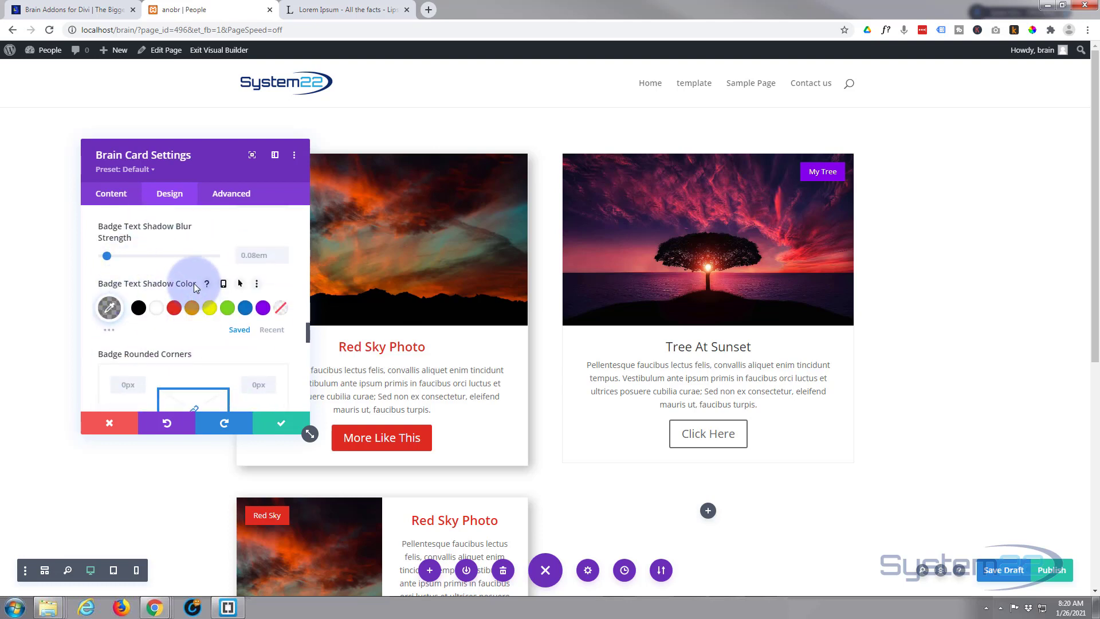
- Try a 1px border around the badge, and set the border width back to 0px
{"action": "scroll", "coordinate": [193, 283], "scroll_direction": "down", "scroll_amount": 3}
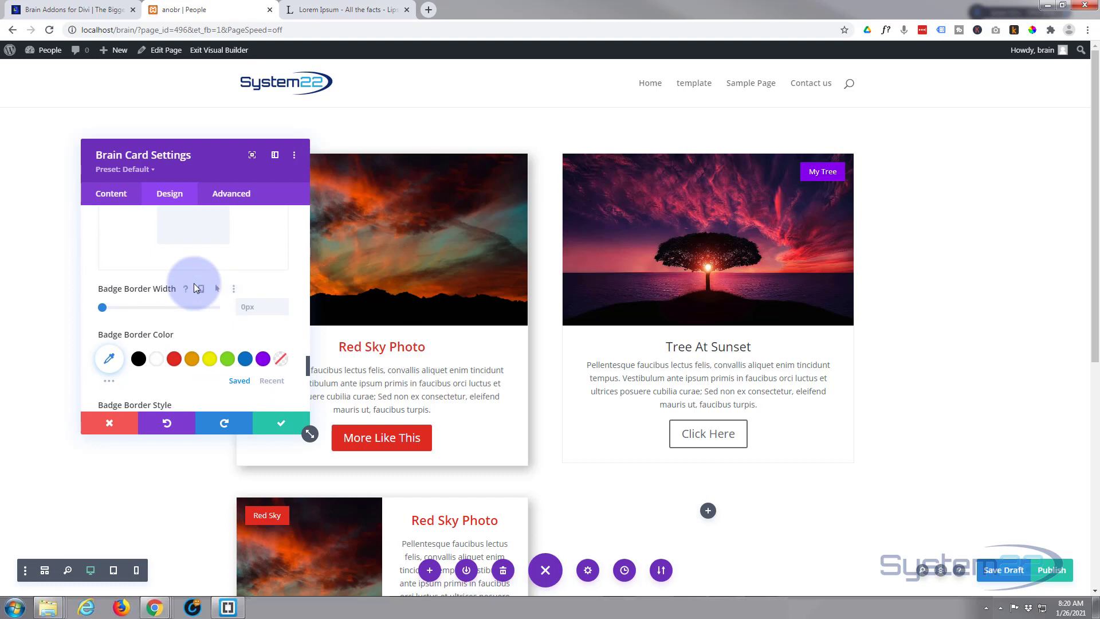
{"action": "scroll", "coordinate": [193, 283], "scroll_direction": "down", "scroll_amount": 2}
{"action": "scroll", "coordinate": [194, 283], "scroll_direction": "up", "scroll_amount": 1}
{"action": "scroll", "coordinate": [195, 287], "scroll_direction": "up", "scroll_amount": 2}
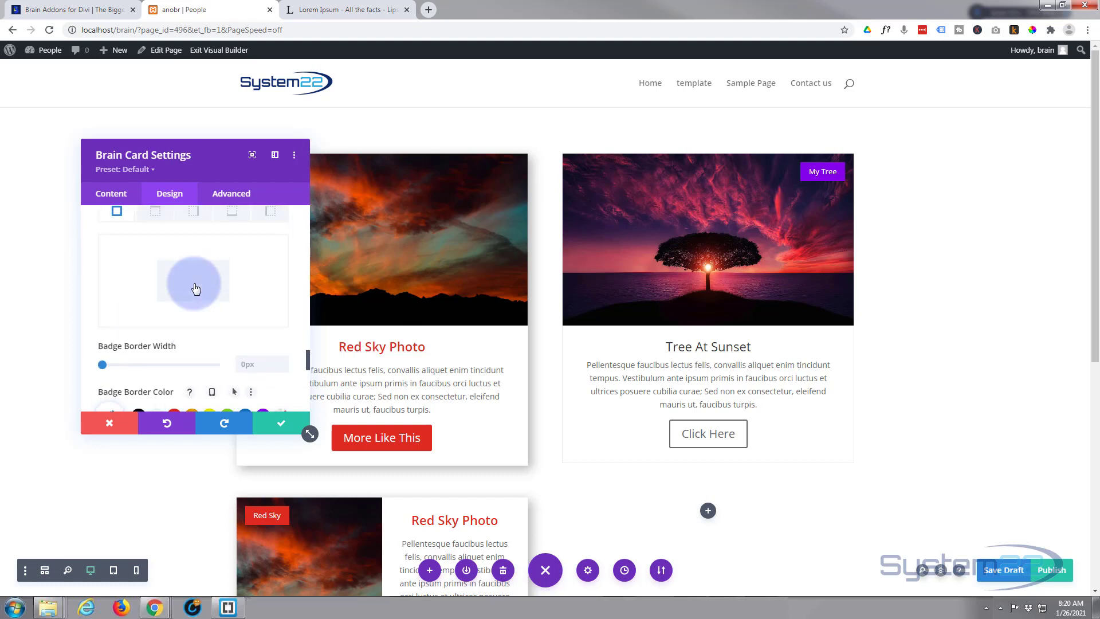
{"action": "scroll", "coordinate": [194, 283], "scroll_direction": "down", "scroll_amount": 1}
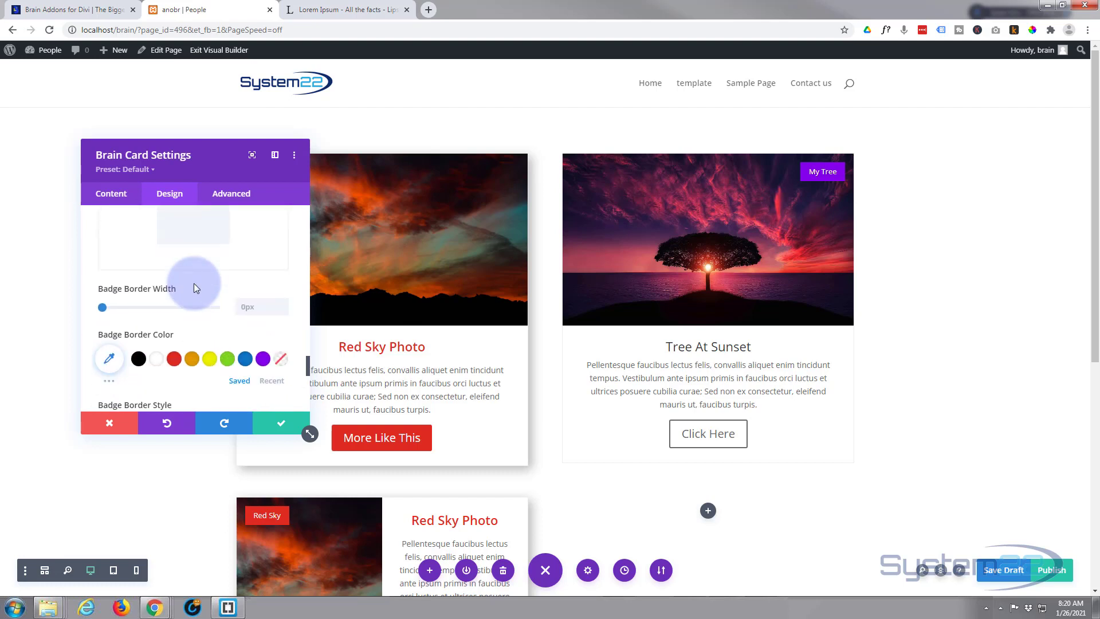
{"action": "left_click", "coordinate": [283, 305]}
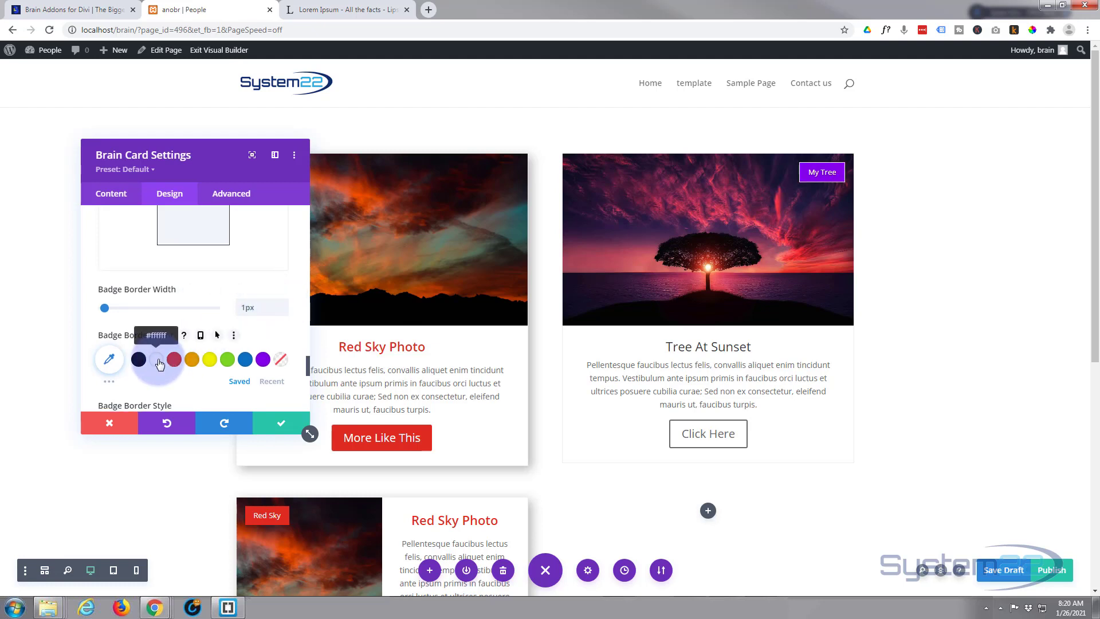
{"action": "left_click", "coordinate": [280, 311]}
- Set the card title's font weight to Semi Bold and its text color to purple
{"action": "scroll", "coordinate": [223, 310], "scroll_direction": "down", "scroll_amount": 3}
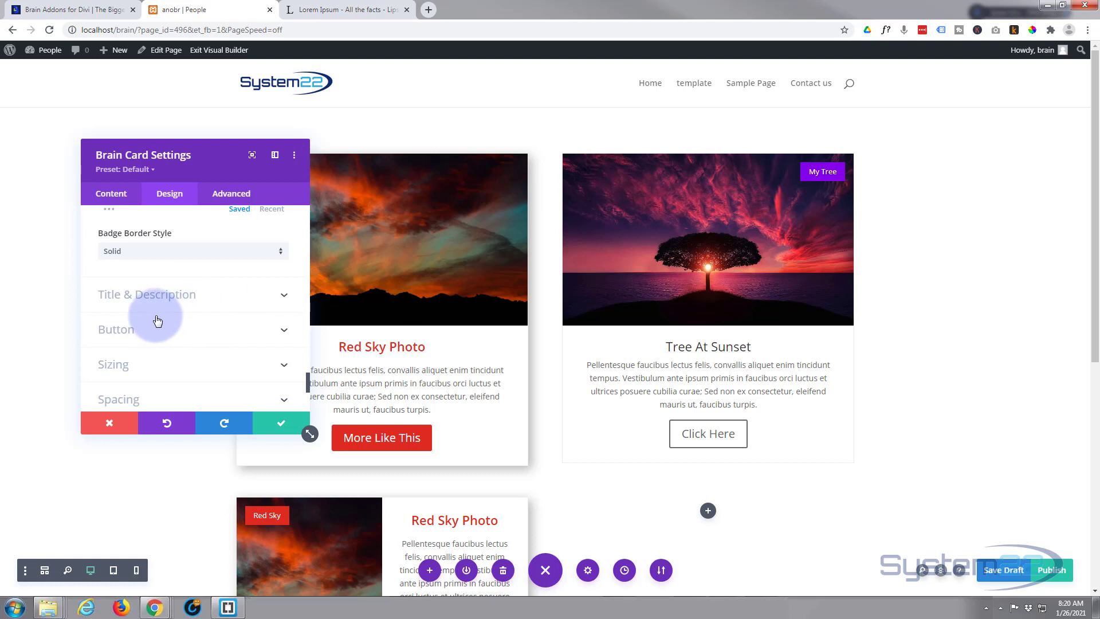
{"action": "left_click", "coordinate": [229, 301]}
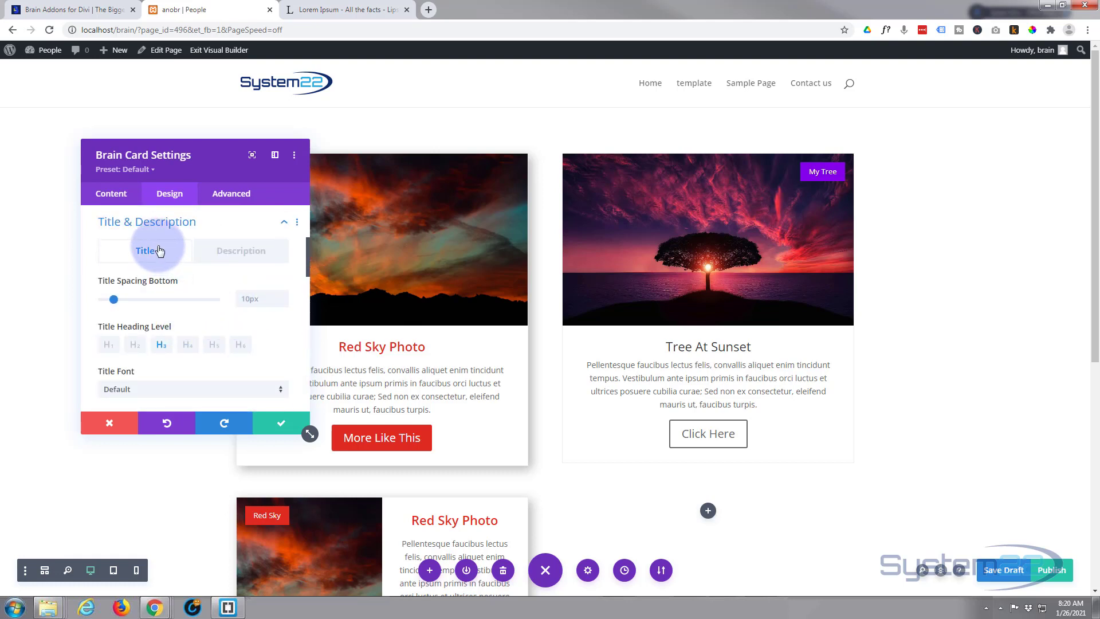
{"action": "scroll", "coordinate": [166, 291], "scroll_direction": "down", "scroll_amount": 2}
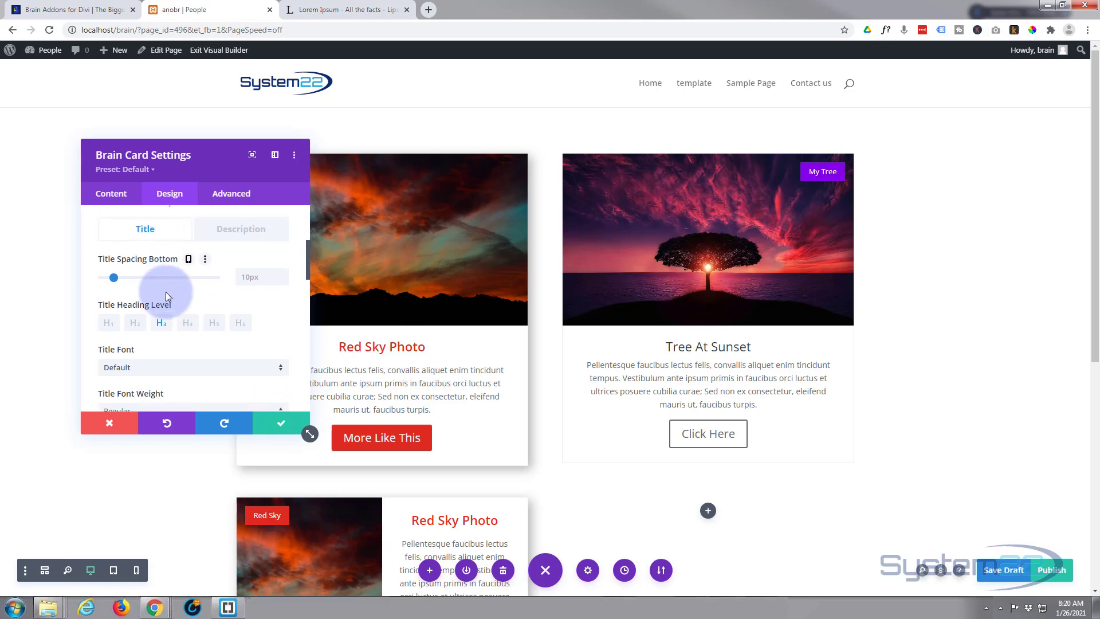
{"action": "scroll", "coordinate": [167, 296], "scroll_direction": "down", "scroll_amount": 2}
{"action": "left_click", "coordinate": [147, 319]}
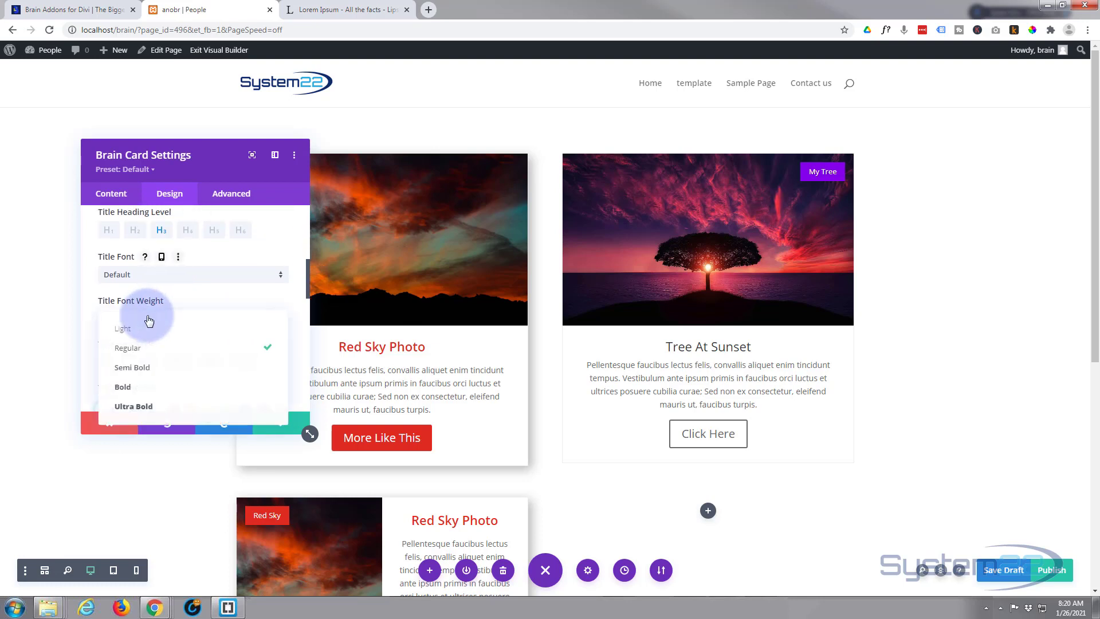
{"action": "left_click", "coordinate": [143, 369]}
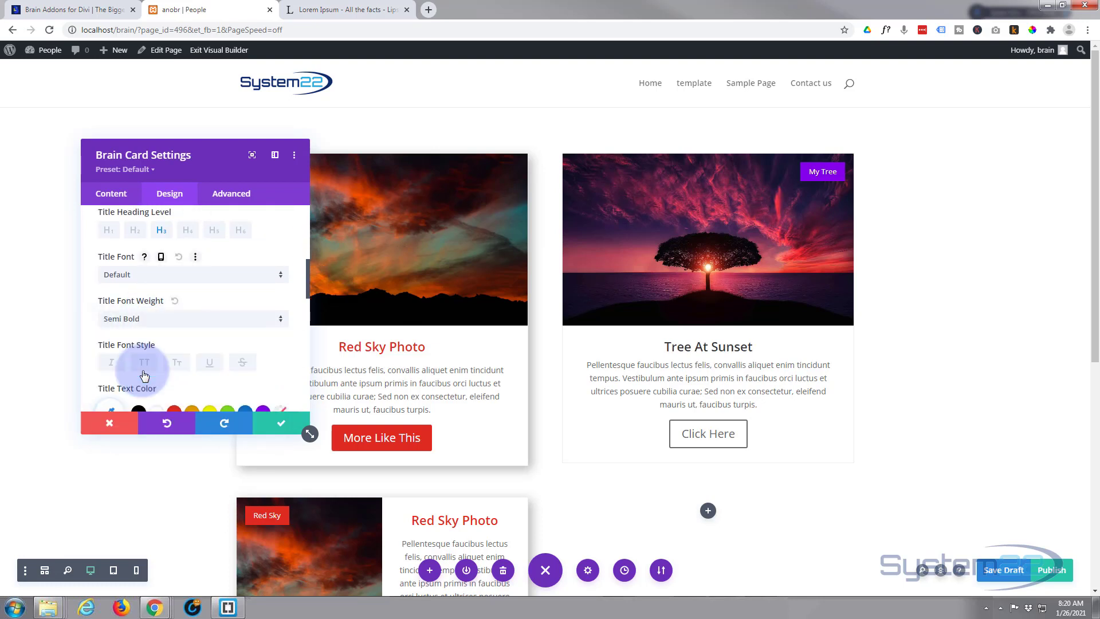
{"action": "scroll", "coordinate": [179, 318], "scroll_direction": "down", "scroll_amount": 2}
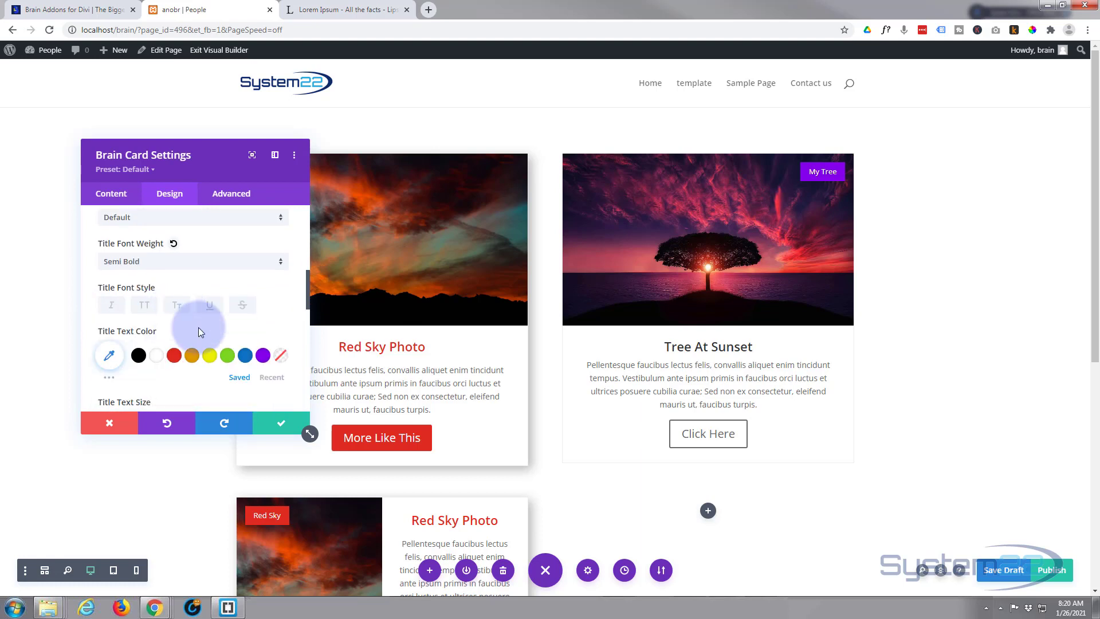
{"action": "left_click", "coordinate": [263, 356]}
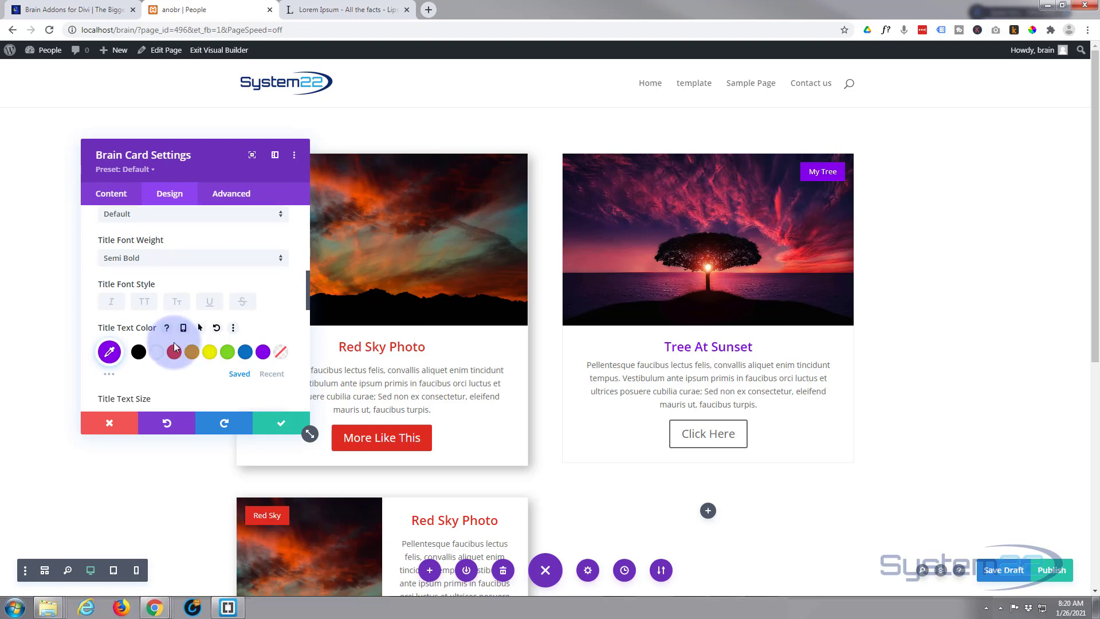
- Set the card title's line height to 1em
{"action": "scroll", "coordinate": [173, 342], "scroll_direction": "down", "scroll_amount": 3}
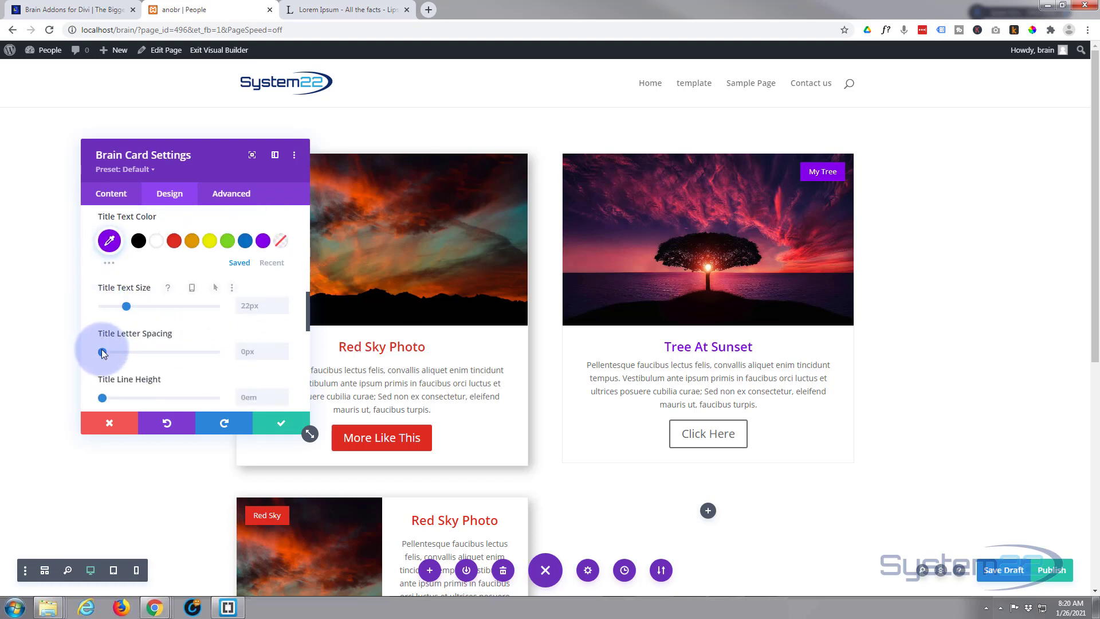
{"action": "scroll", "coordinate": [111, 370], "scroll_direction": "down", "scroll_amount": 1}
{"action": "left_click_drag", "start_coordinate": [102, 341], "coordinate": [78, 342]}
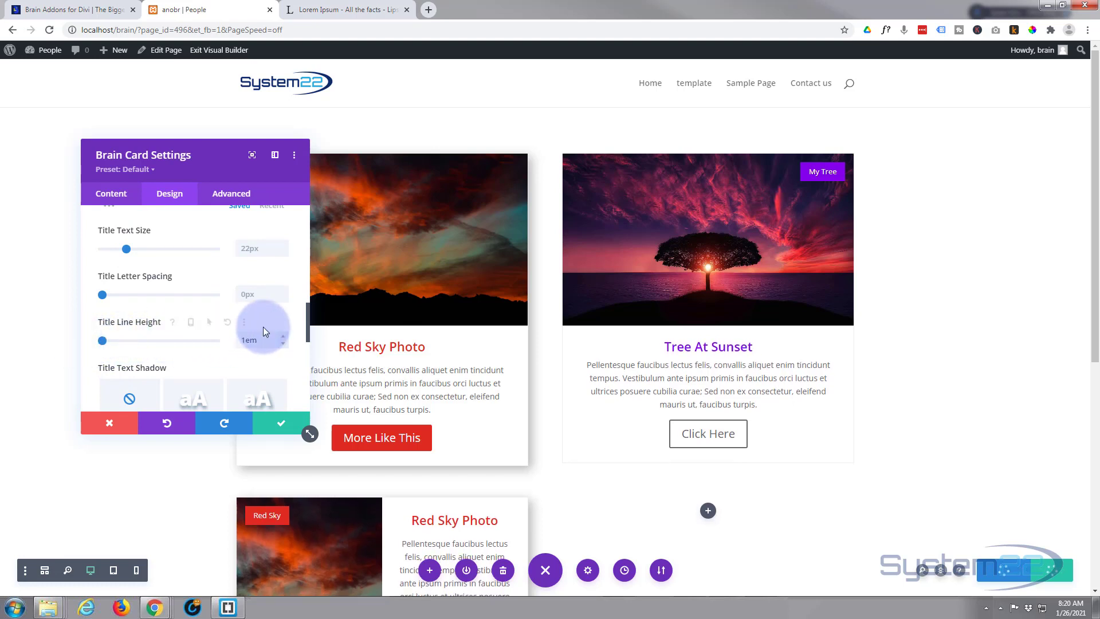
- Look through the card description's font, weight, style, color, letter spacing, line height and text shadow settings
{"action": "scroll", "coordinate": [196, 293], "scroll_direction": "up", "scroll_amount": 5}
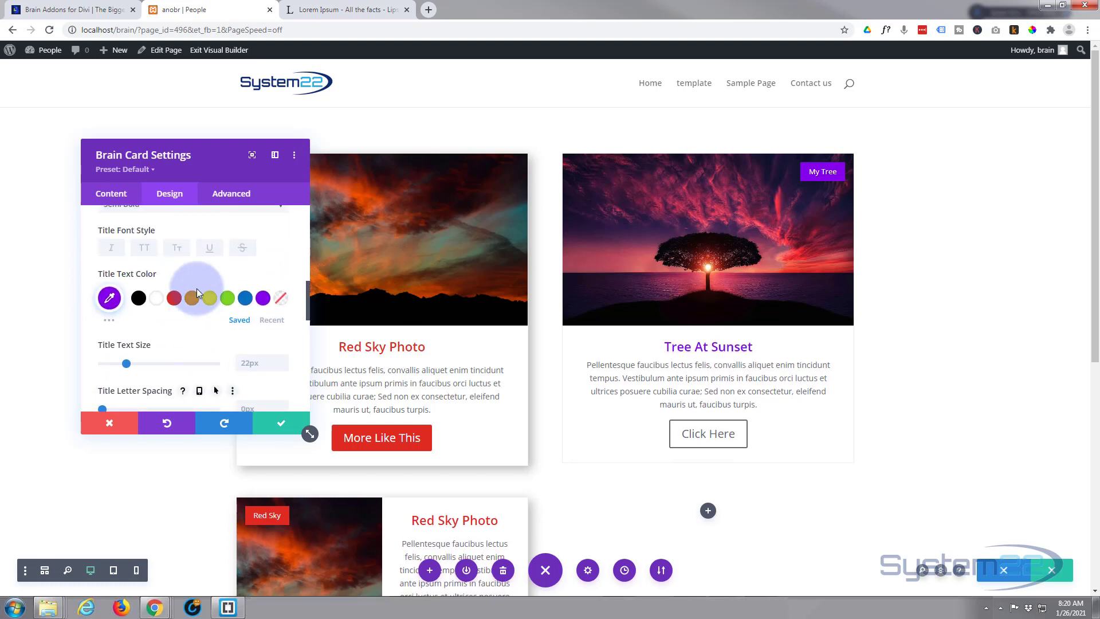
{"action": "scroll", "coordinate": [197, 287], "scroll_direction": "up", "scroll_amount": 2}
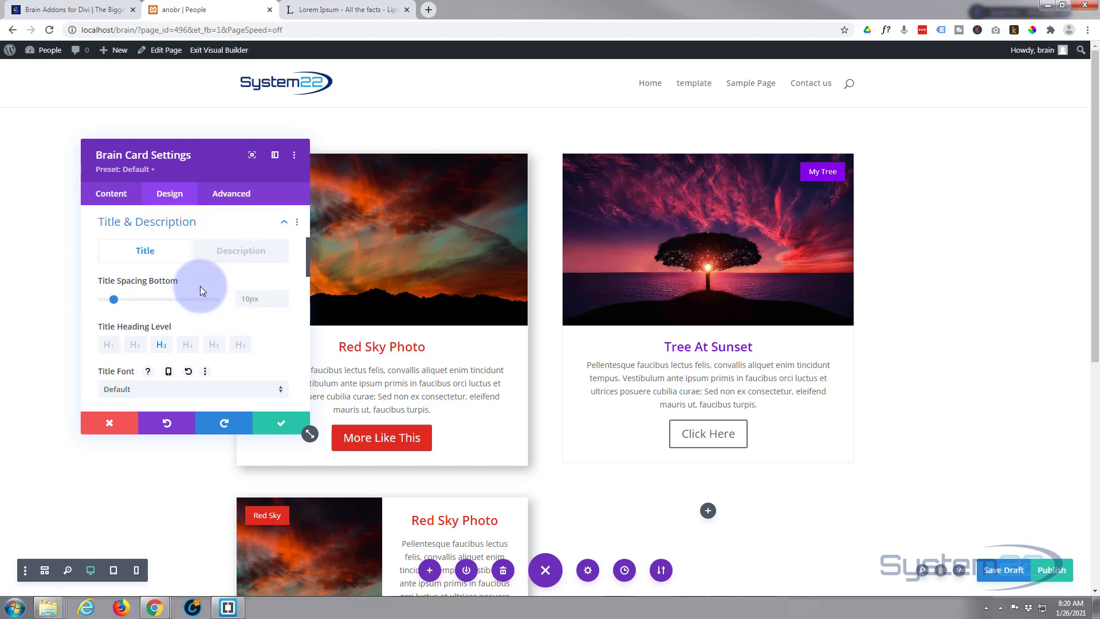
{"action": "left_click", "coordinate": [241, 254]}
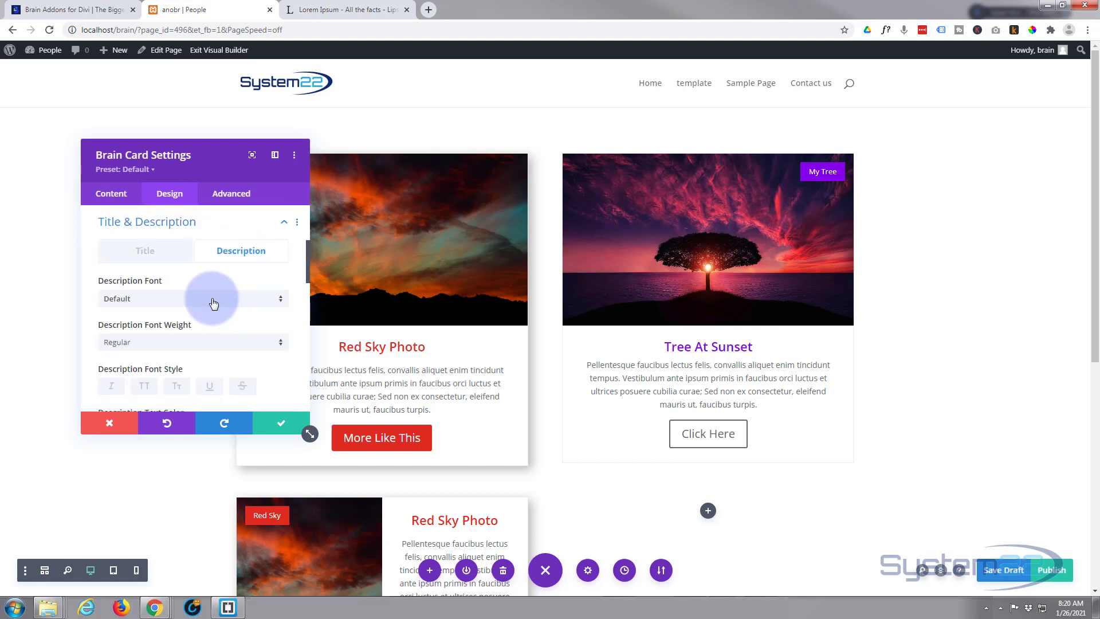
{"action": "scroll", "coordinate": [156, 284], "scroll_direction": "down", "scroll_amount": 1}
{"action": "scroll", "coordinate": [156, 284], "scroll_direction": "down", "scroll_amount": 4}
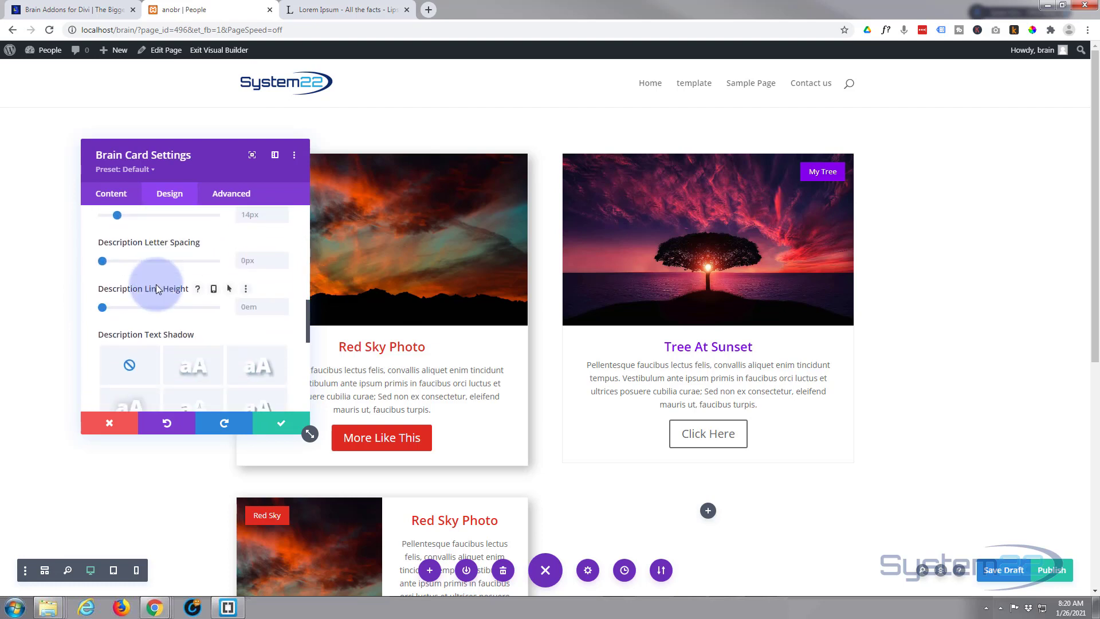
{"action": "scroll", "coordinate": [156, 285], "scroll_direction": "down", "scroll_amount": 1}
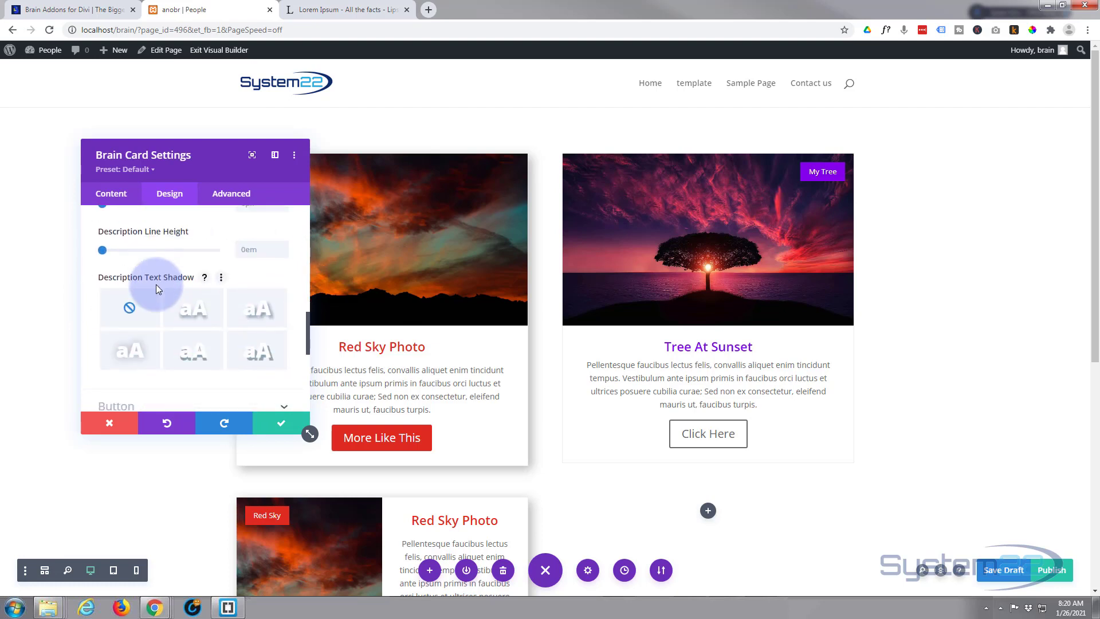
{"action": "scroll", "coordinate": [156, 284], "scroll_direction": "down", "scroll_amount": 2}
{"action": "scroll", "coordinate": [230, 285], "scroll_direction": "up", "scroll_amount": 6}
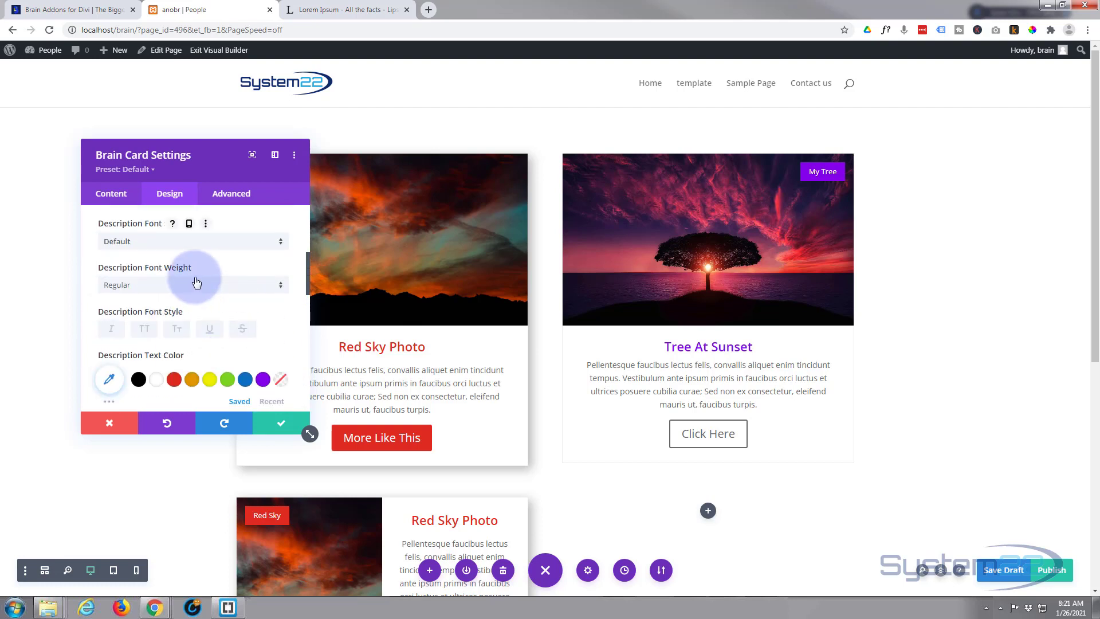
- Set the spacing below the card title to 16px
{"action": "scroll", "coordinate": [189, 281], "scroll_direction": "up", "scroll_amount": 2}
{"action": "left_click", "coordinate": [138, 306]}
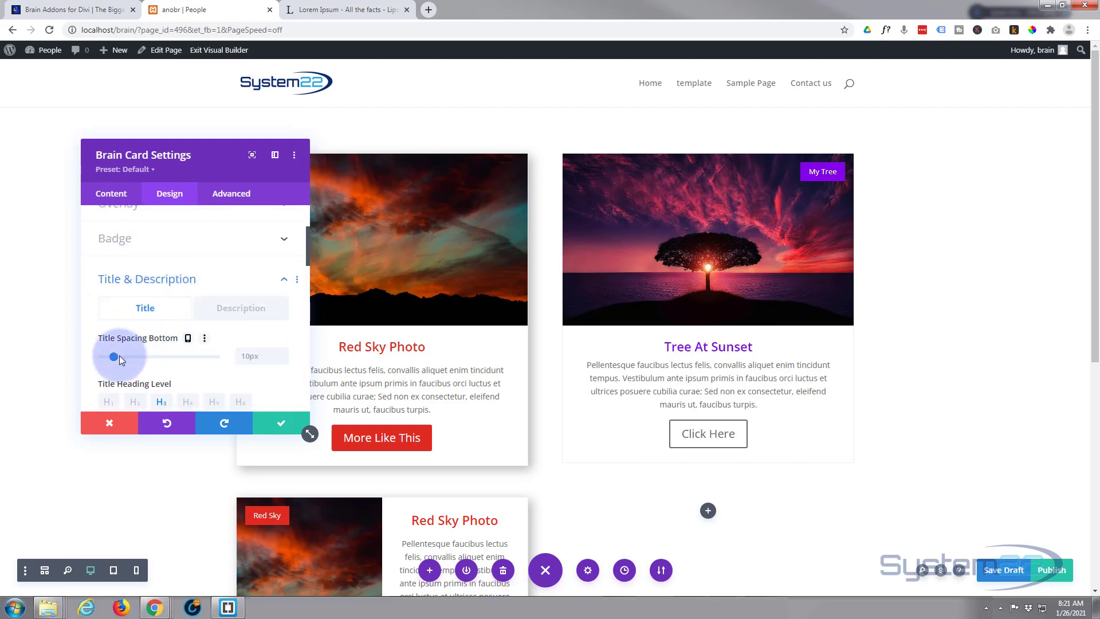
{"action": "left_click_drag", "start_coordinate": [119, 355], "coordinate": [122, 354]}
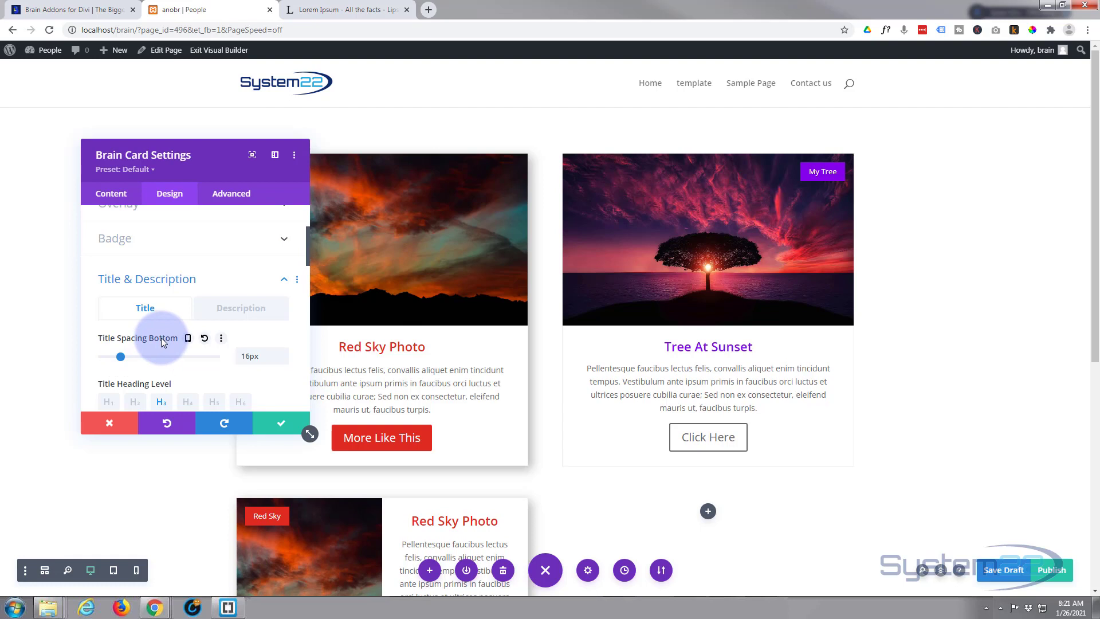
- Enable custom styles for the card's button
{"action": "scroll", "coordinate": [162, 337], "scroll_direction": "down", "scroll_amount": 5}
{"action": "scroll", "coordinate": [167, 329], "scroll_direction": "down", "scroll_amount": 6}
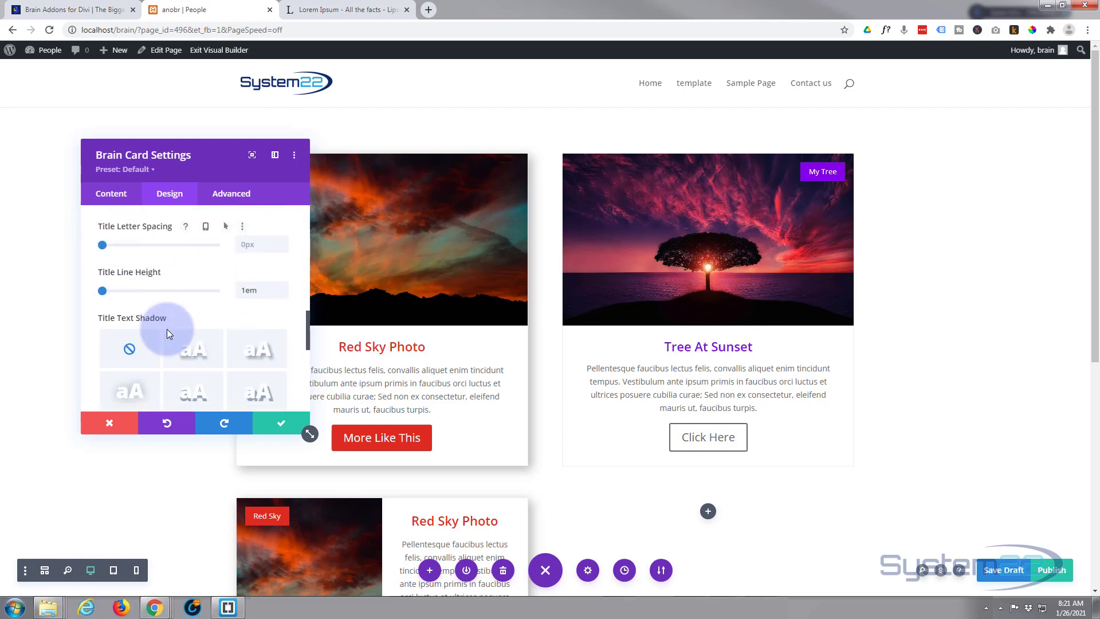
{"action": "left_click", "coordinate": [175, 332]}
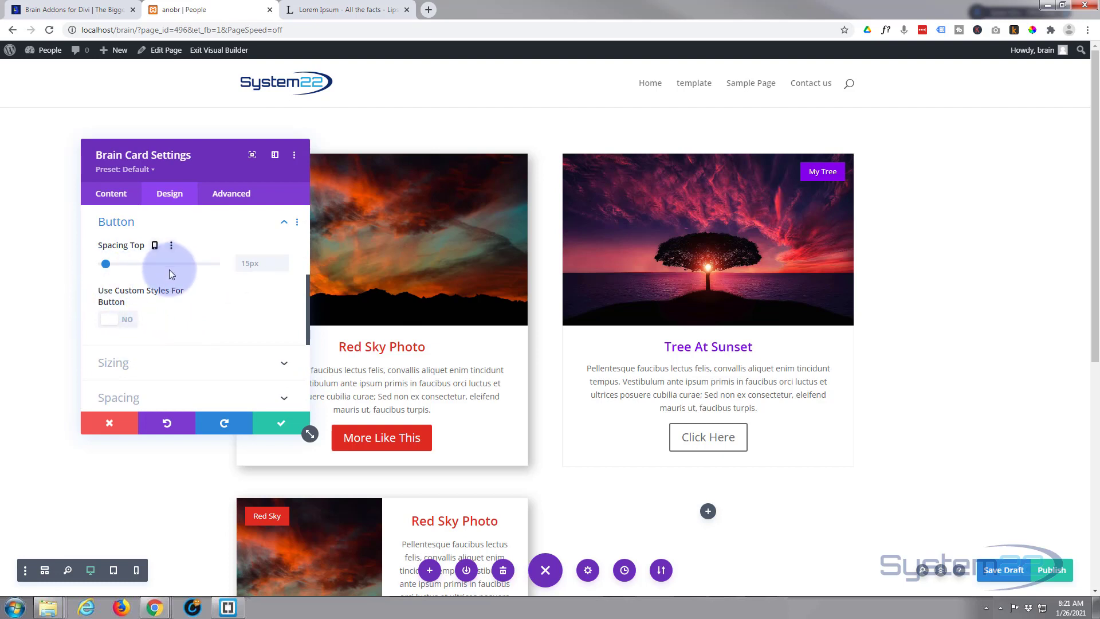
{"action": "left_click", "coordinate": [127, 319]}
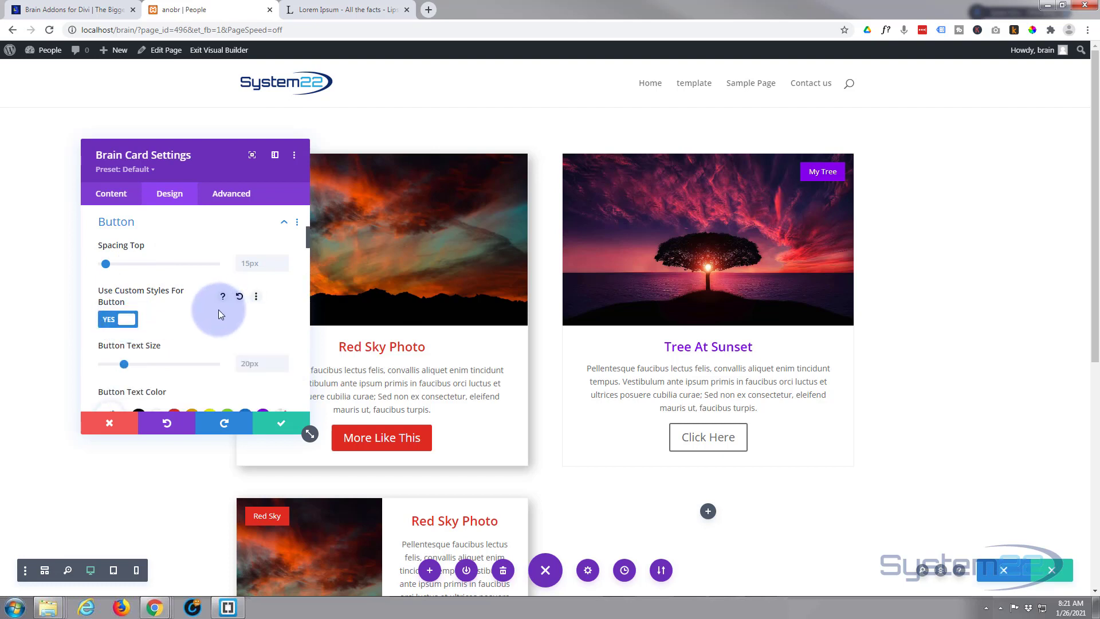
{"action": "scroll", "coordinate": [219, 309], "scroll_direction": "down", "scroll_amount": 1}
{"action": "scroll", "coordinate": [209, 312], "scroll_direction": "down", "scroll_amount": 1}
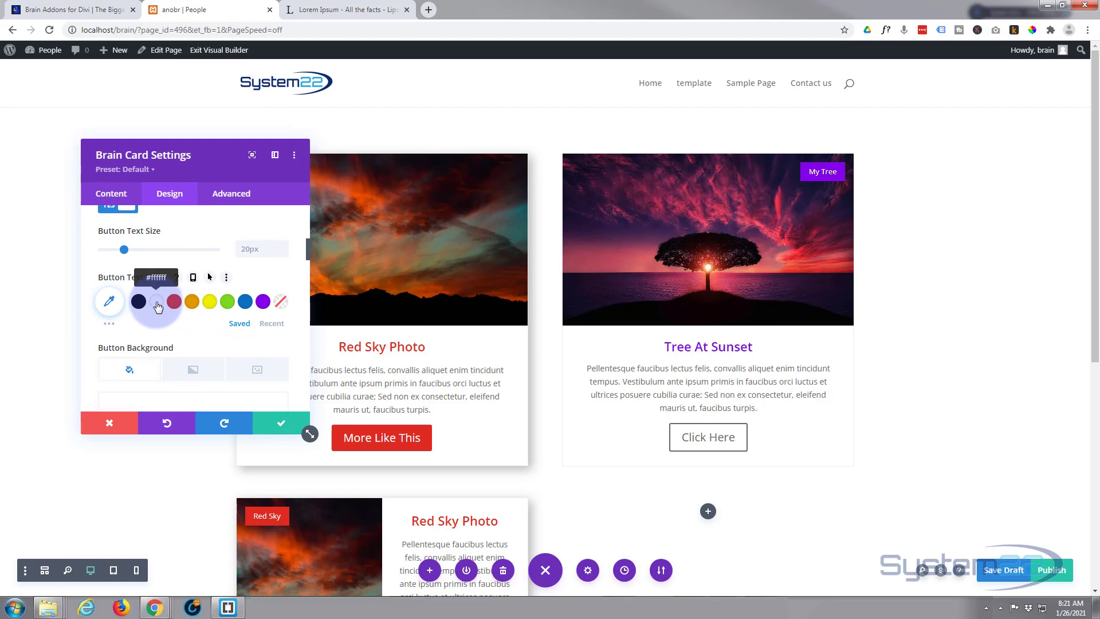
- Set the card button's text color to white #ffffff and its background to purple #8300e9
{"action": "left_click", "coordinate": [157, 307]}
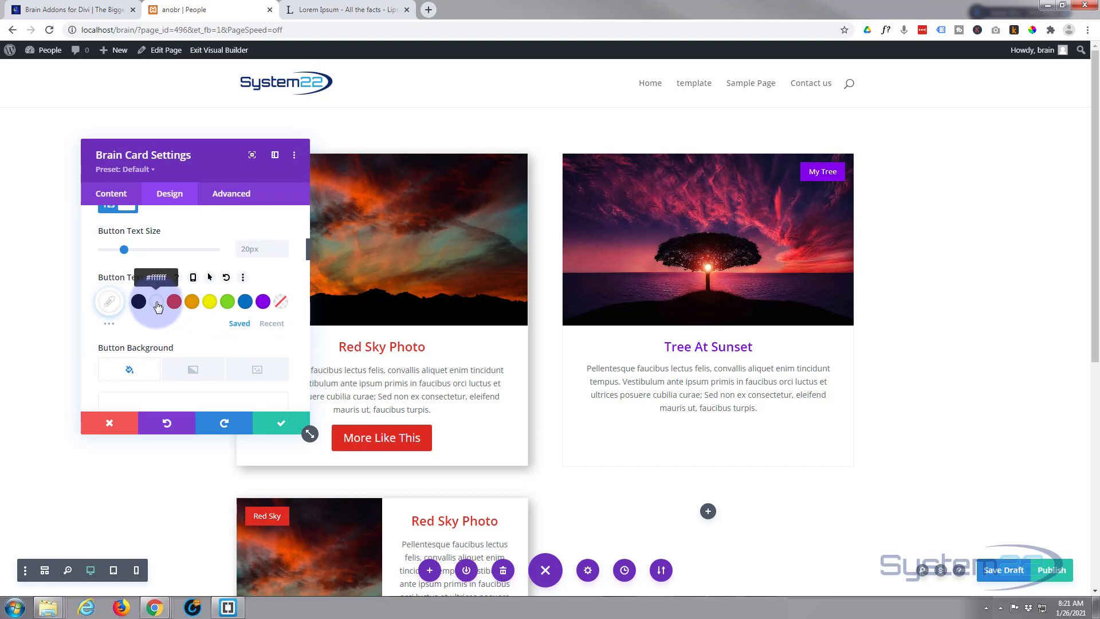
{"action": "scroll", "coordinate": [158, 307], "scroll_direction": "down", "scroll_amount": 2}
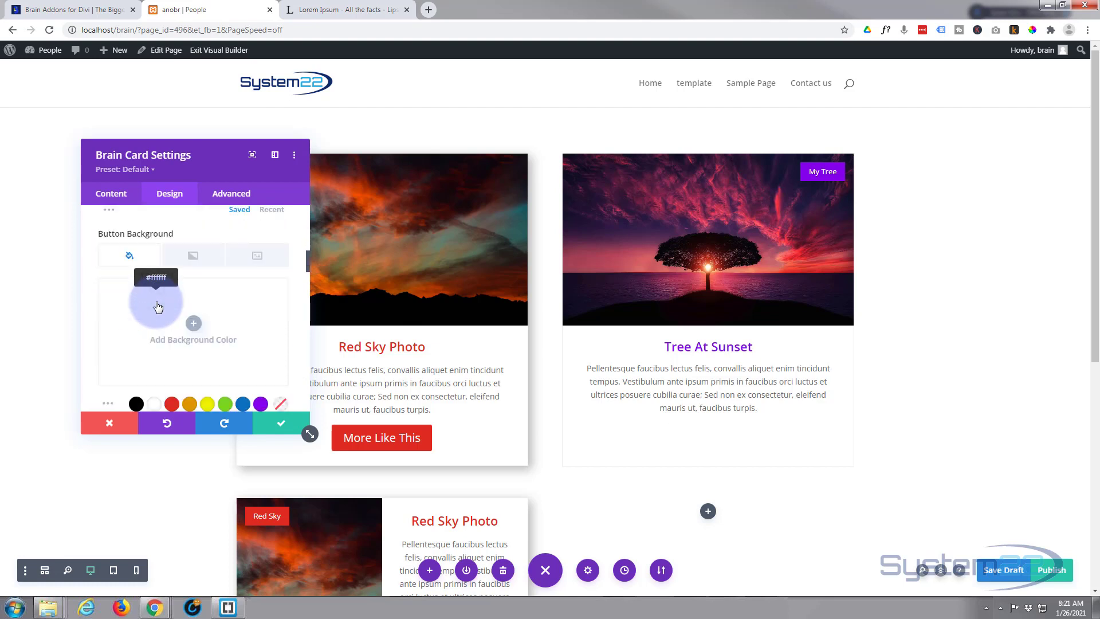
{"action": "left_click", "coordinate": [261, 404]}
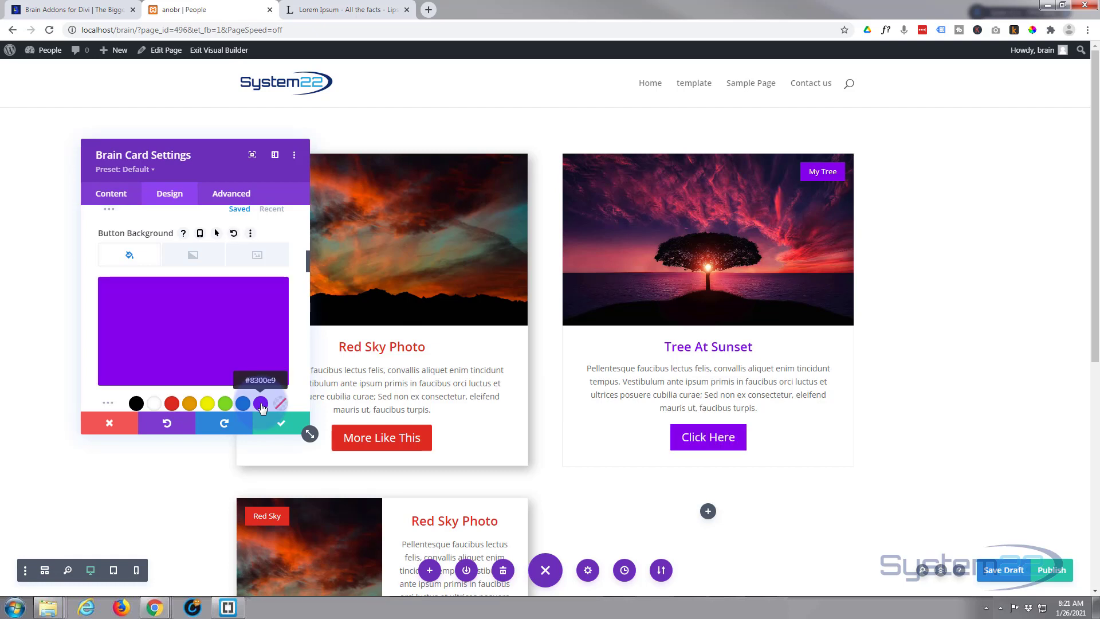
- Give the card button a black background for its hover state
{"action": "scroll", "coordinate": [182, 349], "scroll_direction": "up", "scroll_amount": 1}
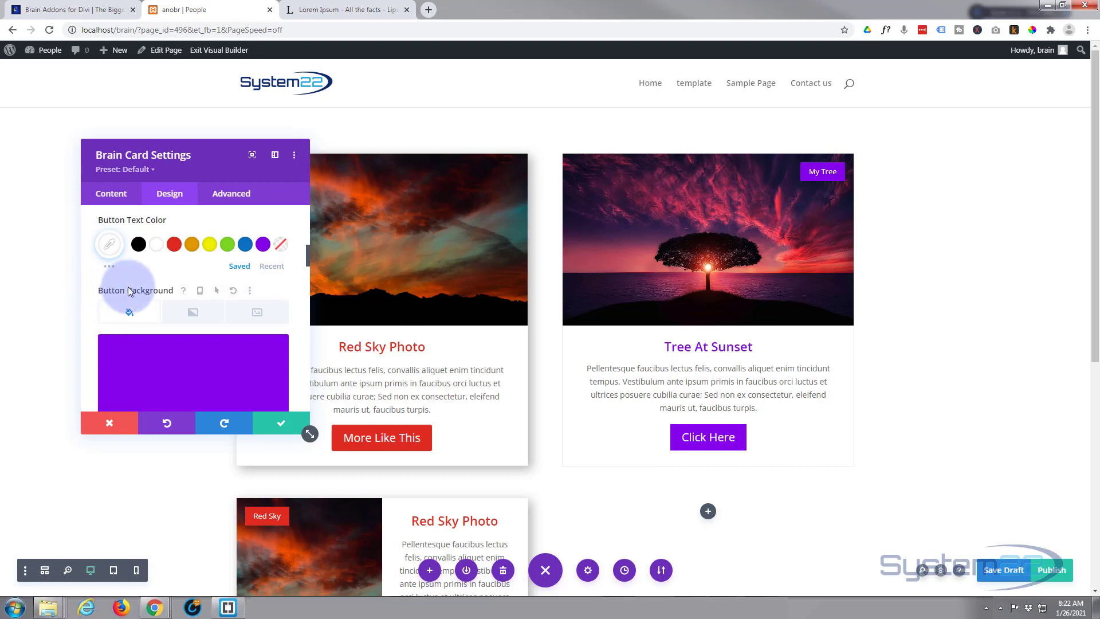
{"action": "left_click", "coordinate": [218, 292]}
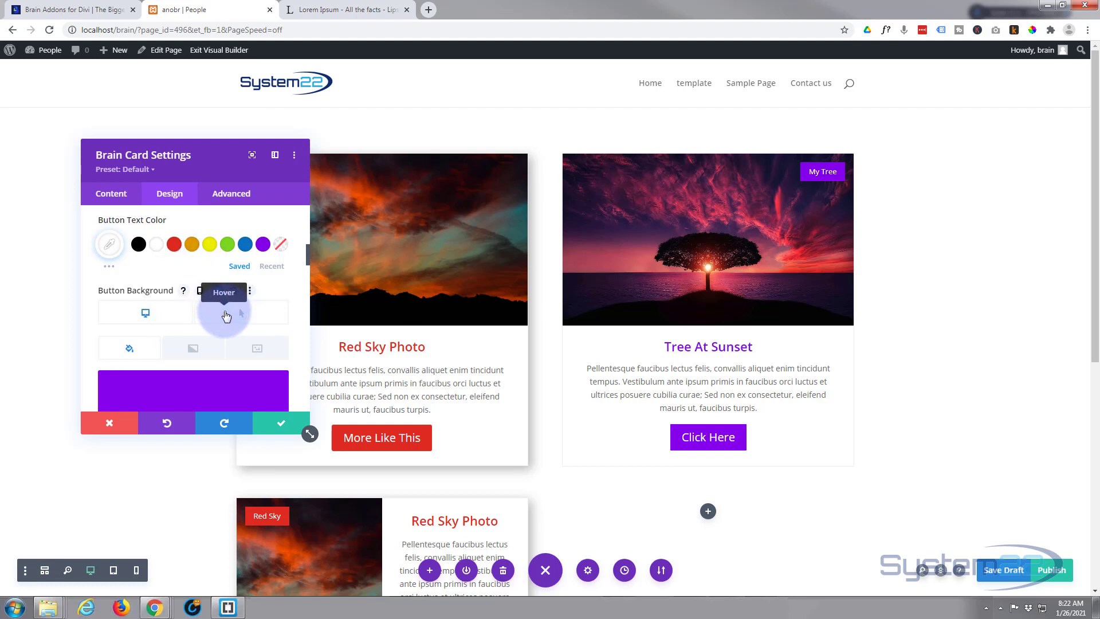
{"action": "left_click", "coordinate": [232, 315]}
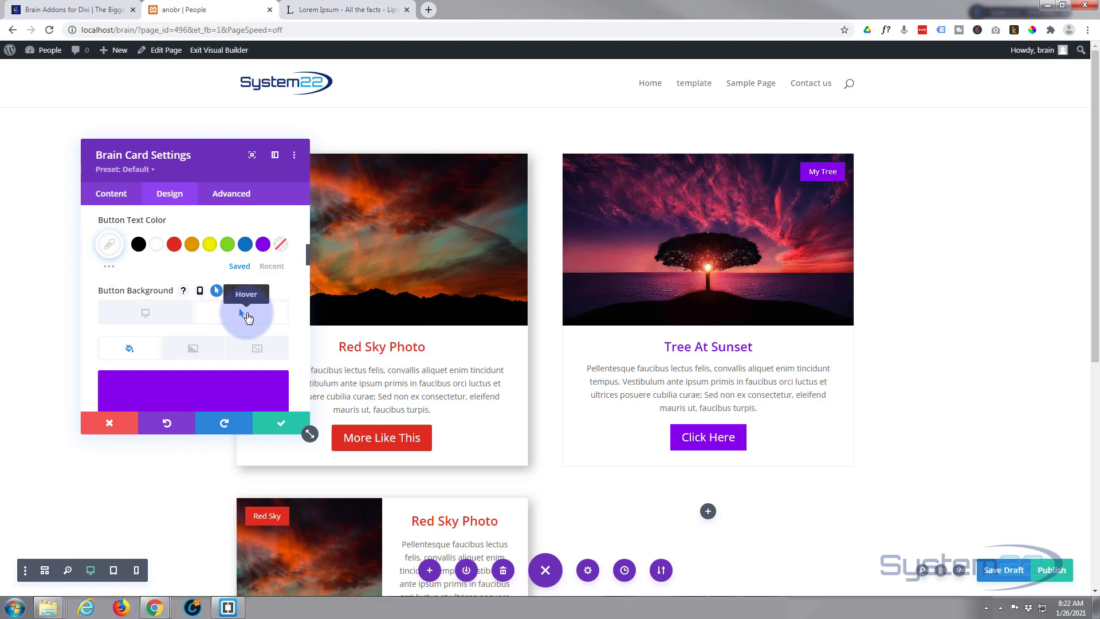
{"action": "scroll", "coordinate": [248, 318], "scroll_direction": "down", "scroll_amount": 1}
{"action": "scroll", "coordinate": [248, 318], "scroll_direction": "down", "scroll_amount": 3}
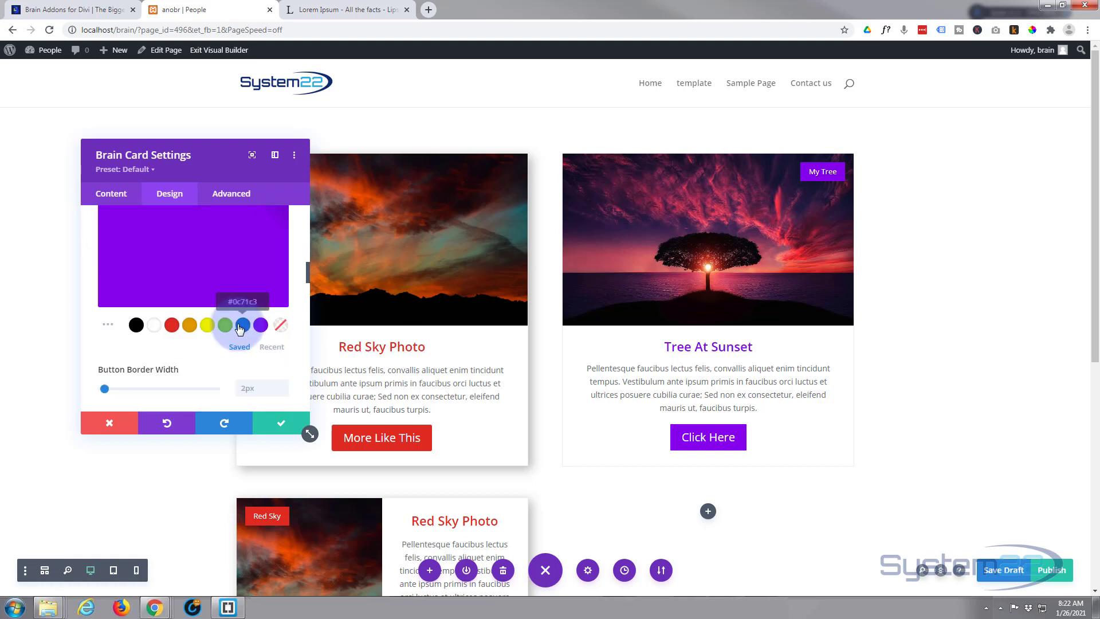
{"action": "left_click", "coordinate": [138, 327]}
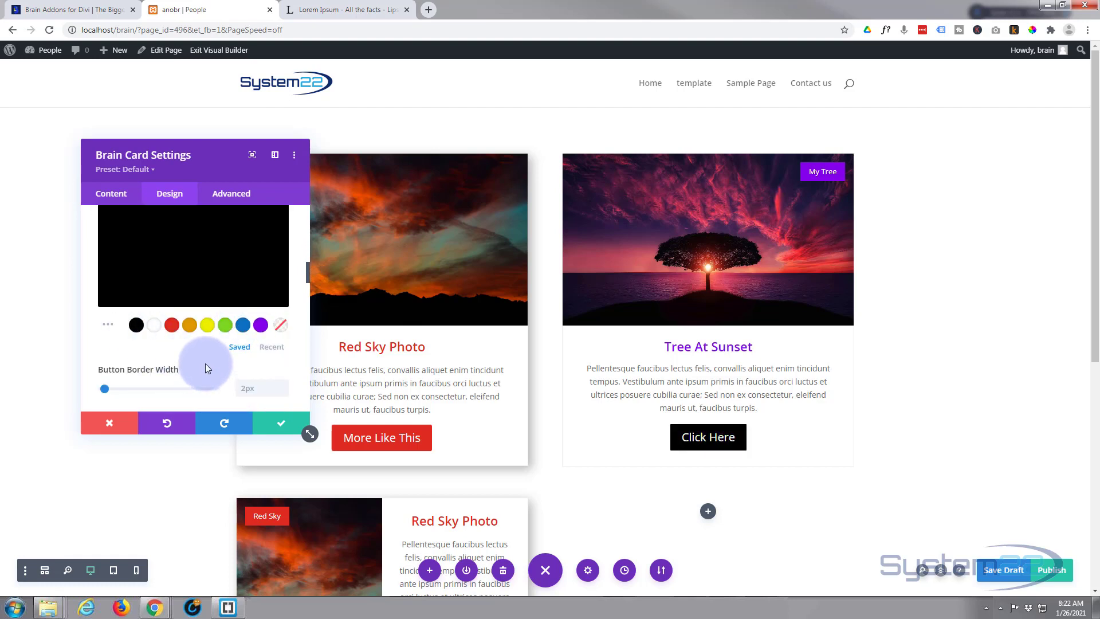
- Set the button's border width to 0px and return the button background setting to its desktop state
{"action": "scroll", "coordinate": [205, 363], "scroll_direction": "down", "scroll_amount": 2}
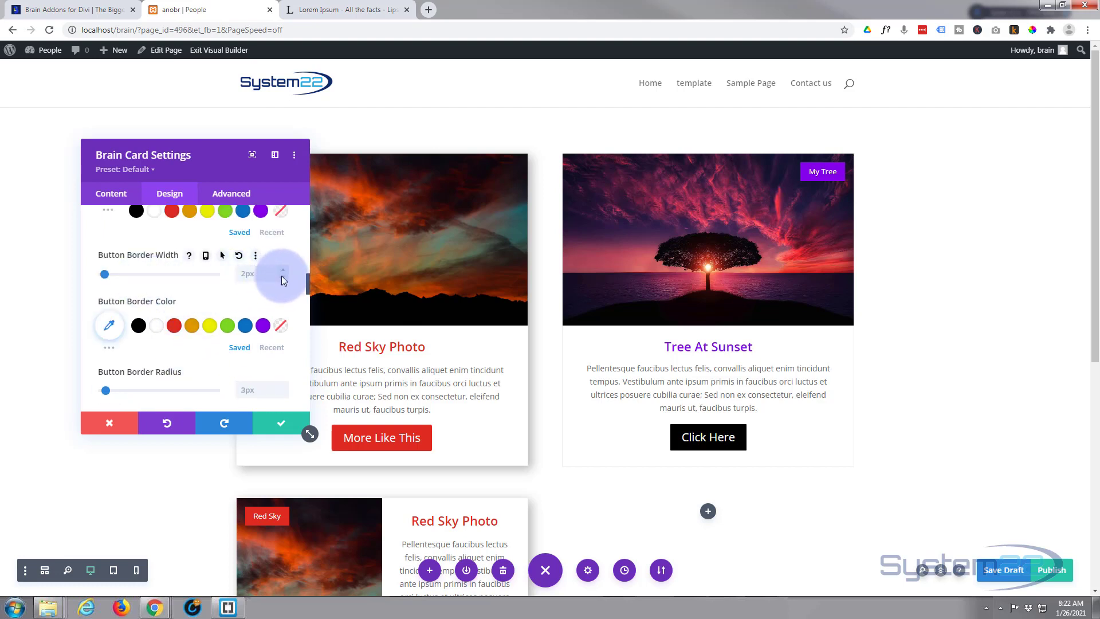
{"action": "left_click", "coordinate": [281, 279]}
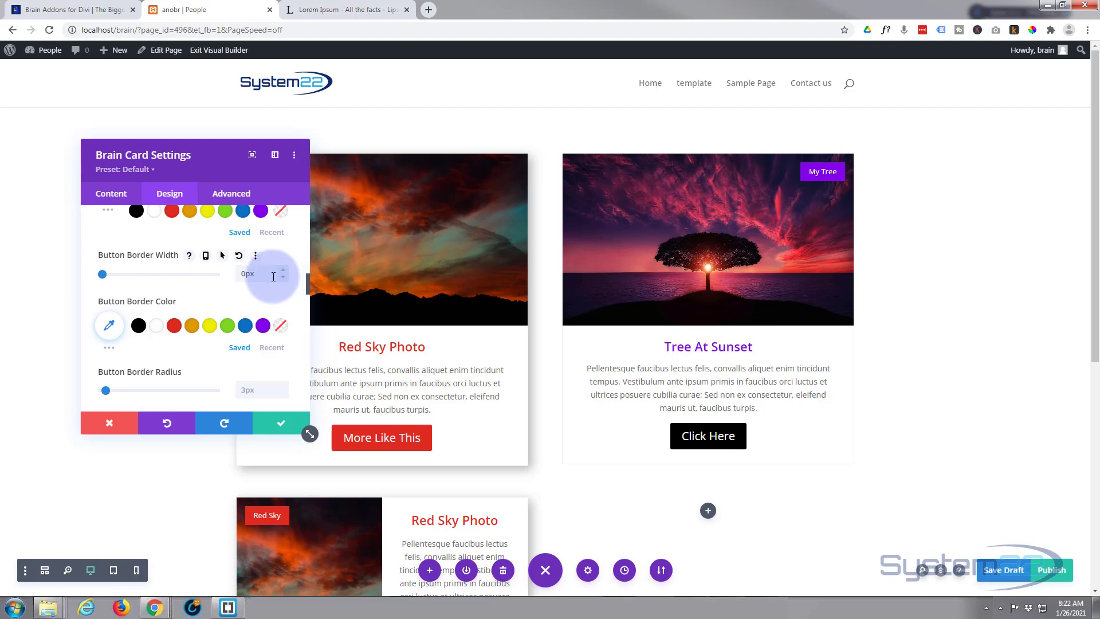
{"action": "scroll", "coordinate": [211, 301], "scroll_direction": "up", "scroll_amount": 4}
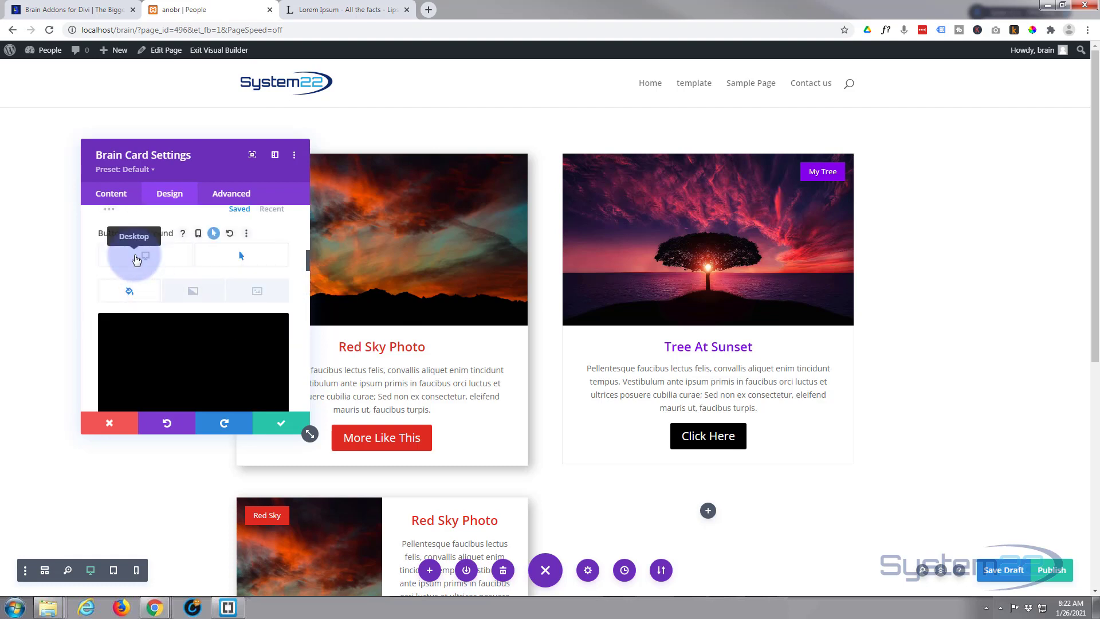
{"action": "left_click", "coordinate": [144, 257]}
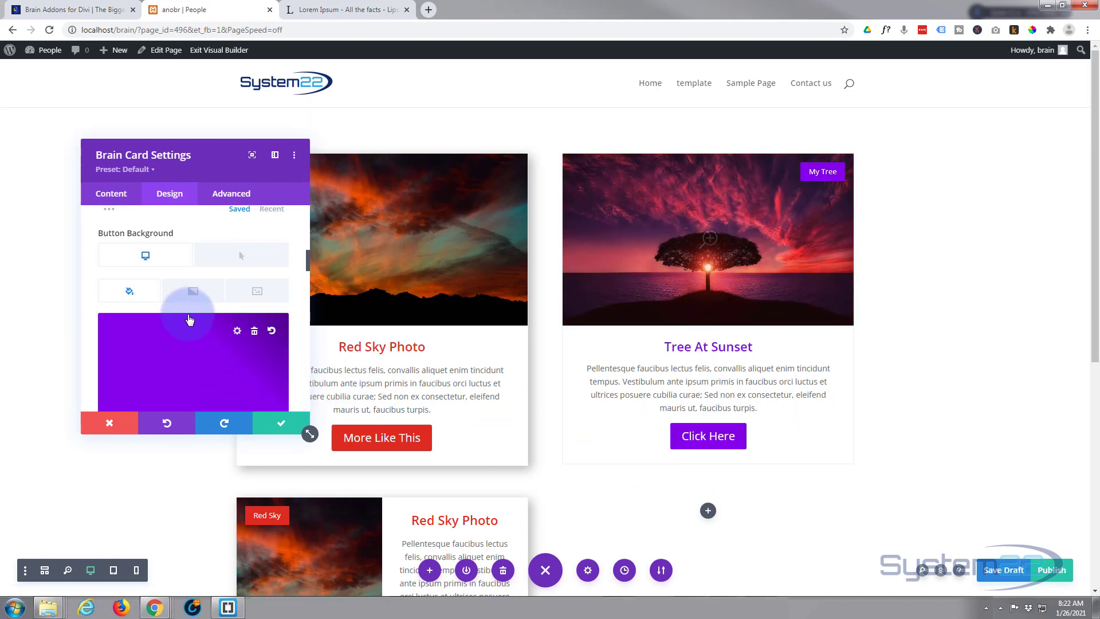
- Try turning off the button's icon and enable it again
{"action": "scroll", "coordinate": [104, 307], "scroll_direction": "down", "scroll_amount": 2}
{"action": "scroll", "coordinate": [91, 312], "scroll_direction": "down", "scroll_amount": 4}
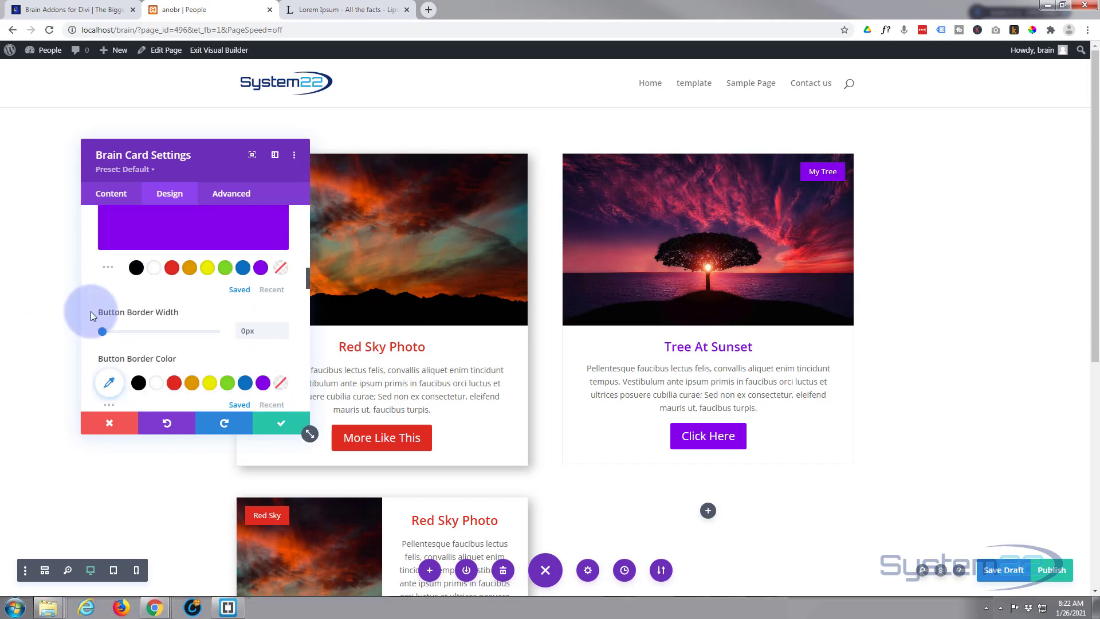
{"action": "scroll", "coordinate": [91, 311], "scroll_direction": "down", "scroll_amount": 2}
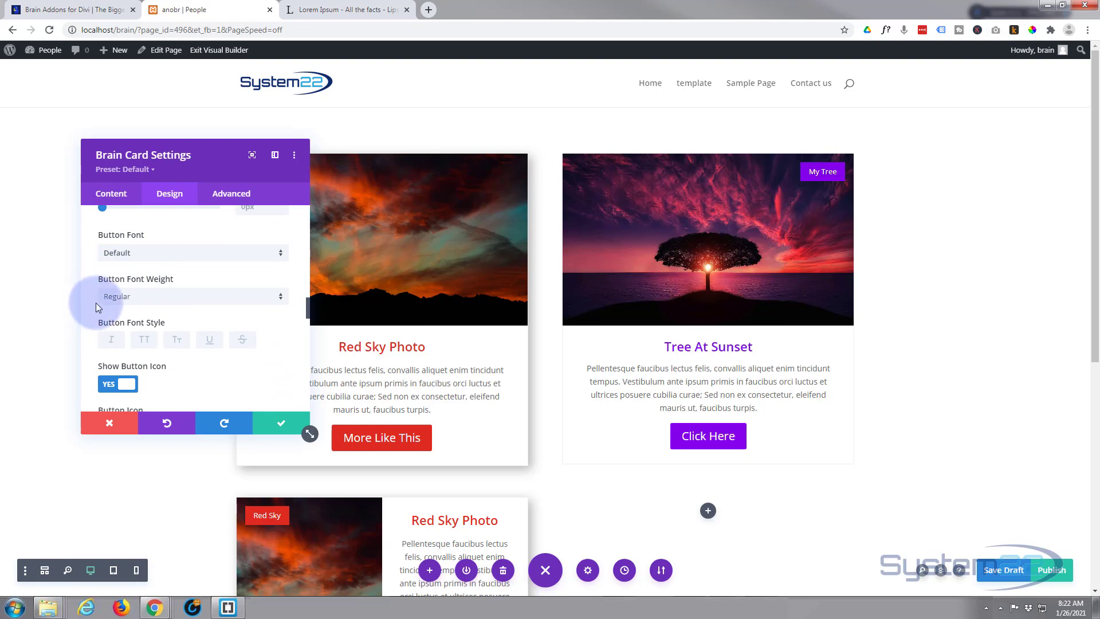
{"action": "scroll", "coordinate": [95, 303], "scroll_direction": "down", "scroll_amount": 3}
{"action": "scroll", "coordinate": [87, 296], "scroll_direction": "up", "scroll_amount": 1}
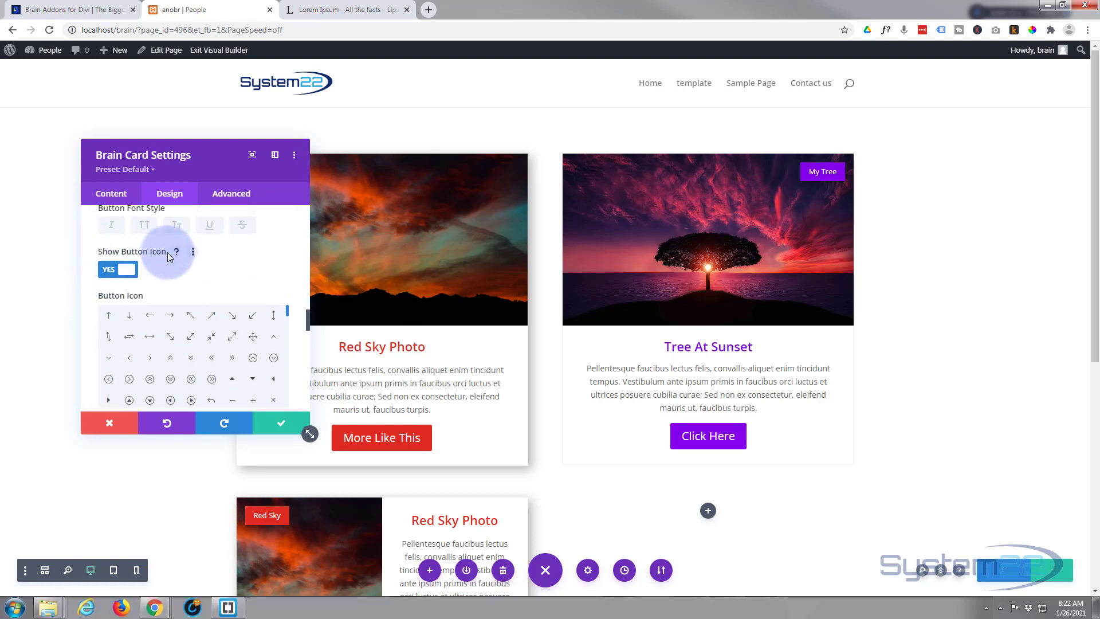
{"action": "left_click", "coordinate": [111, 273]}
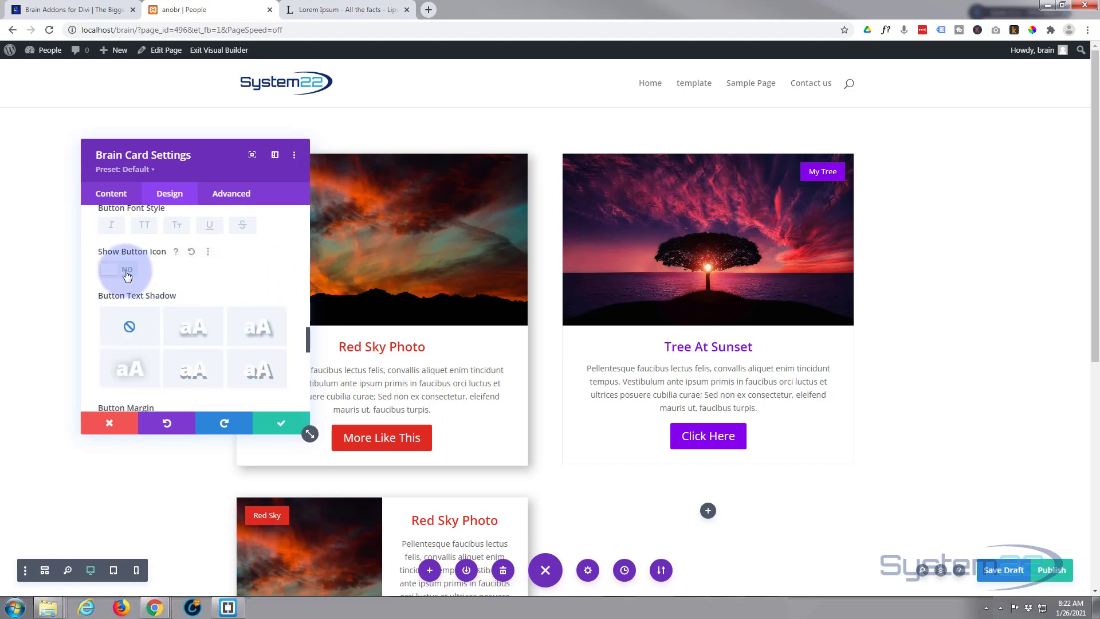
{"action": "left_click", "coordinate": [127, 276]}
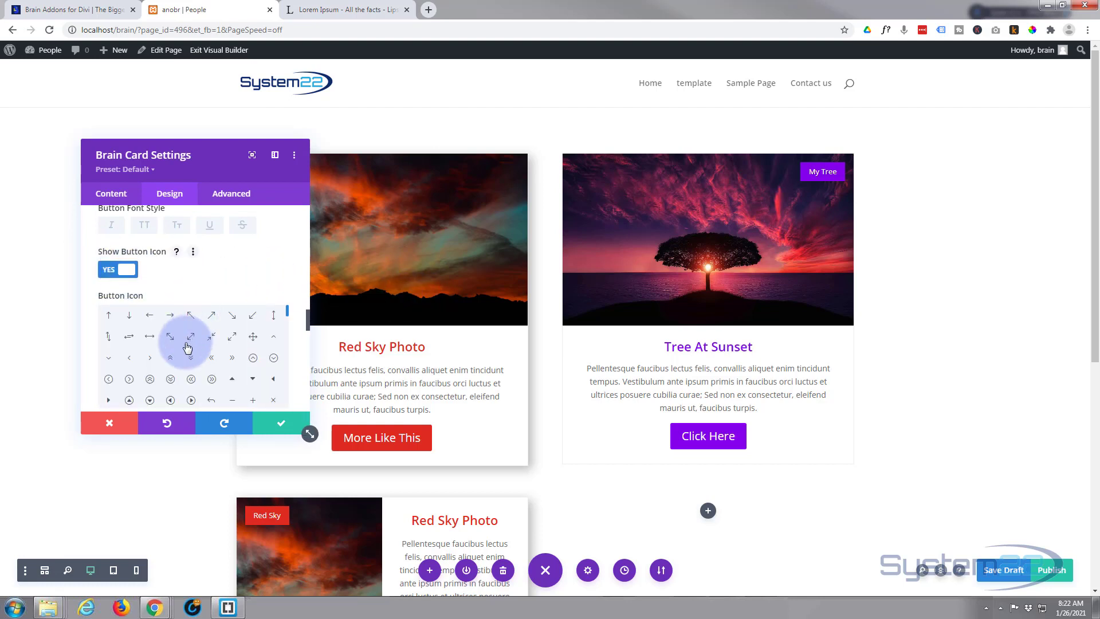
- Browse the button icon choices and disable showing the icon only on hover
{"action": "scroll", "coordinate": [184, 354], "scroll_direction": "down", "scroll_amount": 5}
{"action": "scroll", "coordinate": [184, 357], "scroll_direction": "up", "scroll_amount": 5}
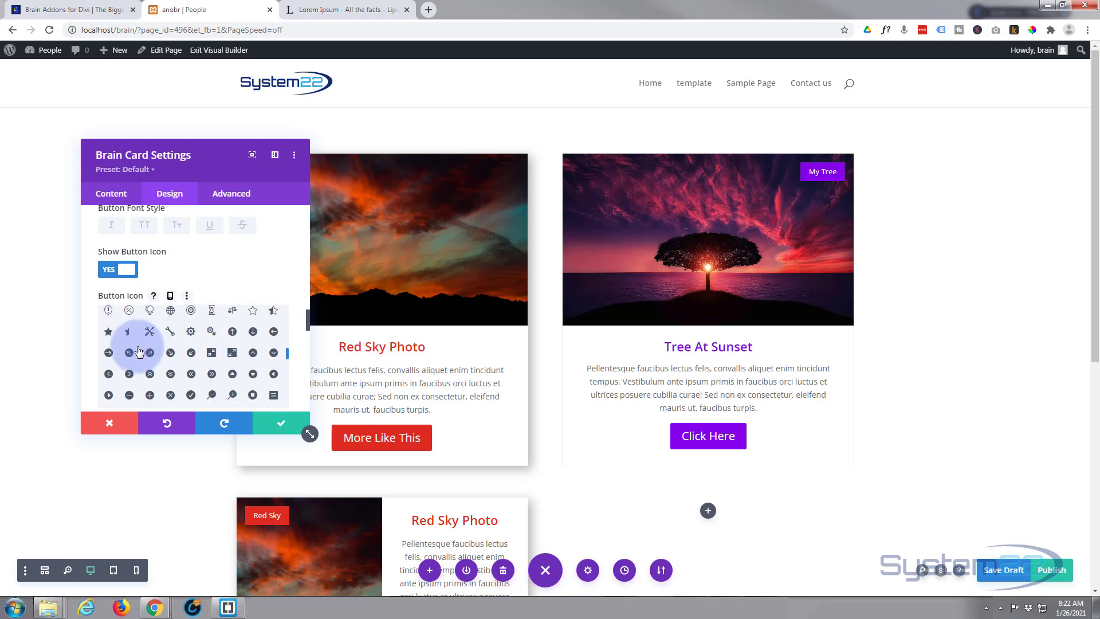
{"action": "scroll", "coordinate": [87, 333], "scroll_direction": "down", "scroll_amount": 2}
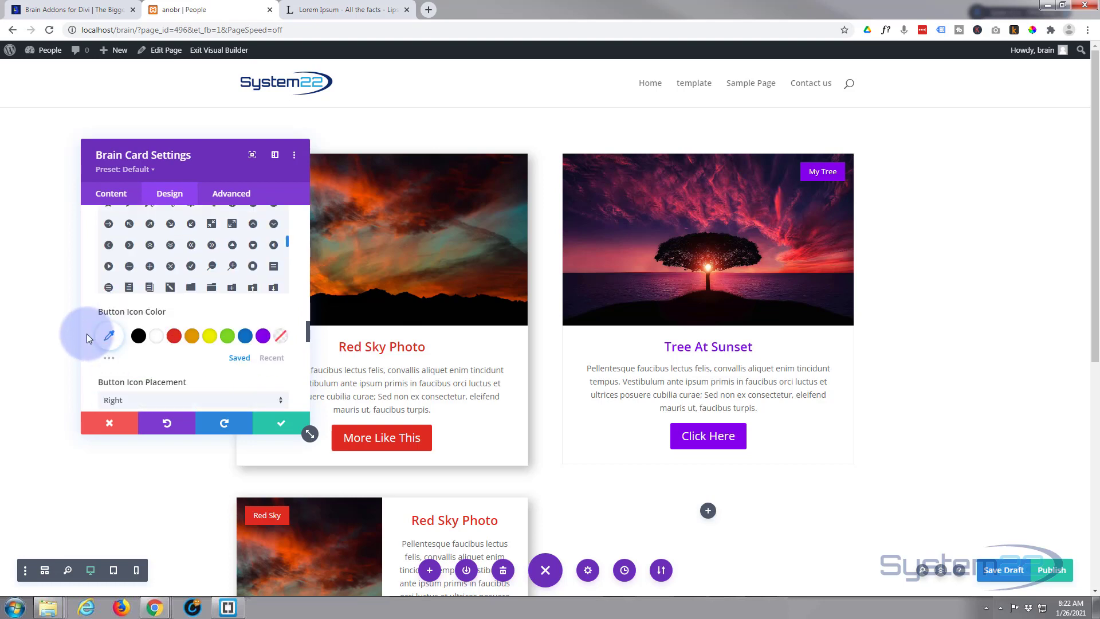
{"action": "scroll", "coordinate": [87, 334], "scroll_direction": "down", "scroll_amount": 2}
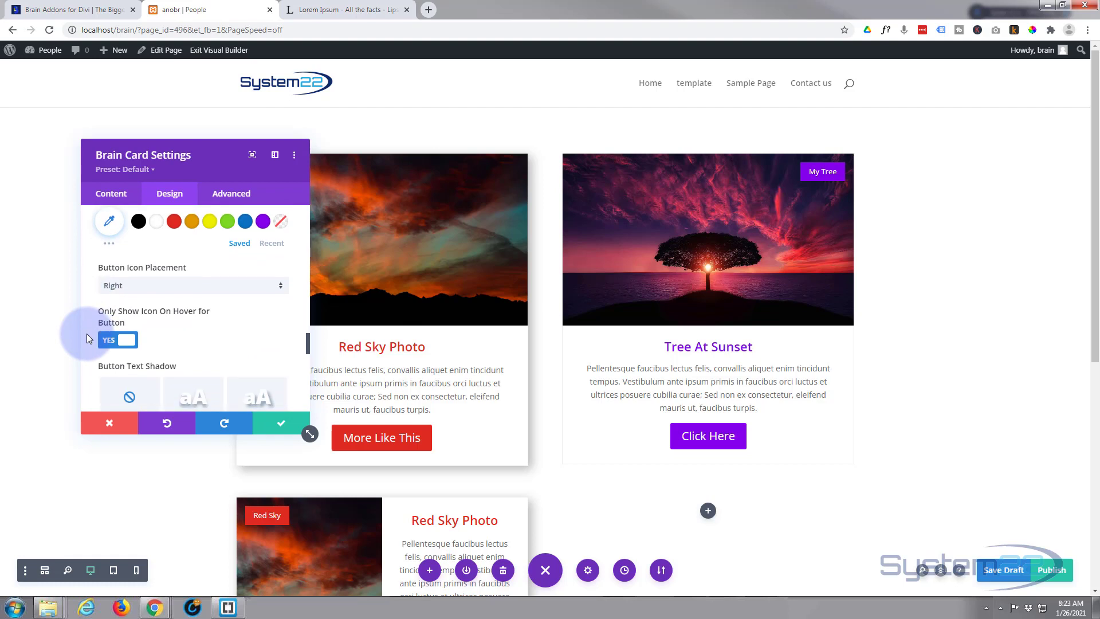
{"action": "left_click", "coordinate": [124, 341]}
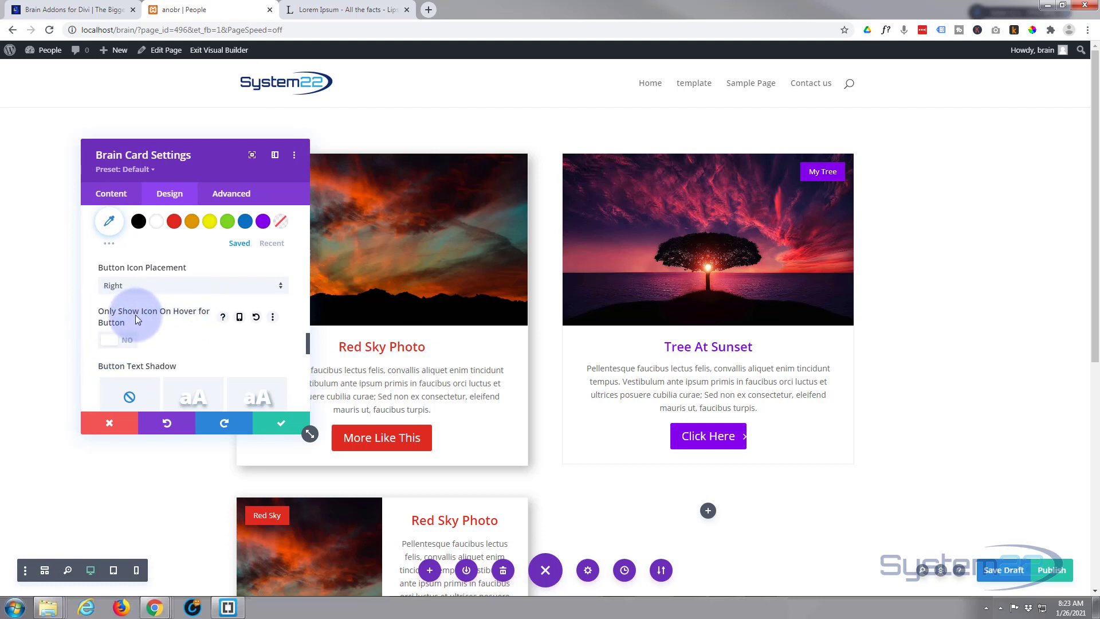
- Turn off the card button's icon
{"action": "scroll", "coordinate": [135, 314], "scroll_direction": "up", "scroll_amount": 3}
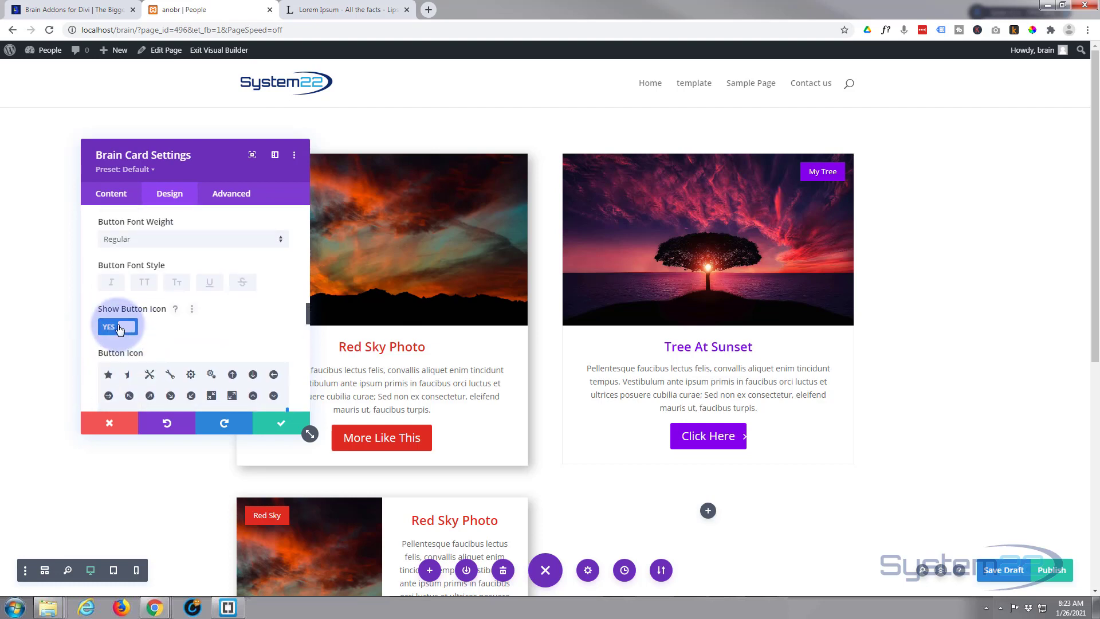
{"action": "left_click", "coordinate": [127, 334]}
- Apply the box shadow preset offset toward the lower right to the whole card and save the module settings
{"action": "scroll", "coordinate": [97, 326], "scroll_direction": "down", "scroll_amount": 2}
{"action": "scroll", "coordinate": [97, 327], "scroll_direction": "down", "scroll_amount": 5}
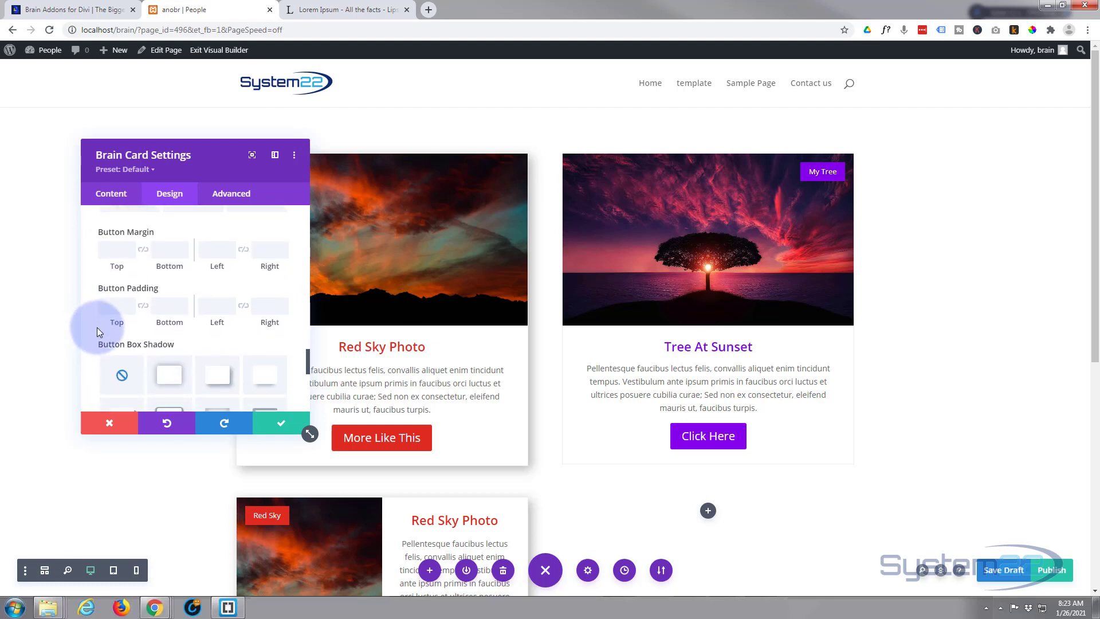
{"action": "scroll", "coordinate": [97, 328], "scroll_direction": "down", "scroll_amount": 2}
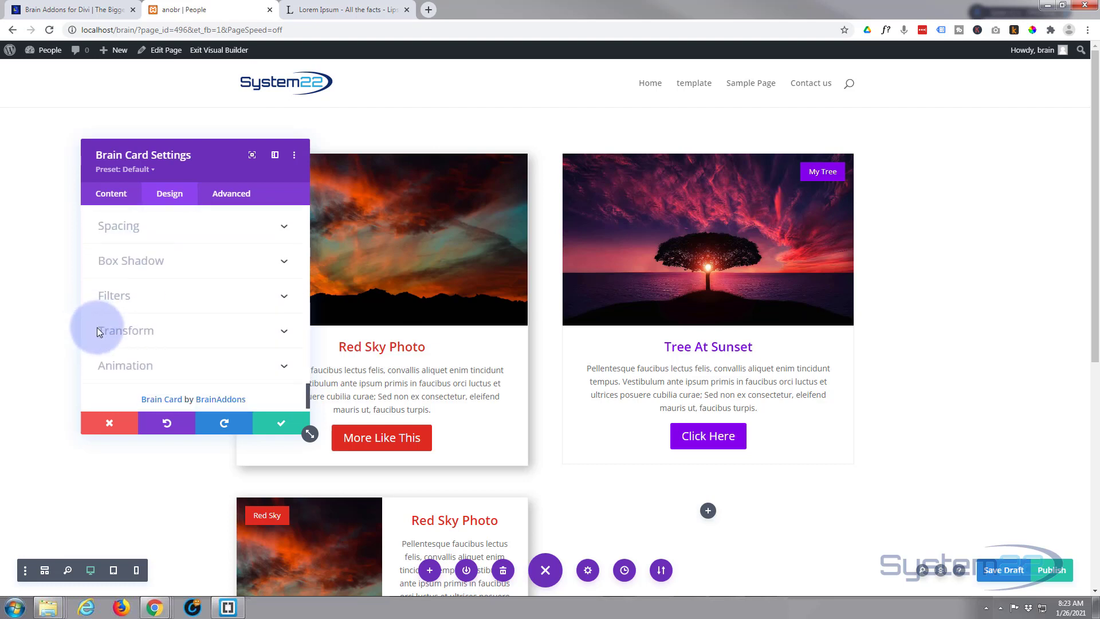
{"action": "scroll", "coordinate": [98, 328], "scroll_direction": "up", "scroll_amount": 2}
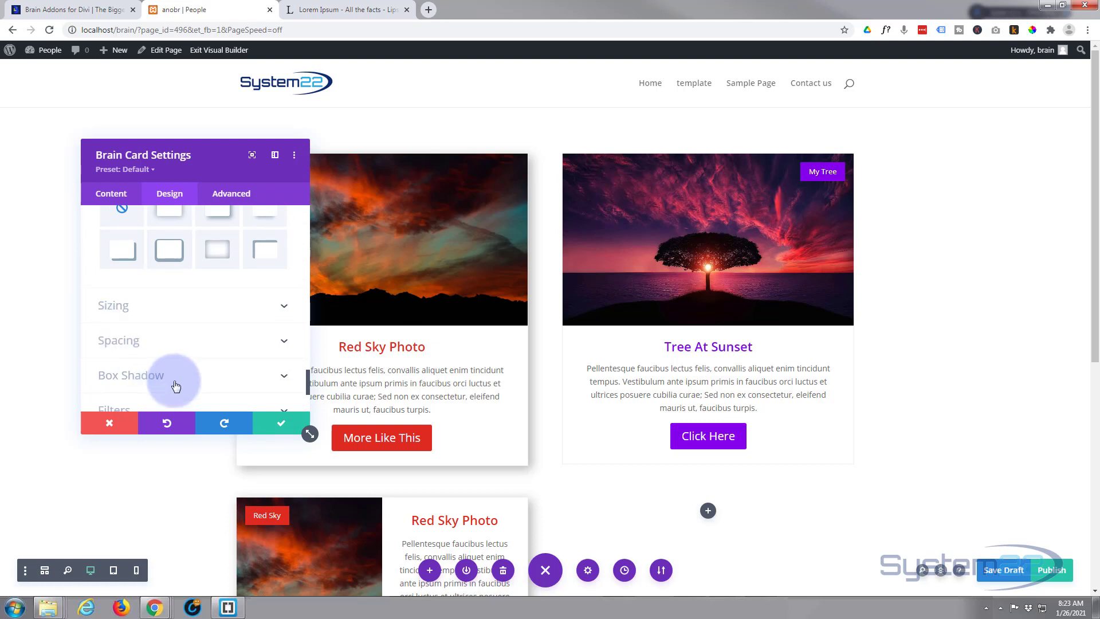
{"action": "left_click", "coordinate": [177, 379]}
{"action": "left_click", "coordinate": [224, 280]}
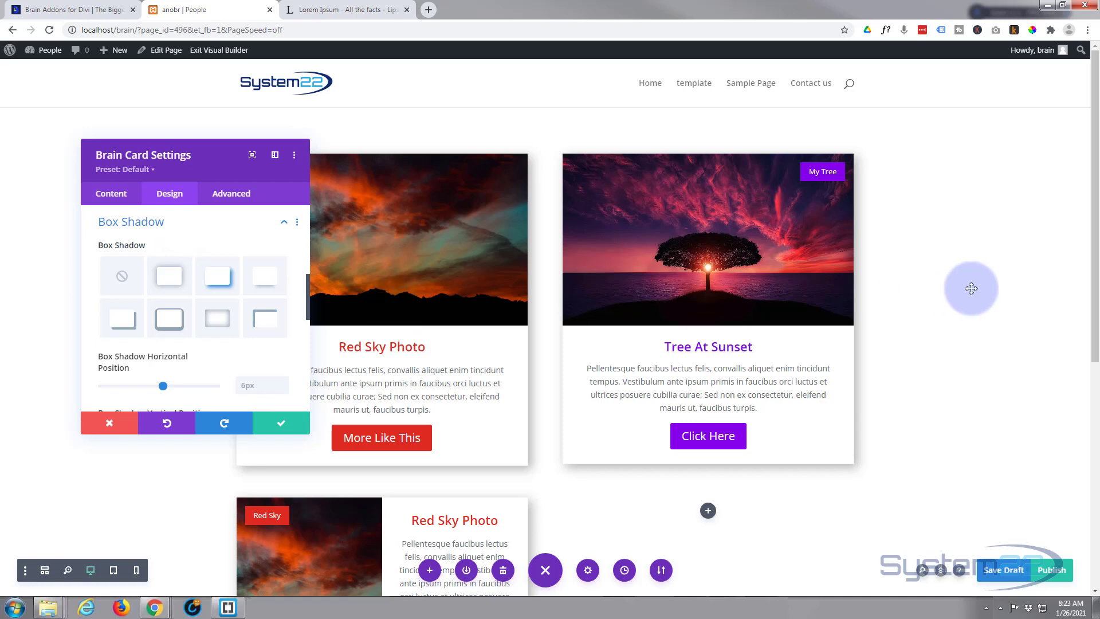
{"action": "left_click", "coordinate": [296, 431]}
- Save the page as a draft and exit the visual builder
{"action": "scroll", "coordinate": [188, 415], "scroll_direction": "down", "scroll_amount": 4}
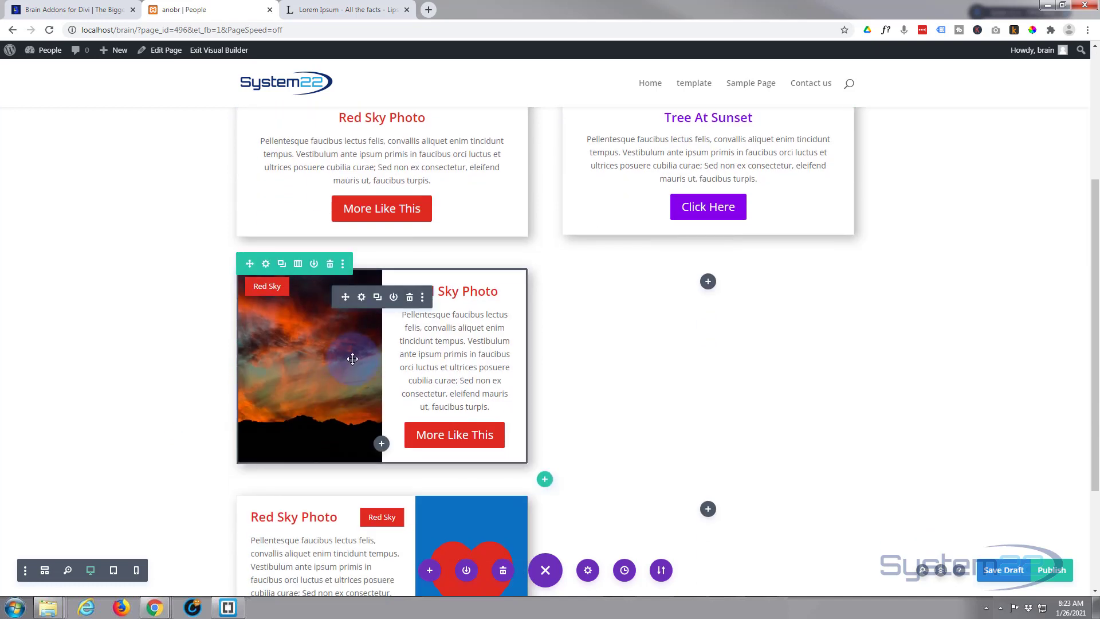
{"action": "scroll", "coordinate": [224, 373], "scroll_direction": "down", "scroll_amount": 3}
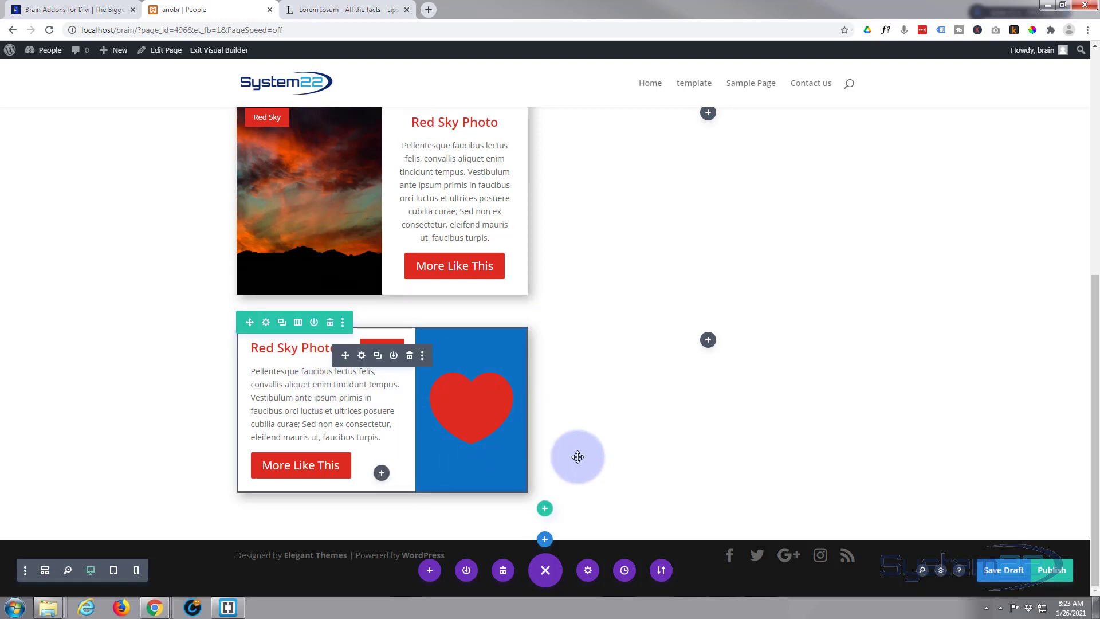
{"action": "scroll", "coordinate": [577, 456], "scroll_direction": "up", "scroll_amount": 3}
{"action": "left_click", "coordinate": [1010, 573]}
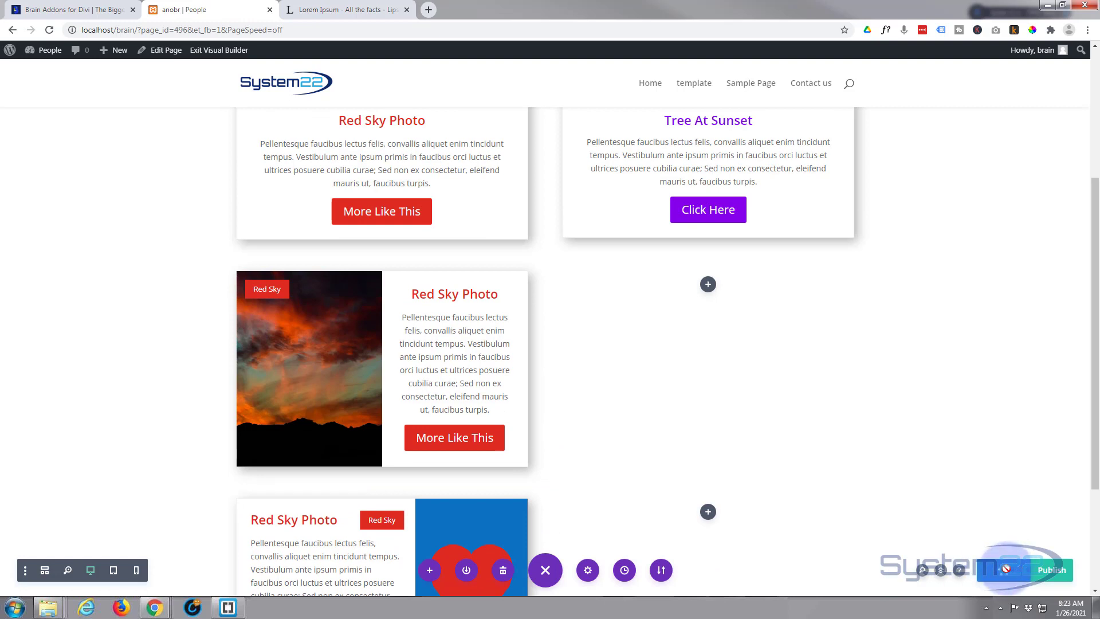
{"action": "left_click", "coordinate": [217, 54]}
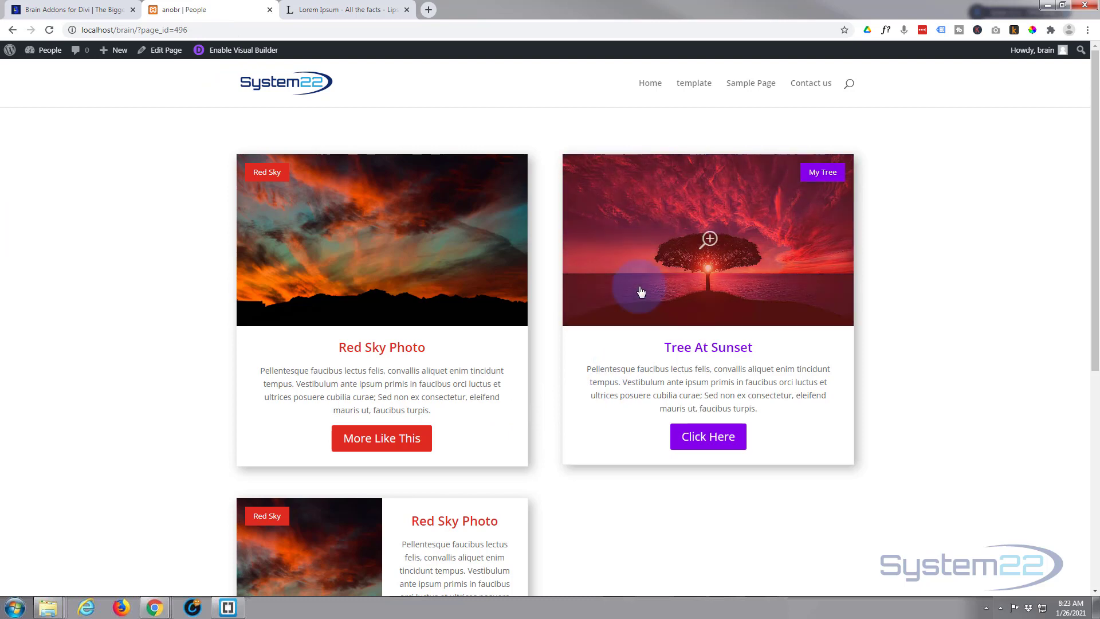
- Test the tree card's image lightbox on the live page by opening and closing it twice
{"action": "left_click", "coordinate": [711, 242]}
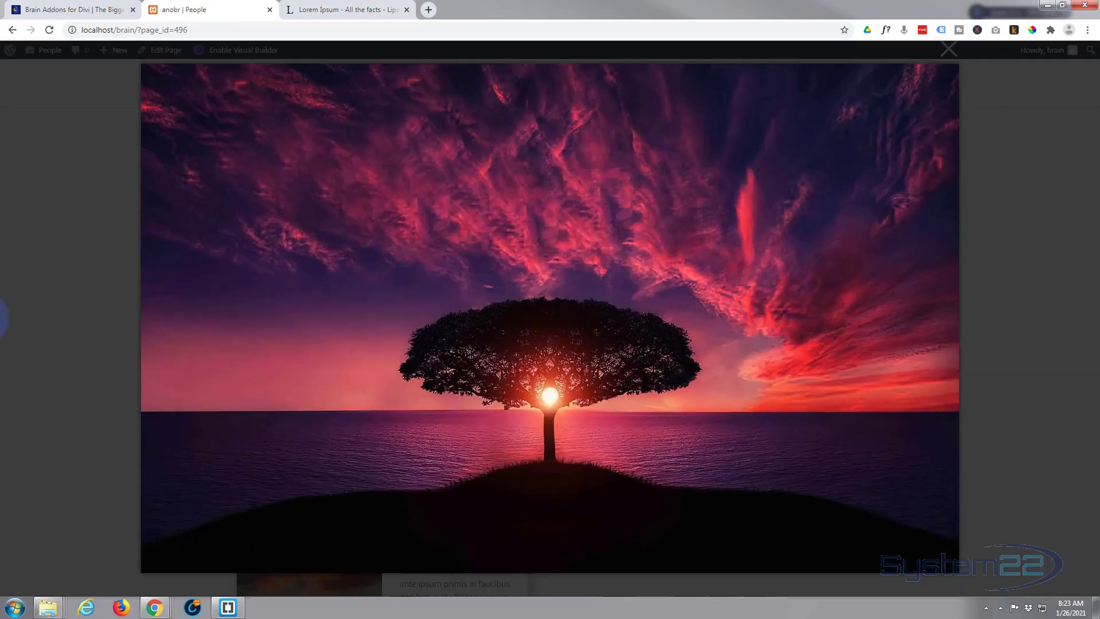
{"action": "left_click", "coordinate": [51, 284]}
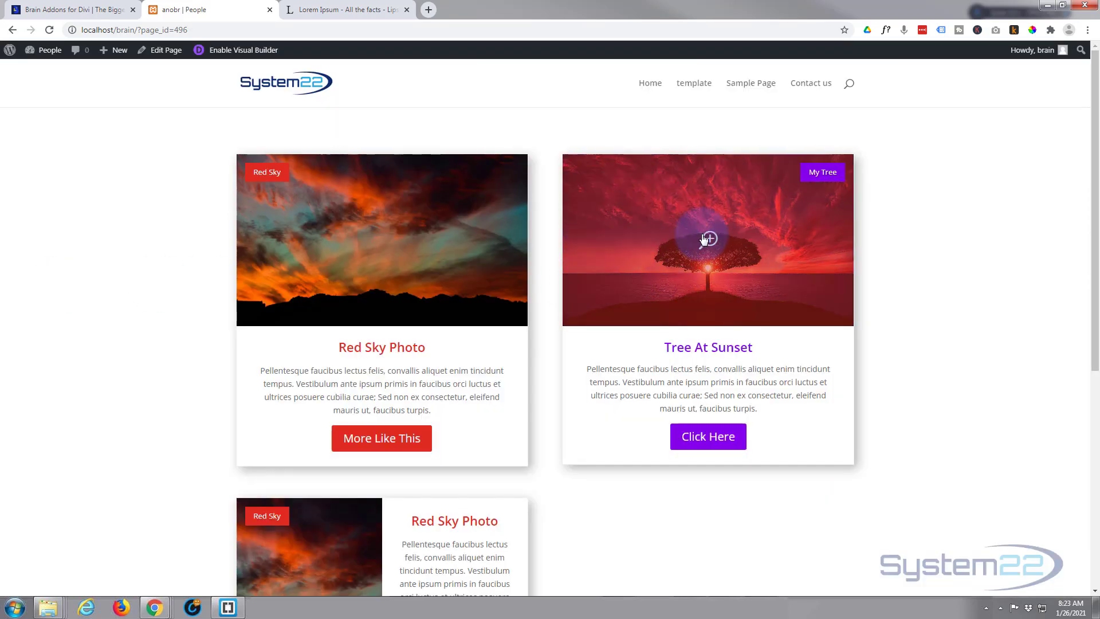
{"action": "left_click", "coordinate": [767, 308]}
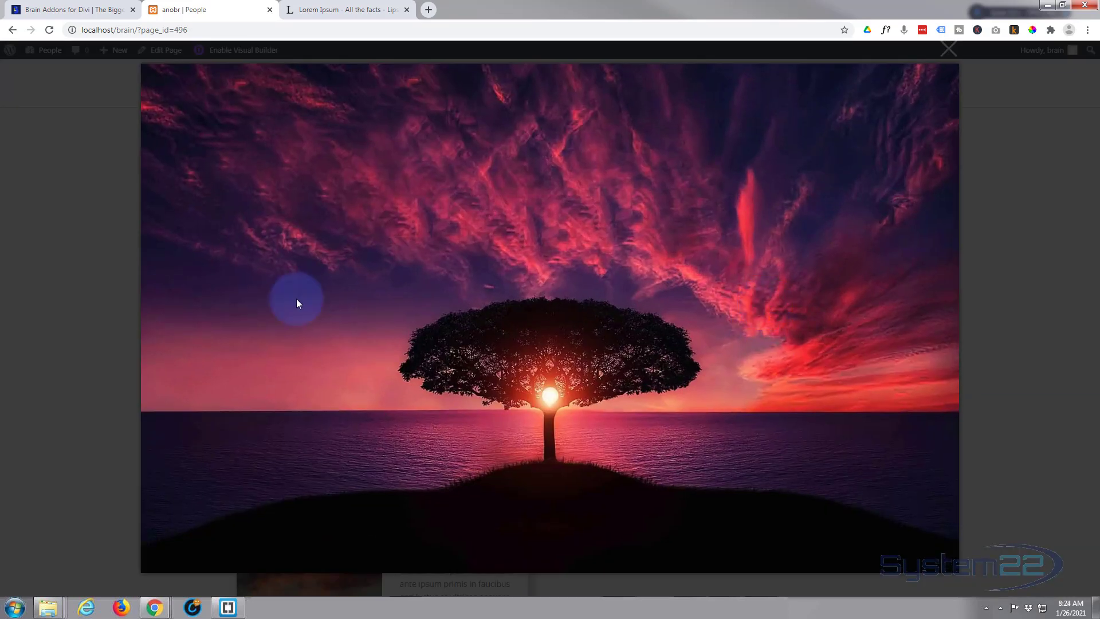
{"action": "left_click", "coordinate": [69, 290]}
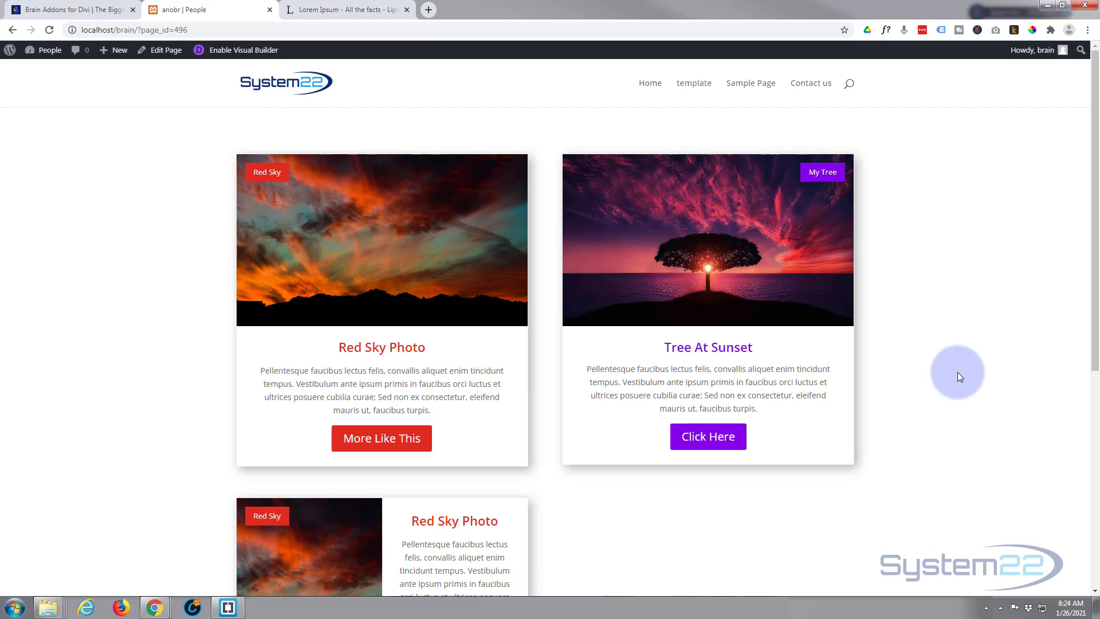
- Review the free module list and home page on the Brain Addons website, and return to the People page
{"action": "left_click", "coordinate": [53, 11]}
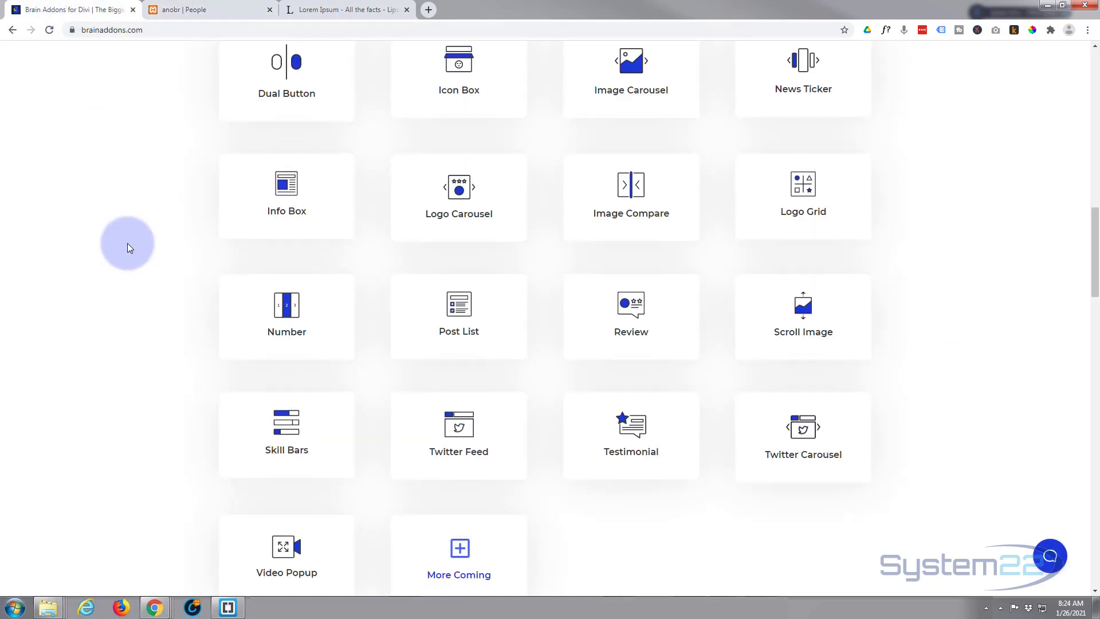
{"action": "scroll", "coordinate": [128, 246], "scroll_direction": "up", "scroll_amount": 2}
{"action": "scroll", "coordinate": [128, 246], "scroll_direction": "up", "scroll_amount": 2}
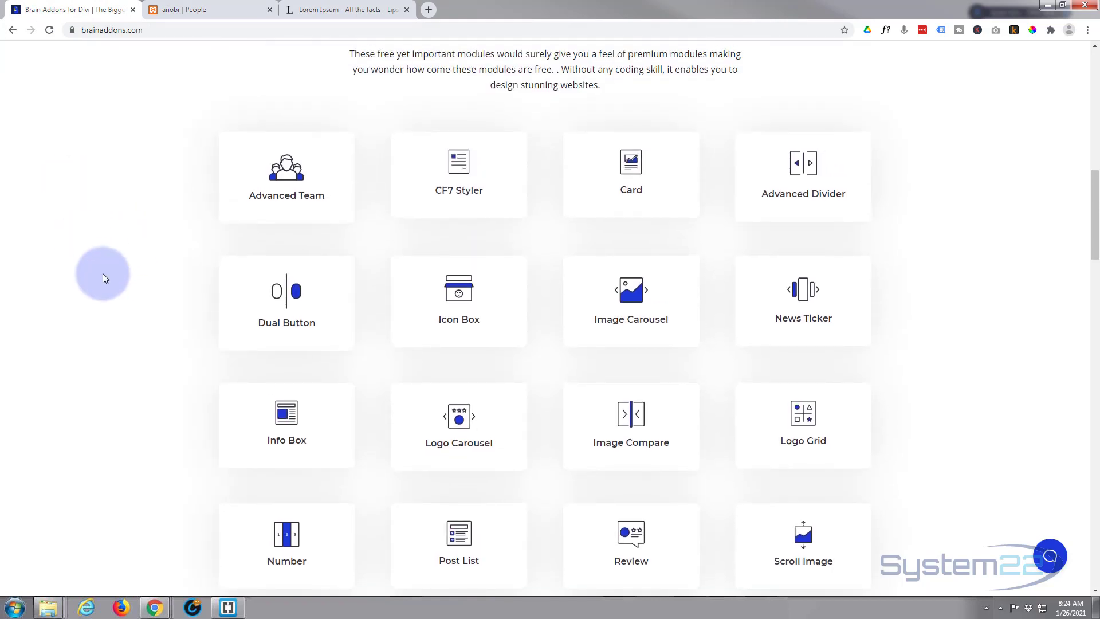
{"action": "left_click", "coordinate": [1095, 62]}
{"action": "left_click", "coordinate": [1094, 62]}
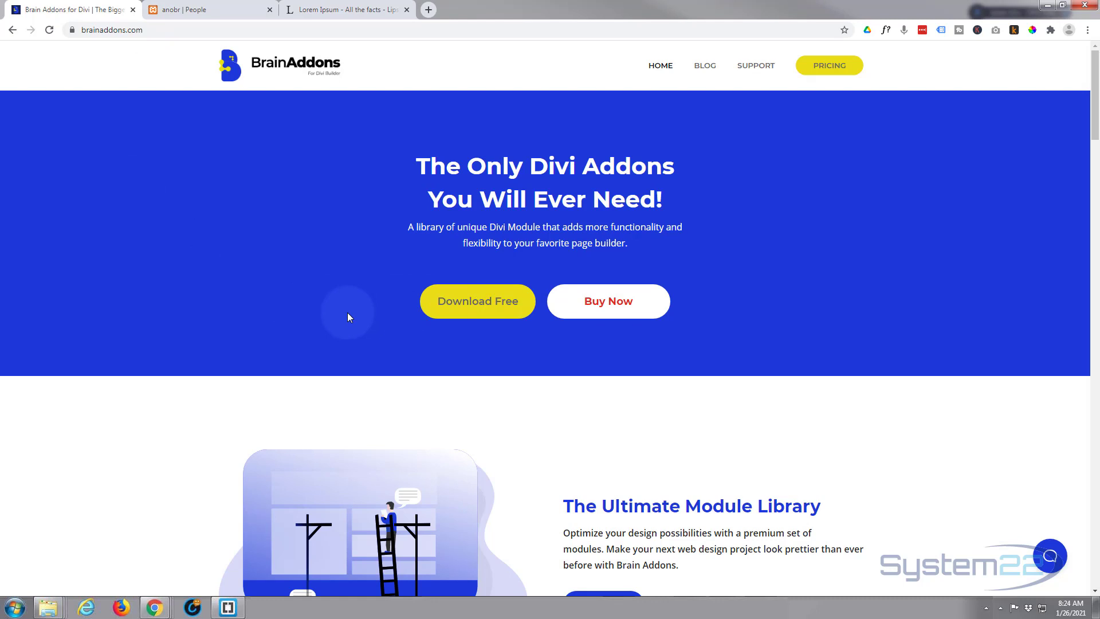
{"action": "left_click", "coordinate": [207, 11]}
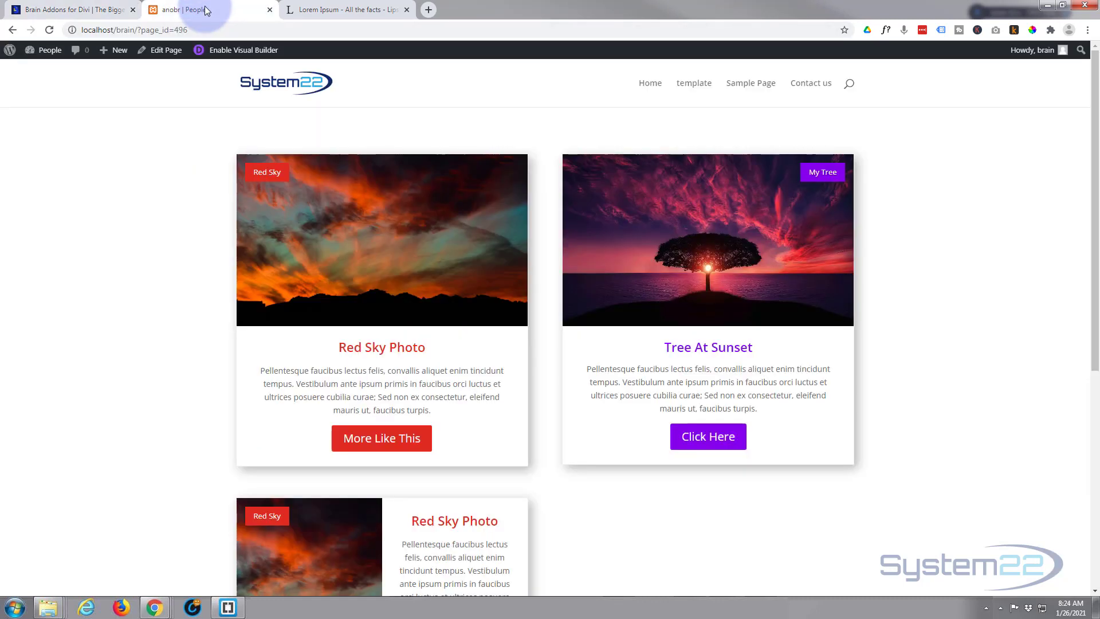